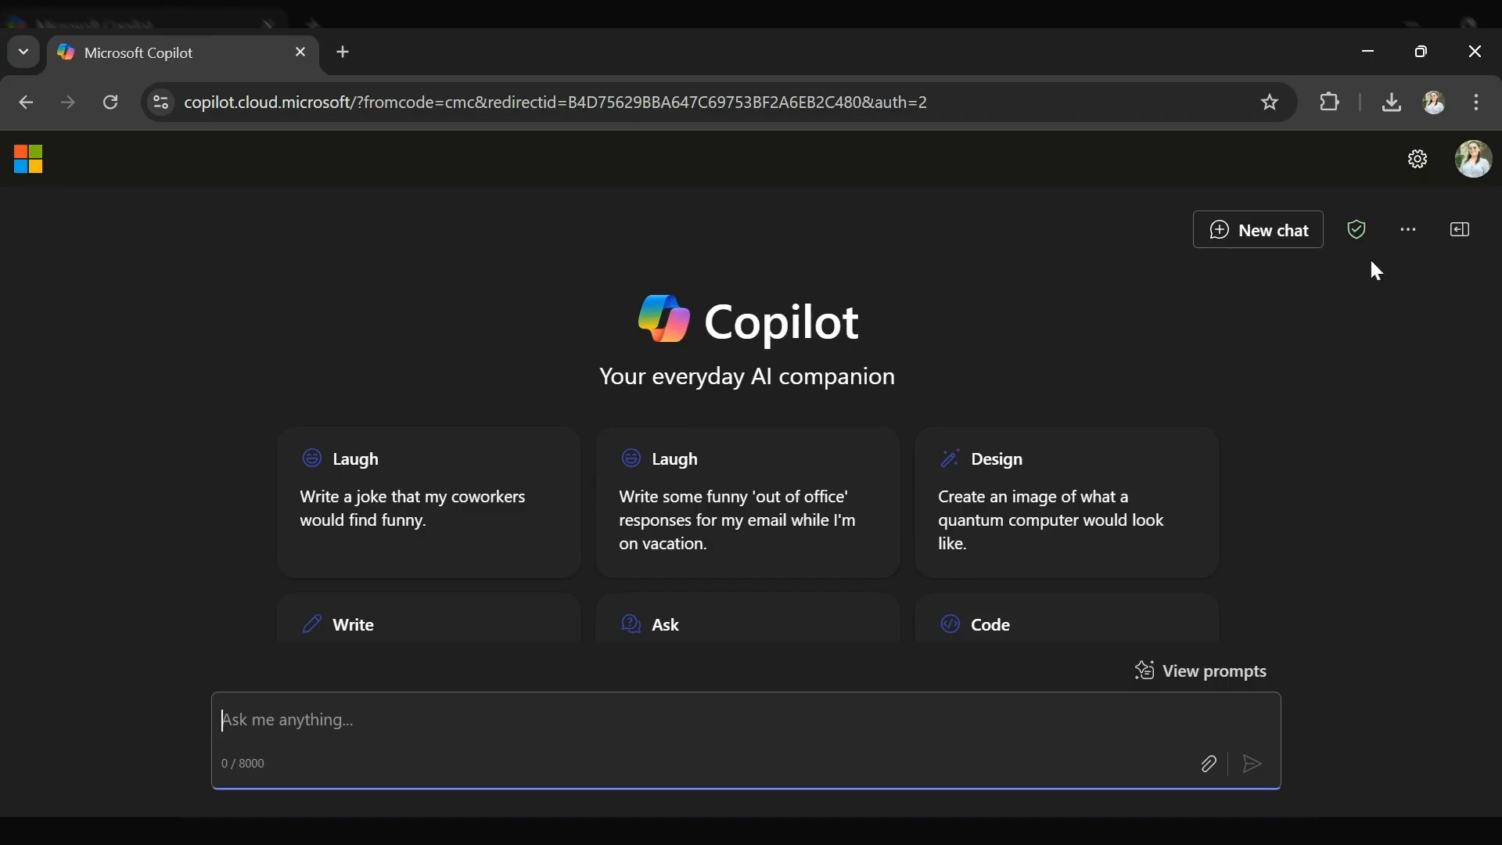
- Enter the chat prompt "Craft a blog post on the top 5 home improvements to improve your home's property value", targeting homeowners in a placeholder city
mouse_move(1358, 247)
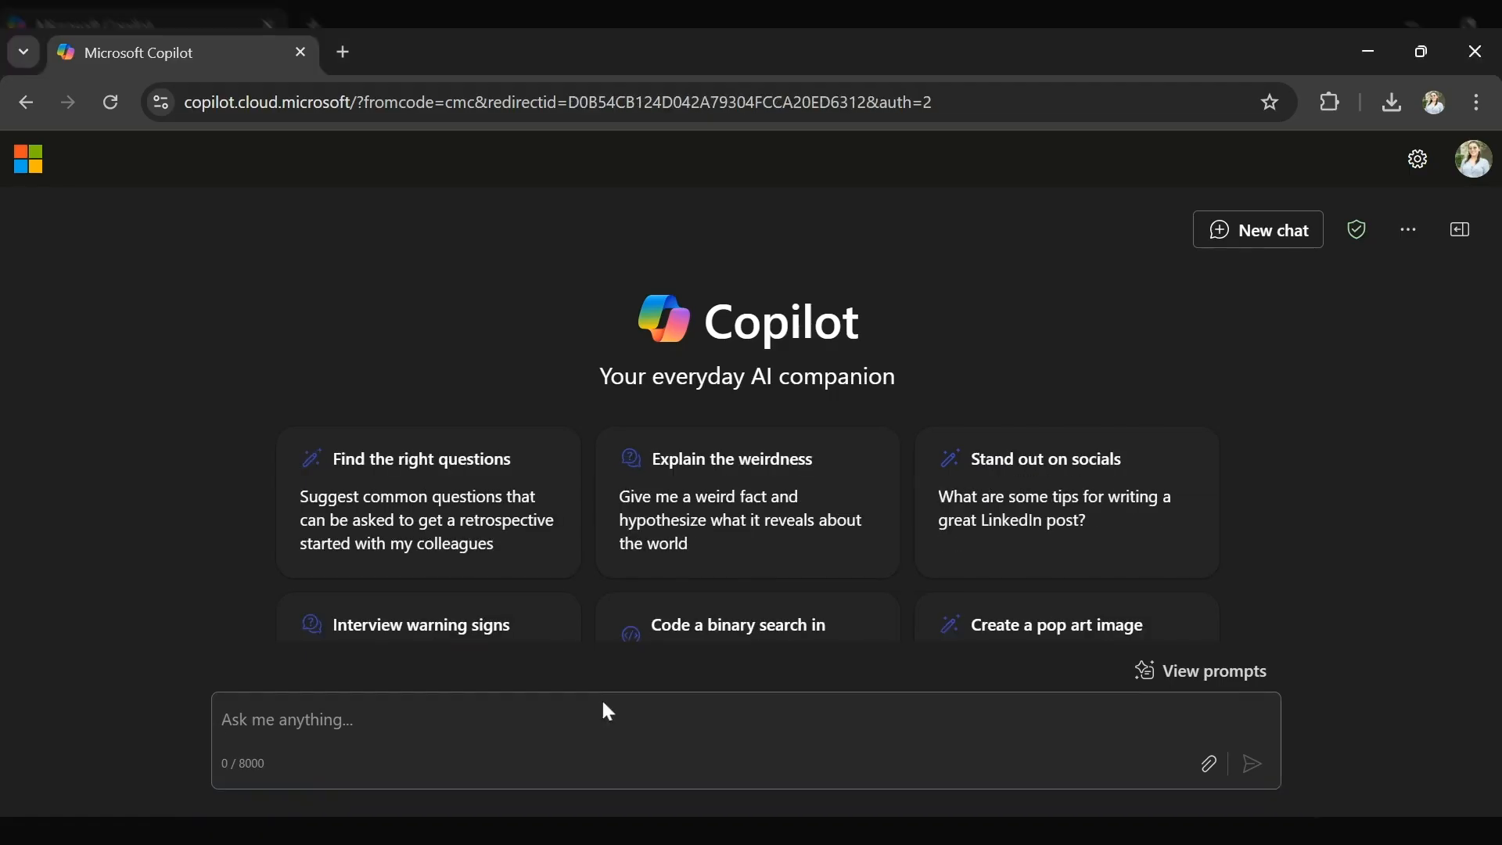
left_click(608, 710)
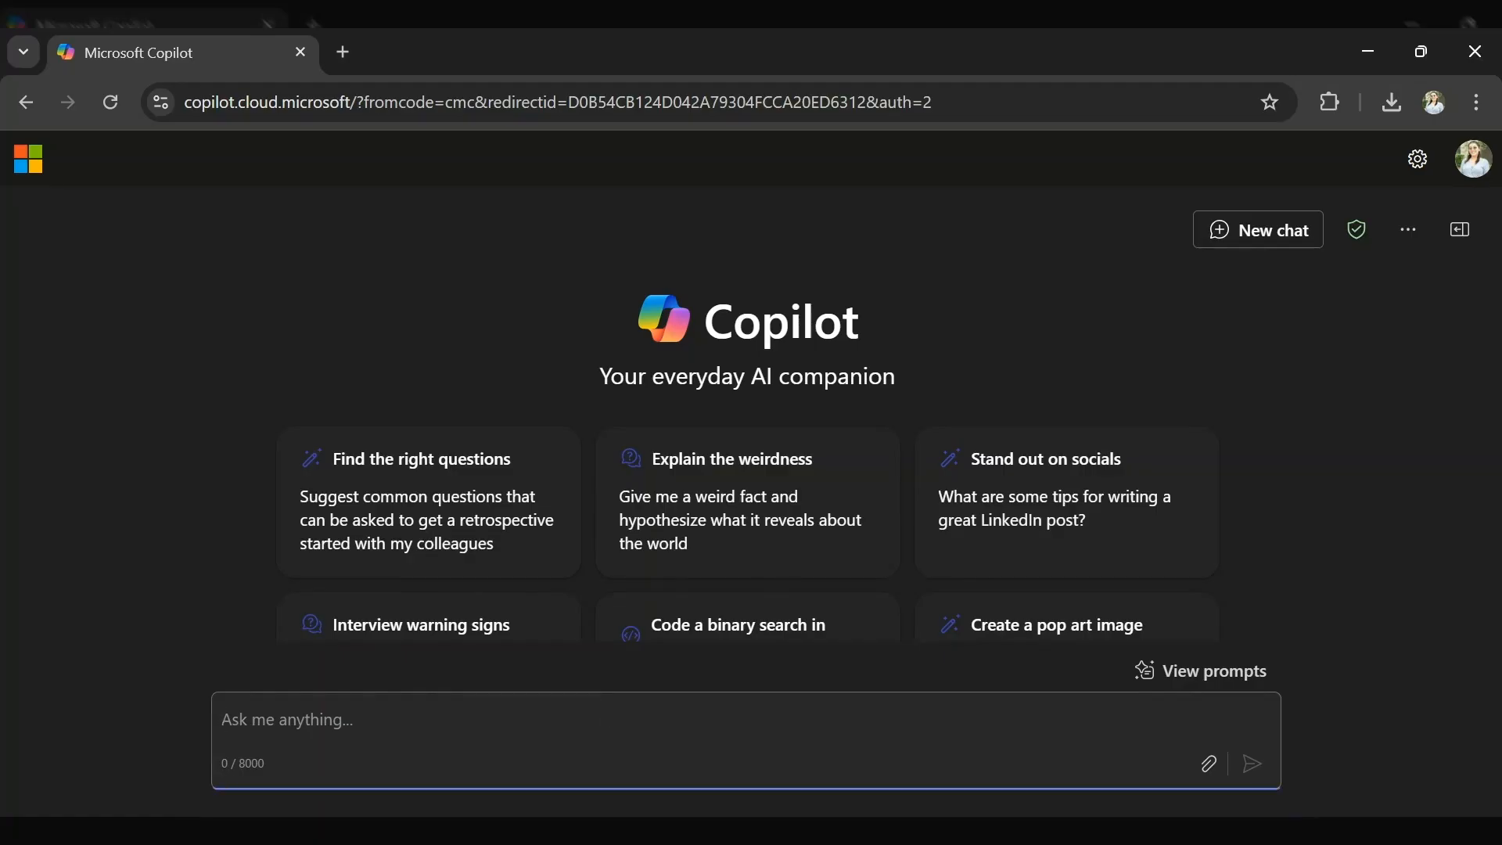
type("Craft a blog post on the top 5 home improvements to improve your home’s property value. I want to target homeowners in [insert your city or community here]")
- Replace the "[insert your city or community here]" placeholder in the prompt with "Palm Springs" and send the prompt
key("BackSpace")
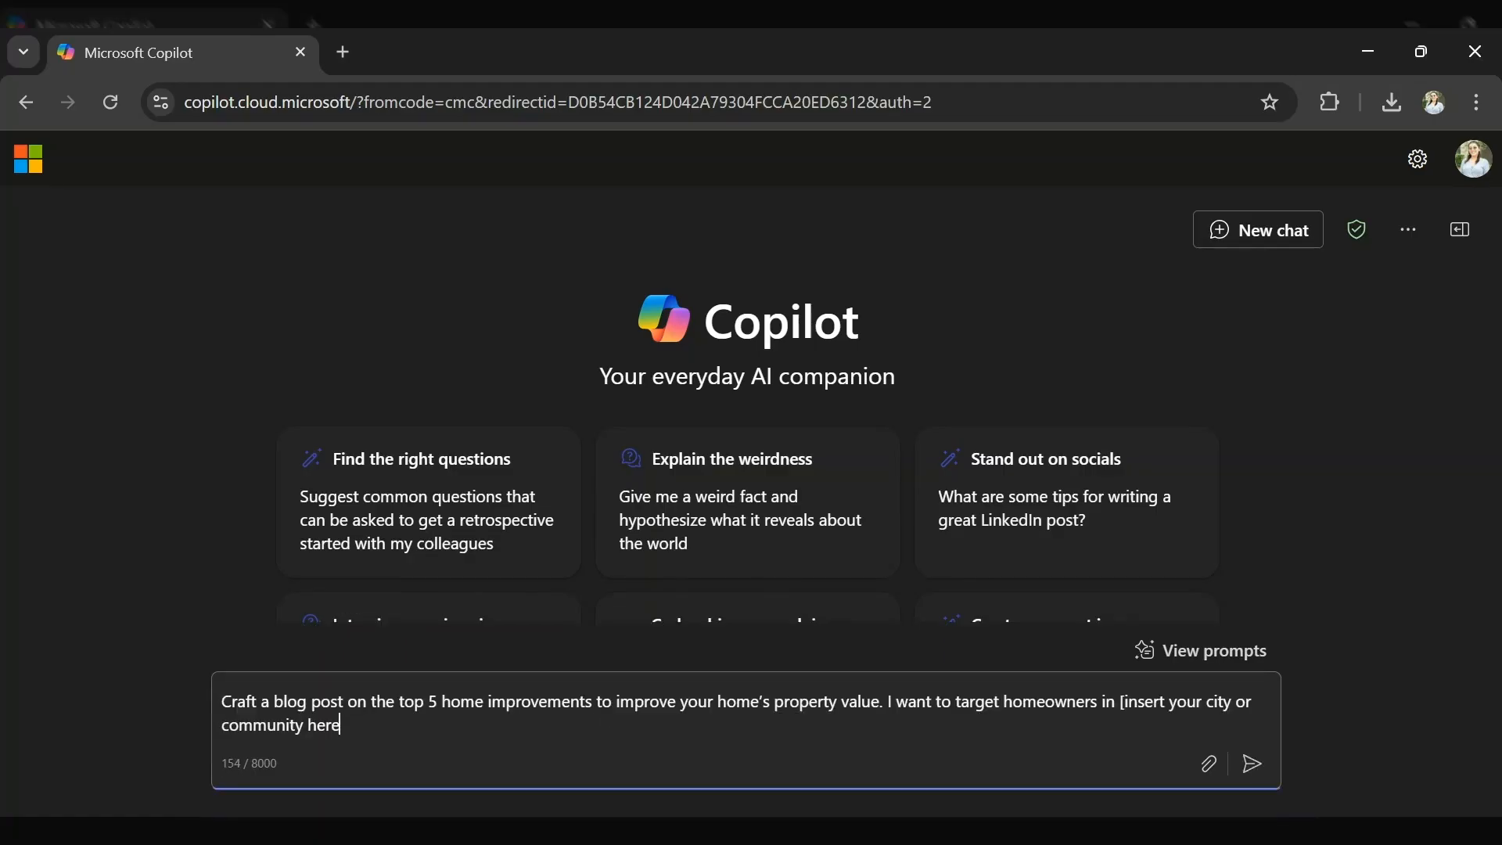
key("BackSpace")
key("BackSpace")
key("BackSpace")
key("BackSpace")
key("BackSpace")
key("BackSpace")
key("BackSpace")
key("BackSpace")
key("BackSpace")
key("BackSpace")
key("BackSpace")
key("BackSpace")
key("BackSpace")
key("BackSpace")
key("BackSpace")
key("BackSpace")
key("BackSpace")
key("BackSpace")
key("BackSpace")
key("BackSpace")
key("BackSpace")
key("BackSpace")
key("BackSpace")
key("BackSpace")
key("BackSpace")
key("BackSpace")
key("BackSpace")
key("BackSpace")
key("BackSpace")
key("BackSpace")
key("BackSpace")
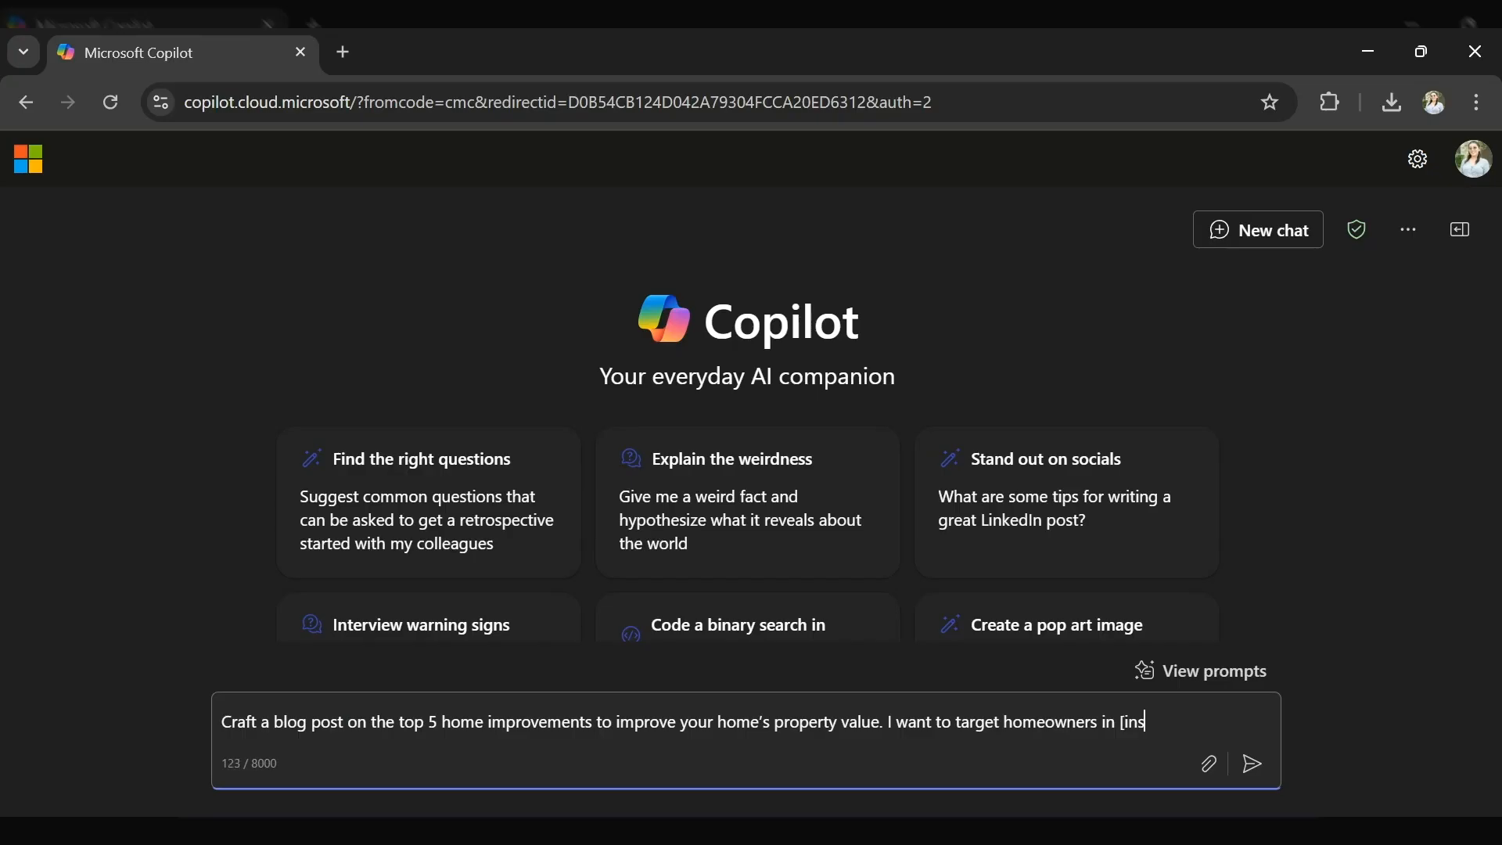
key("BackSpace")
key("BackSpace")
key("BackSpace")
key("BackSpace")
key("BackSpace")
type("Palm Springs")
left_click(1252, 764)
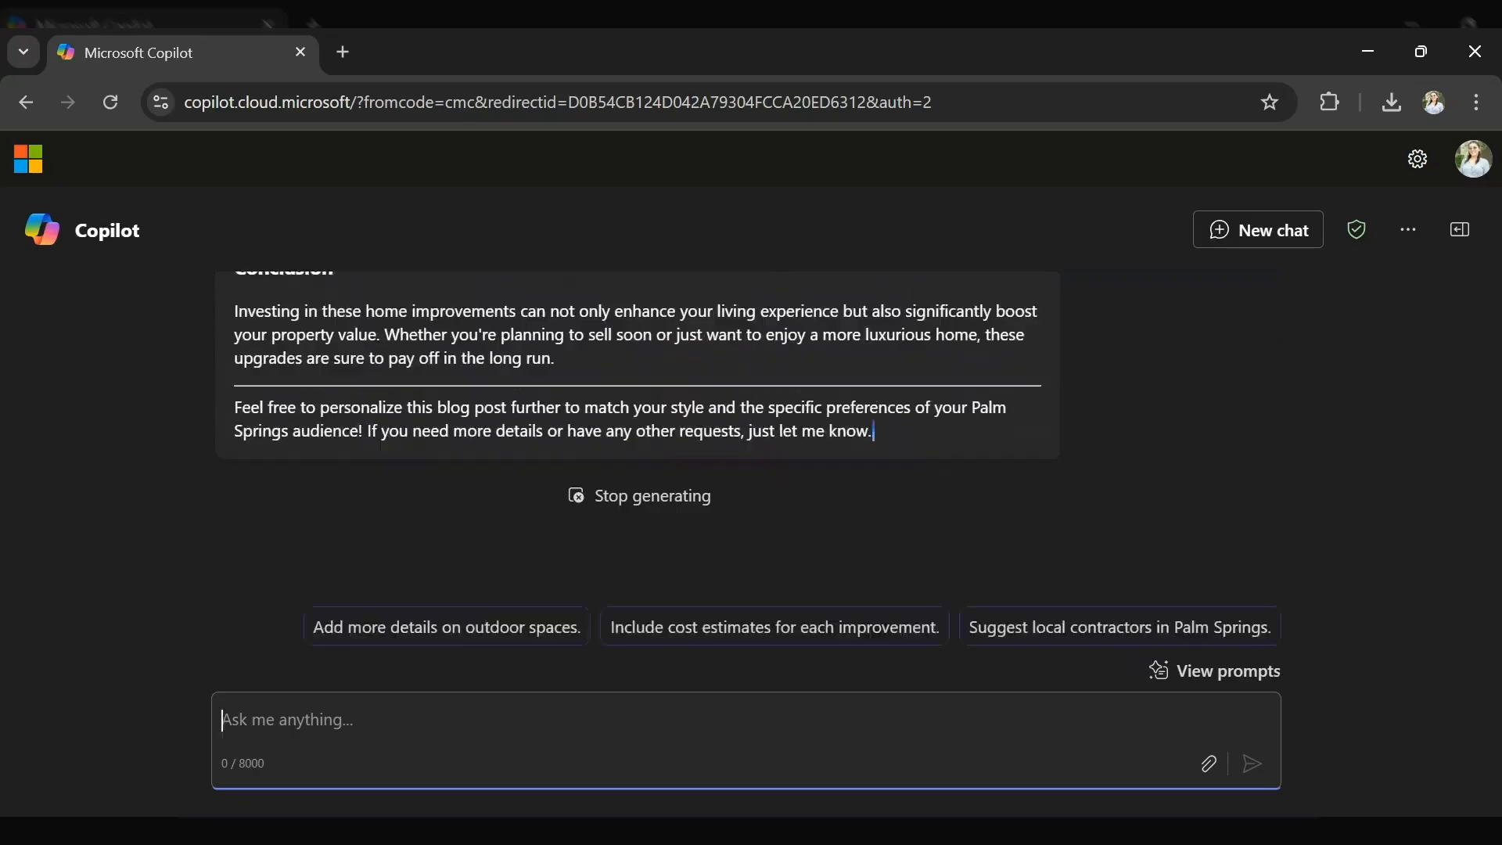
- Review the end of the generated blog post and copy the whole response
scroll(1141, 465, "up", 1)
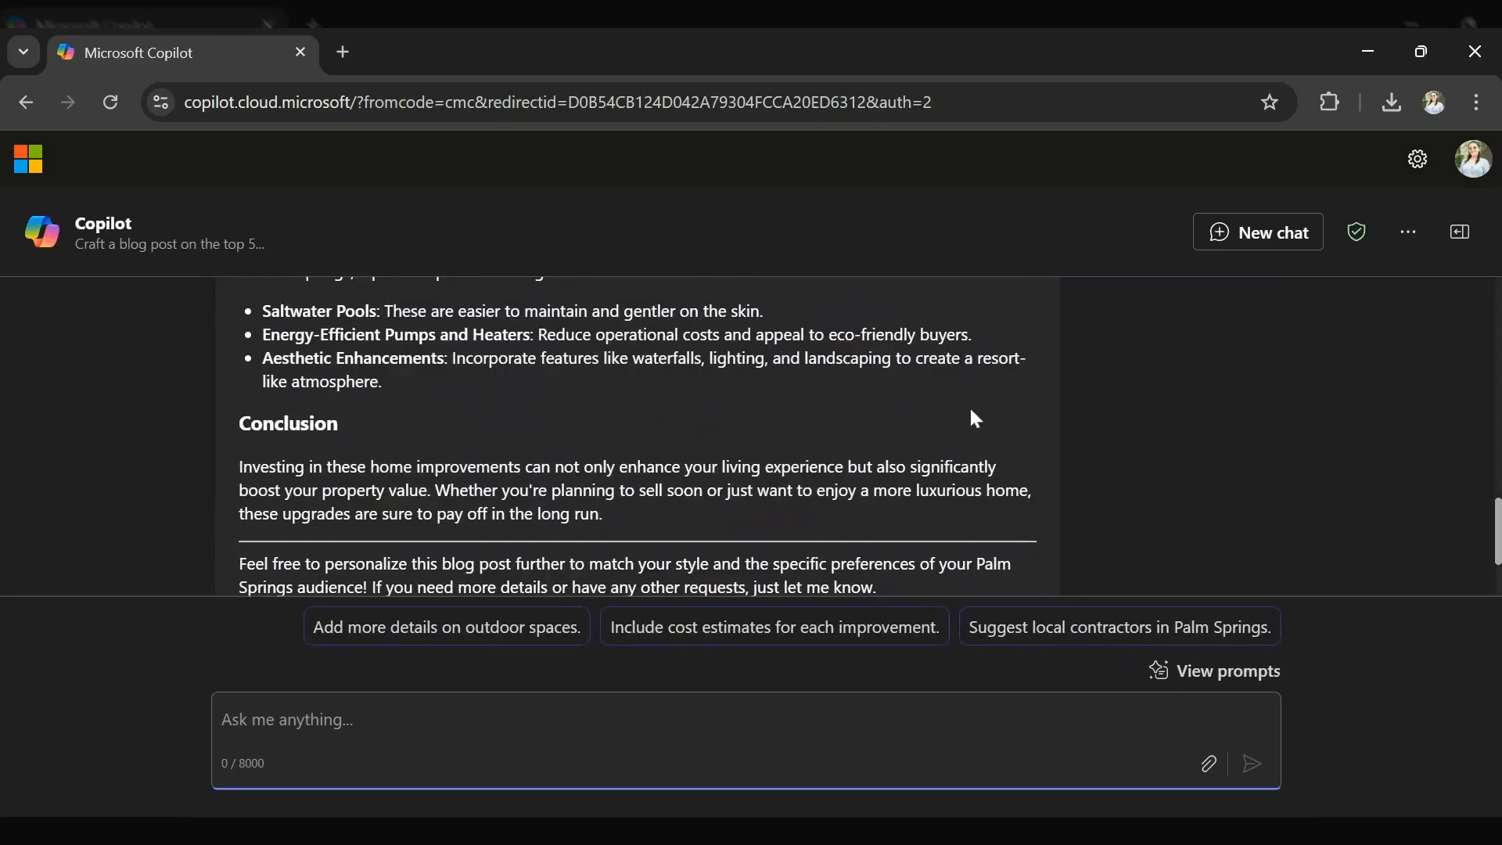
scroll(969, 405, "down", 2)
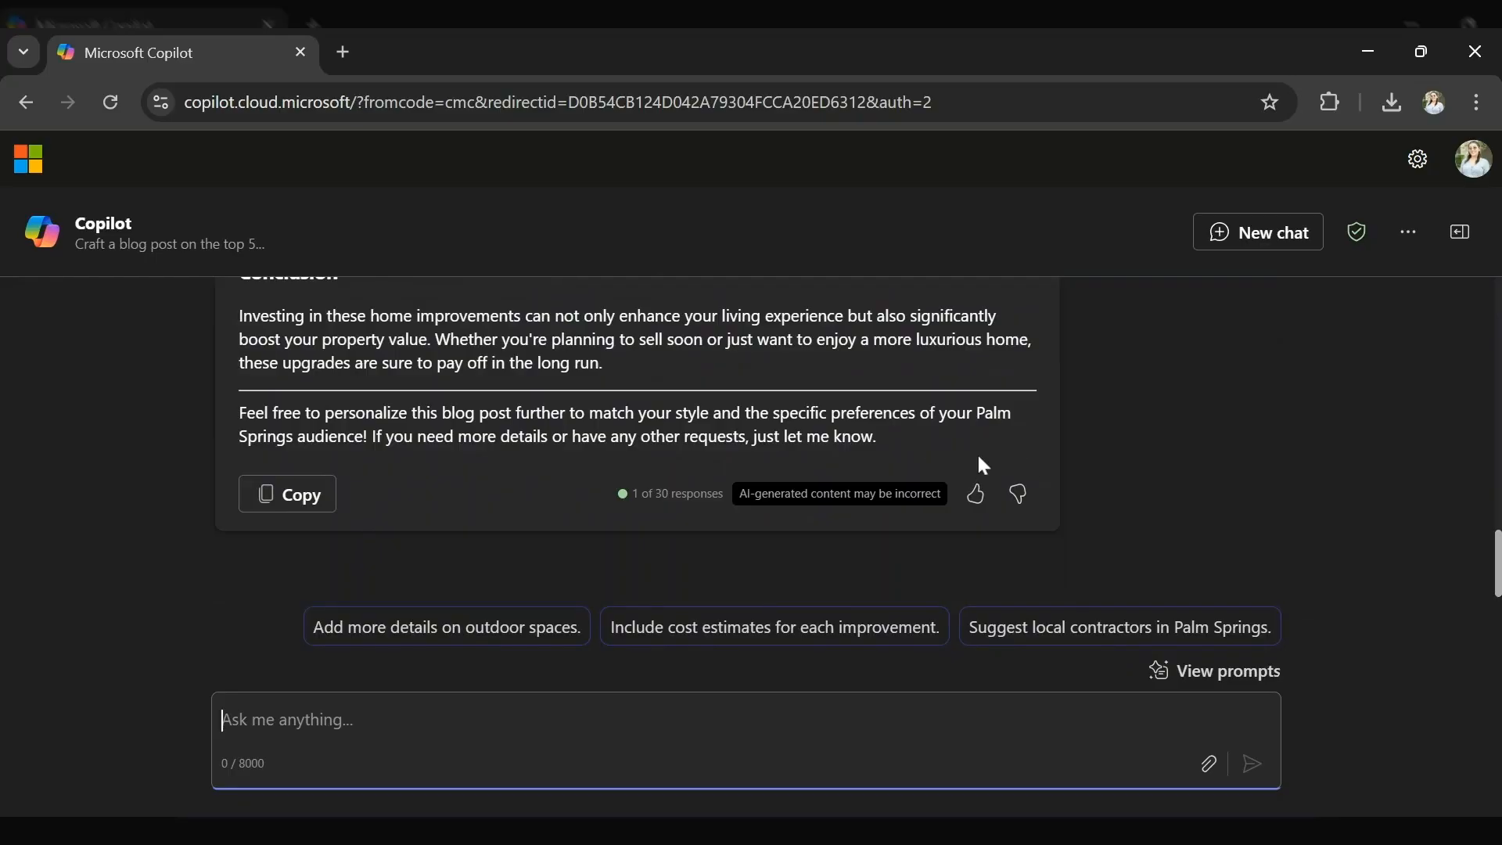
left_click(977, 497)
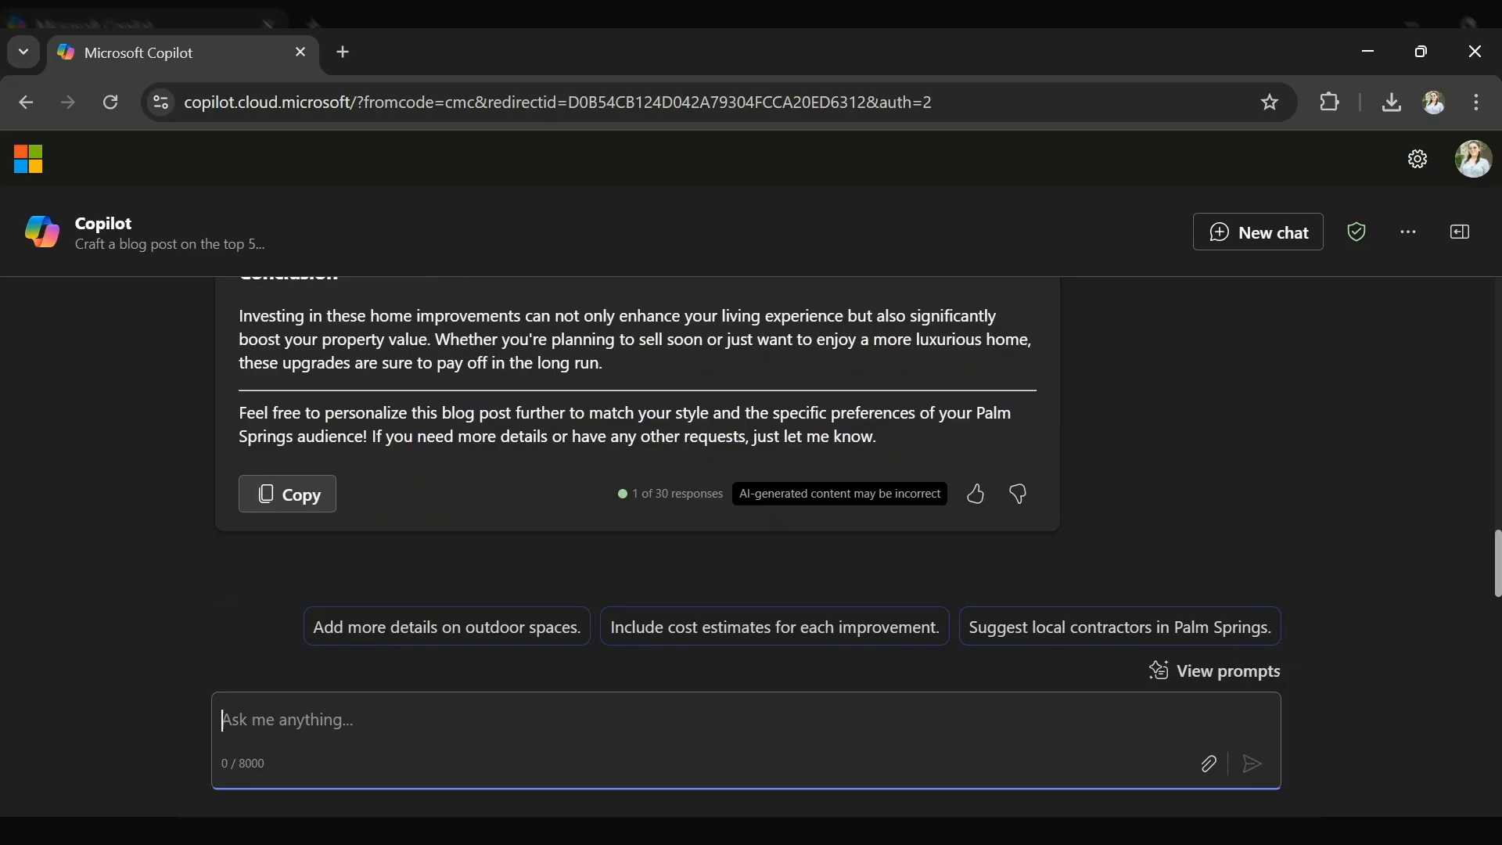
left_click(303, 507)
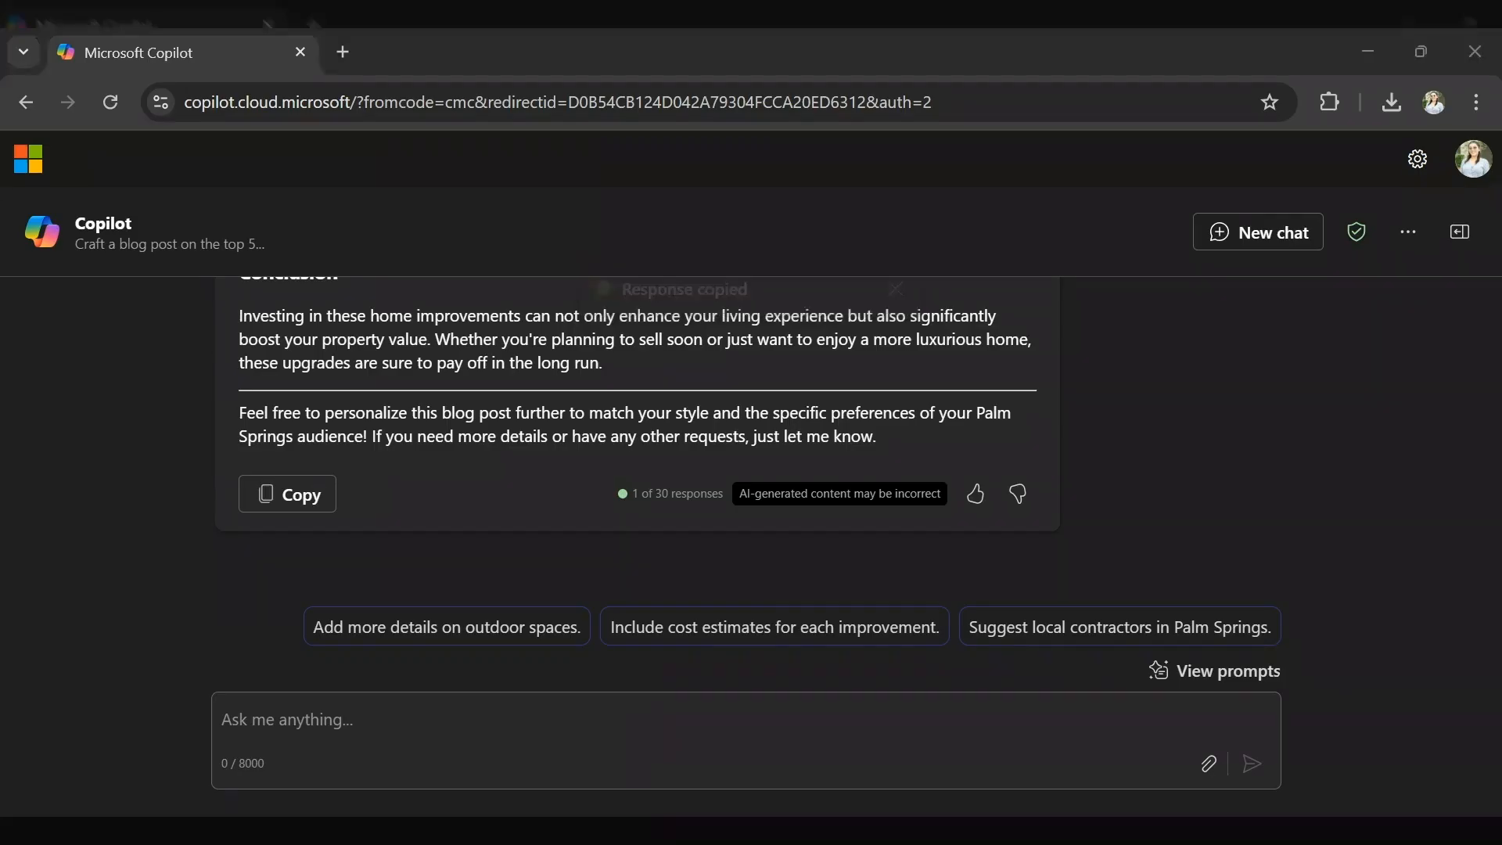
- Open mycbdesk.com/okta/login in a new browser tab
left_click(348, 54)
type("mycbdesk.com/okta/login")
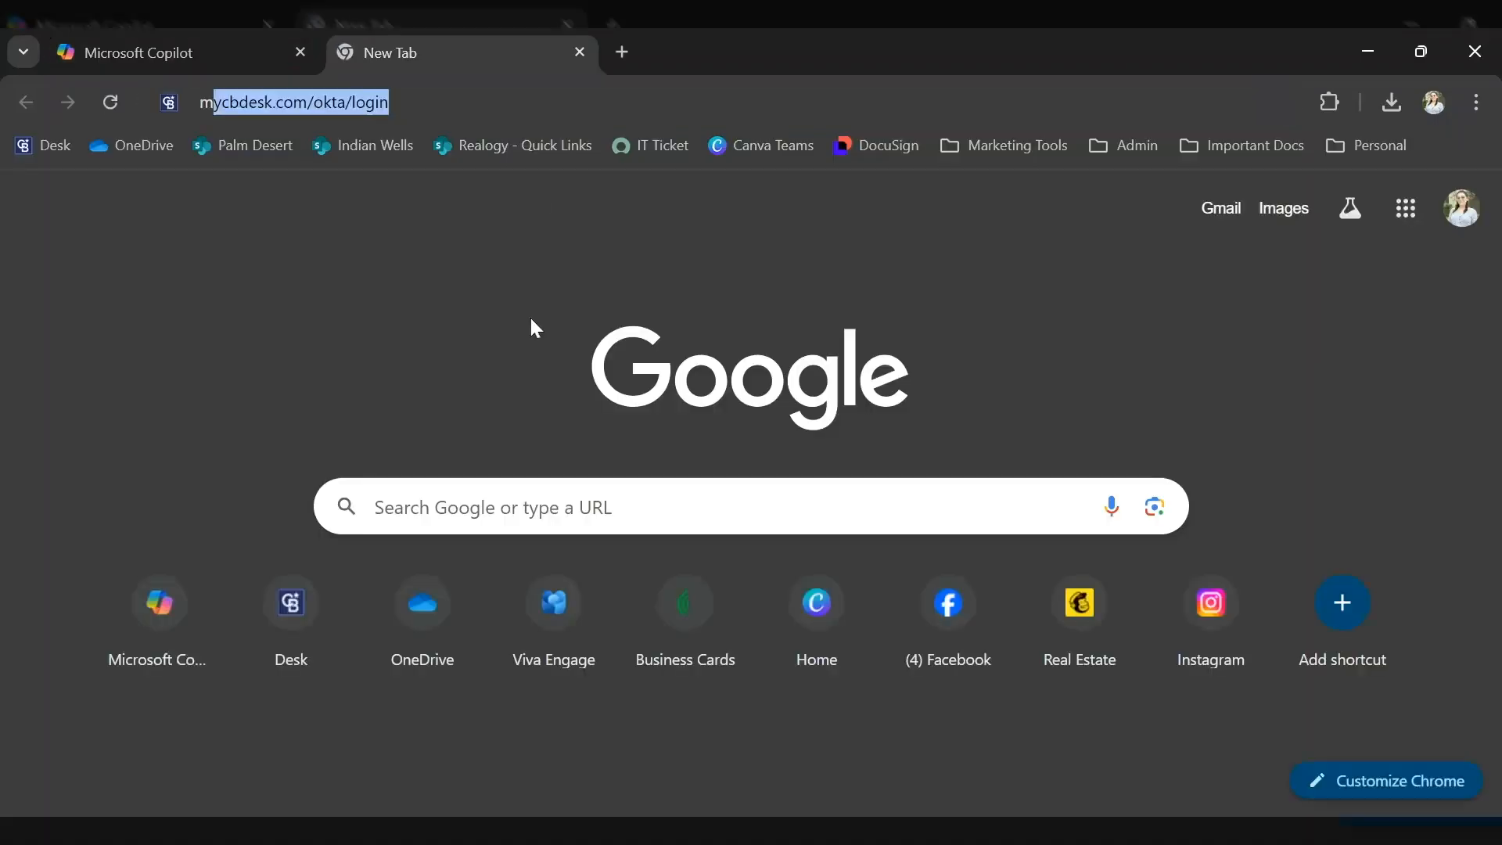
key("Return")
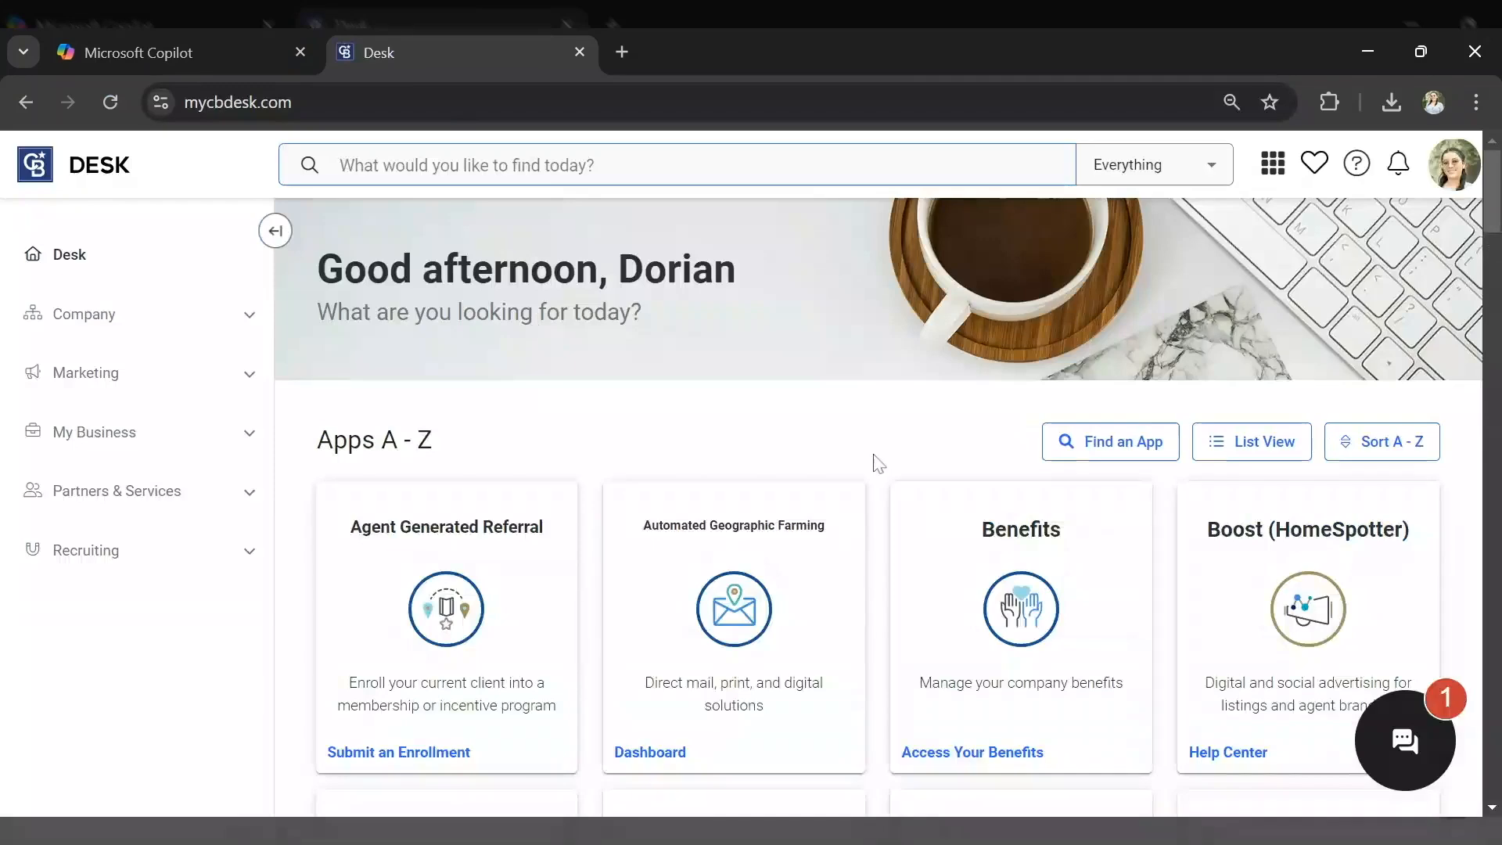
- Launch MoxiWorks from the Desk apps and open the agent website's admin tool
scroll(878, 463, "down", 2)
scroll(877, 463, "down", 3)
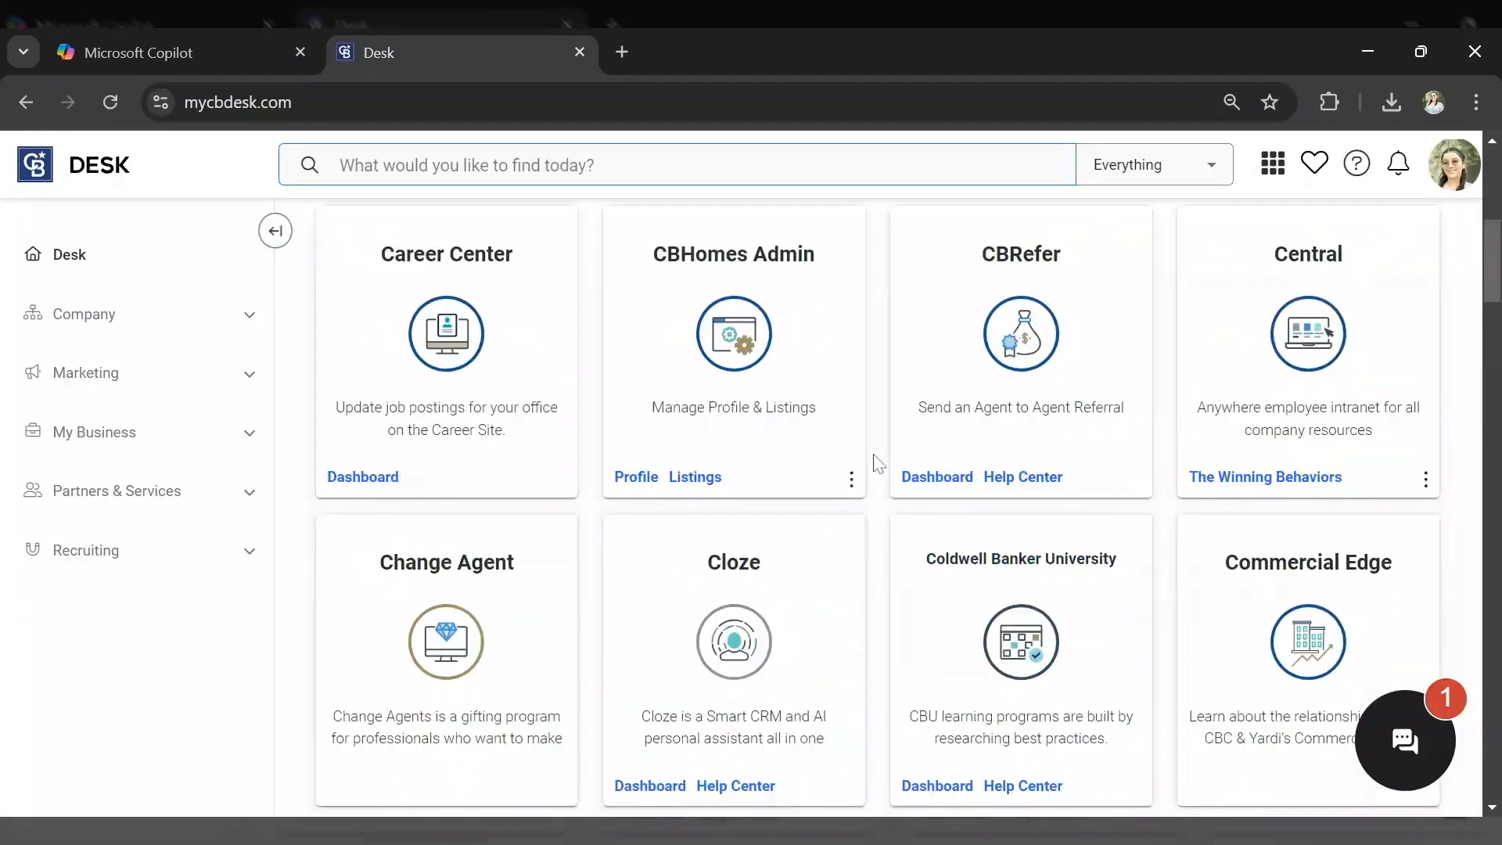
scroll(877, 463, "down", 3)
scroll(877, 463, "up", 10)
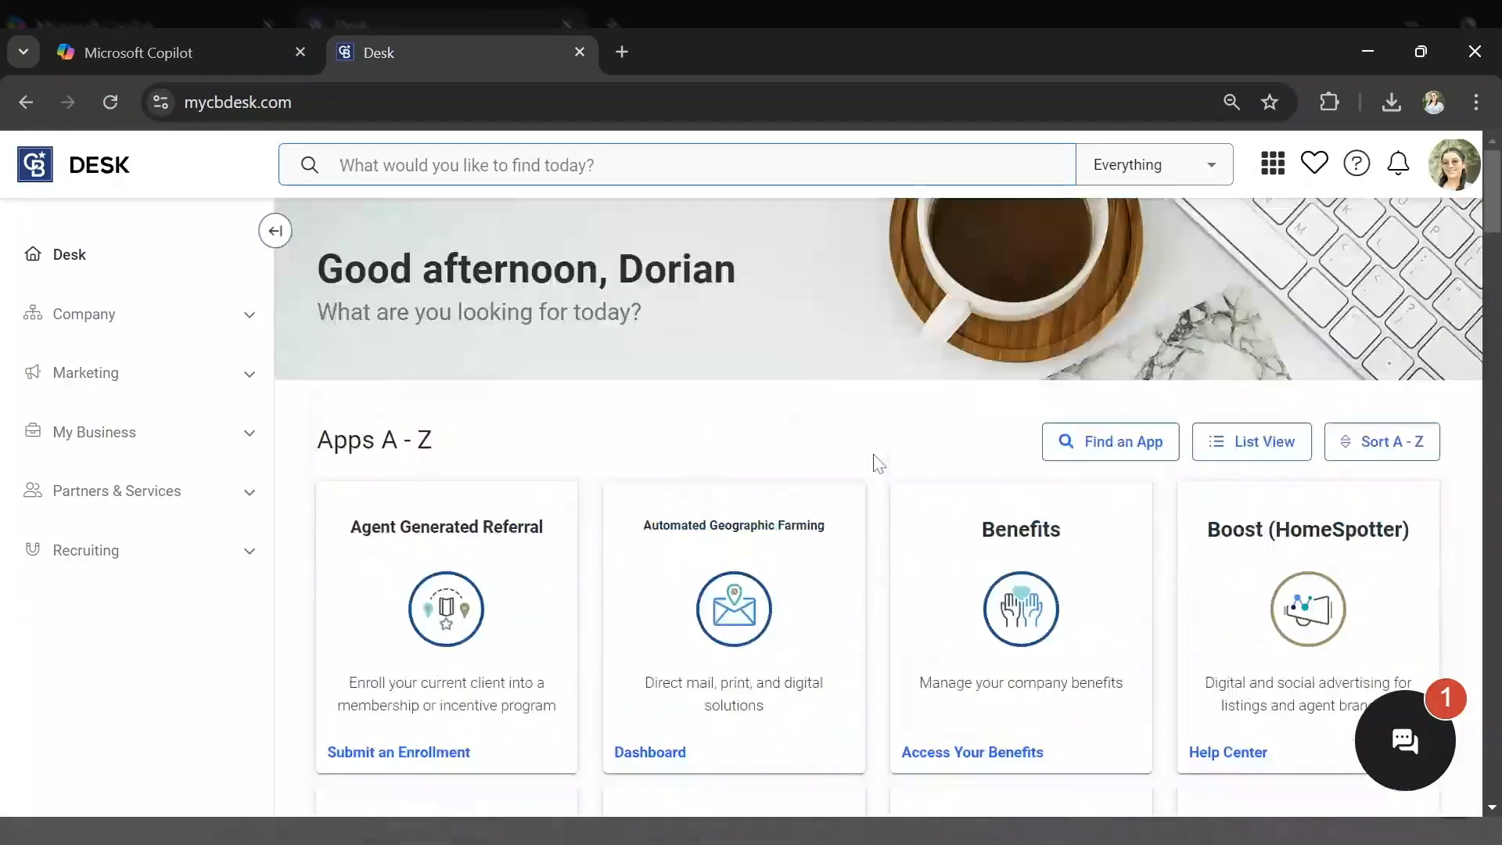
left_click(1146, 451)
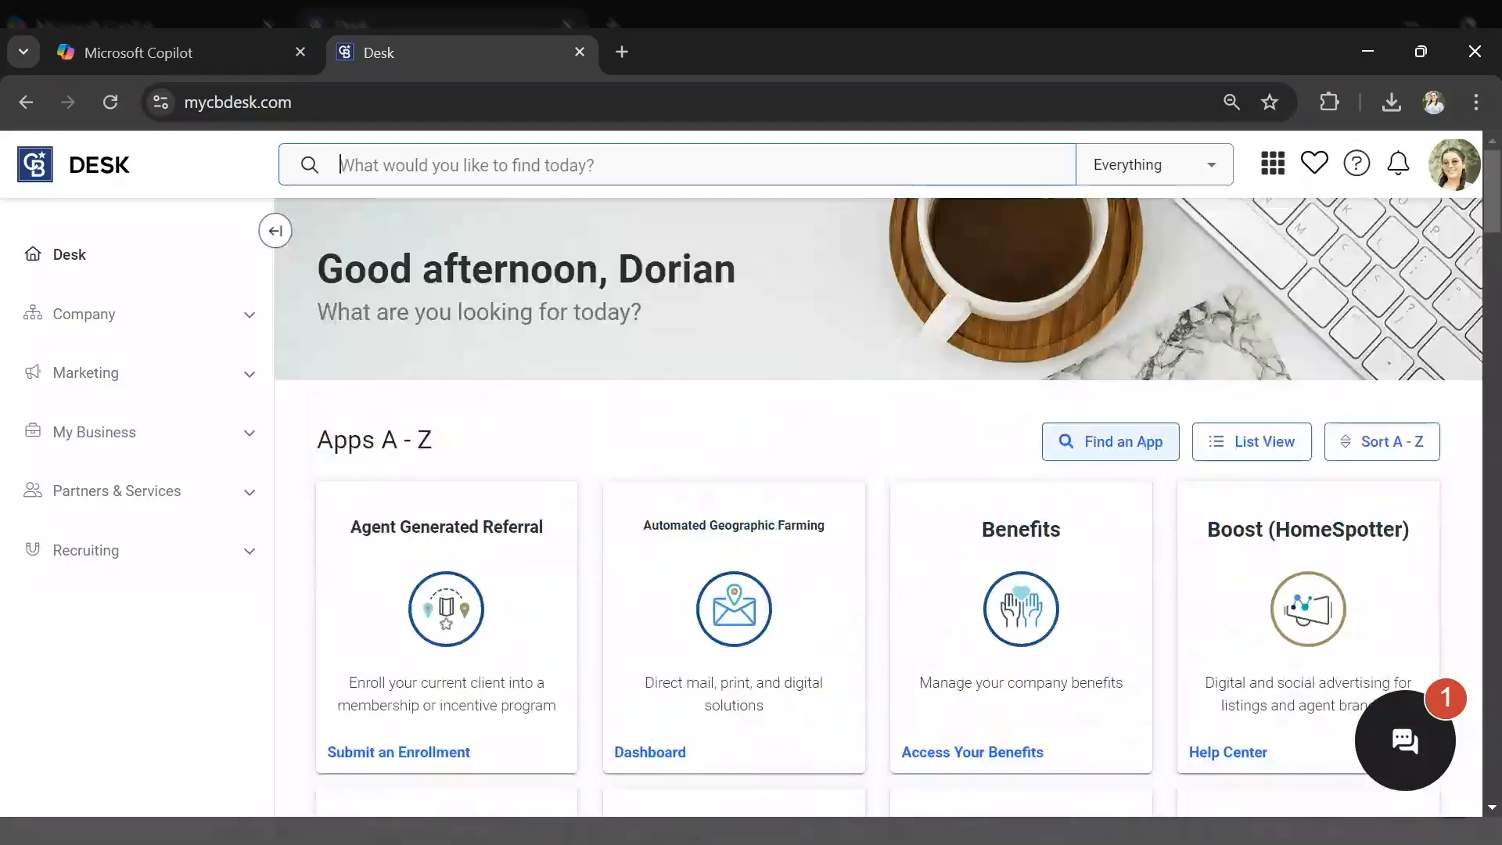
scroll(874, 582, "down", 5)
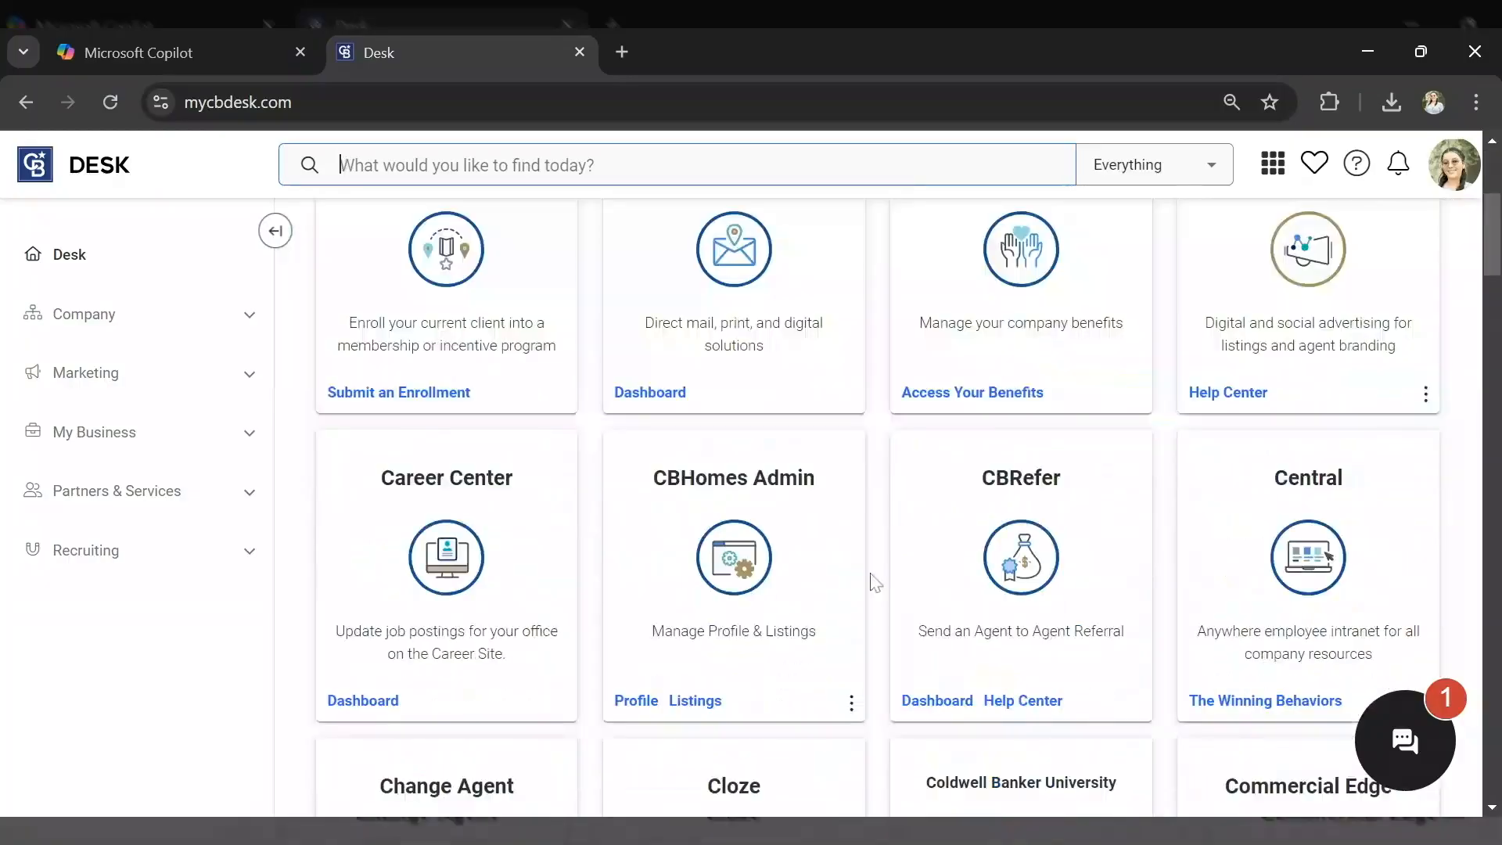
scroll(875, 582, "down", 9)
scroll(875, 581, "down", 11)
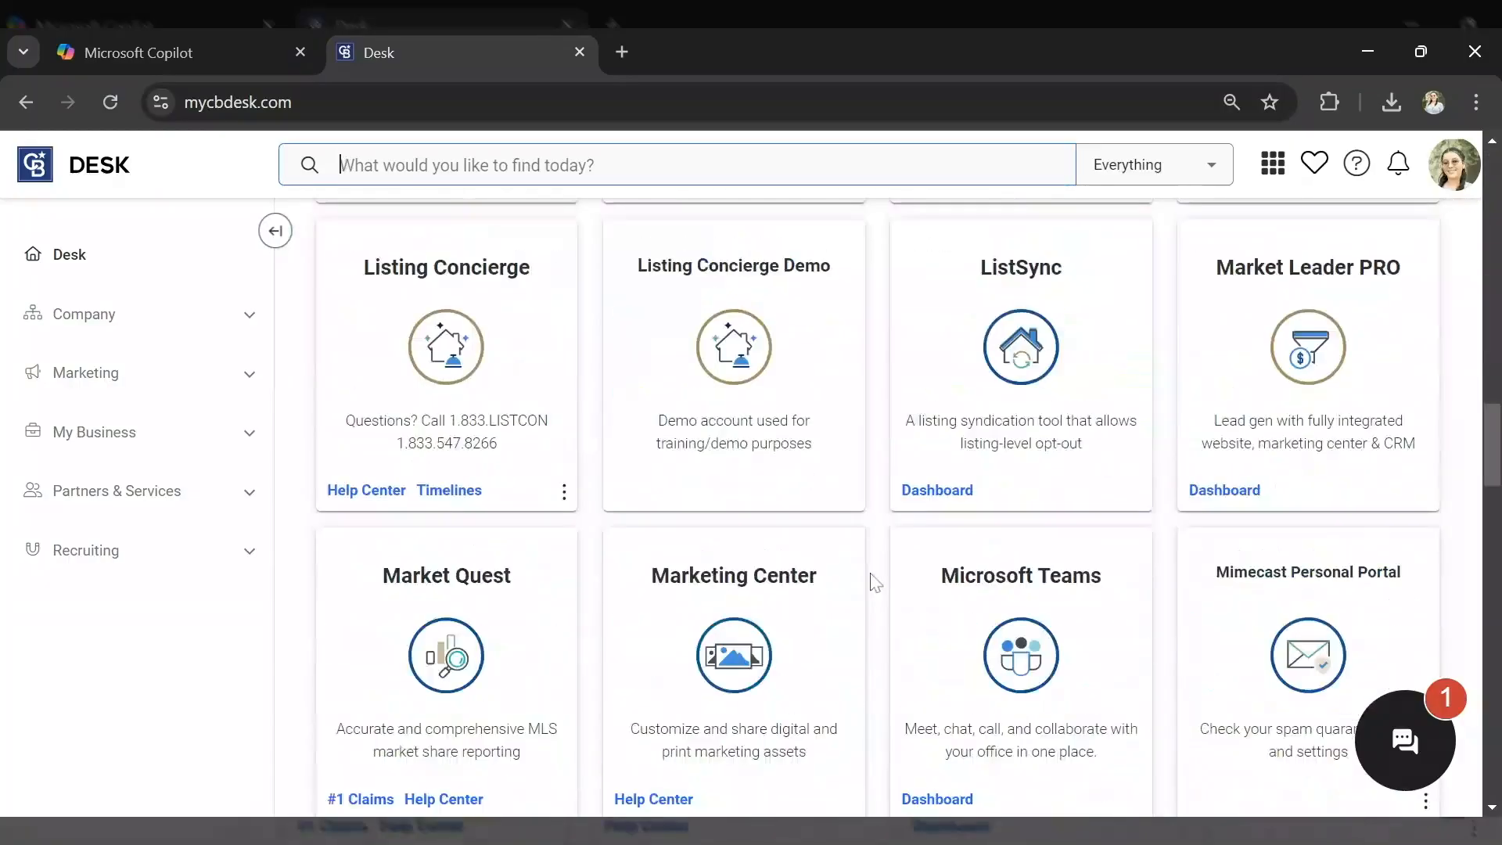
scroll(874, 582, "down", 2)
scroll(875, 582, "down", 3)
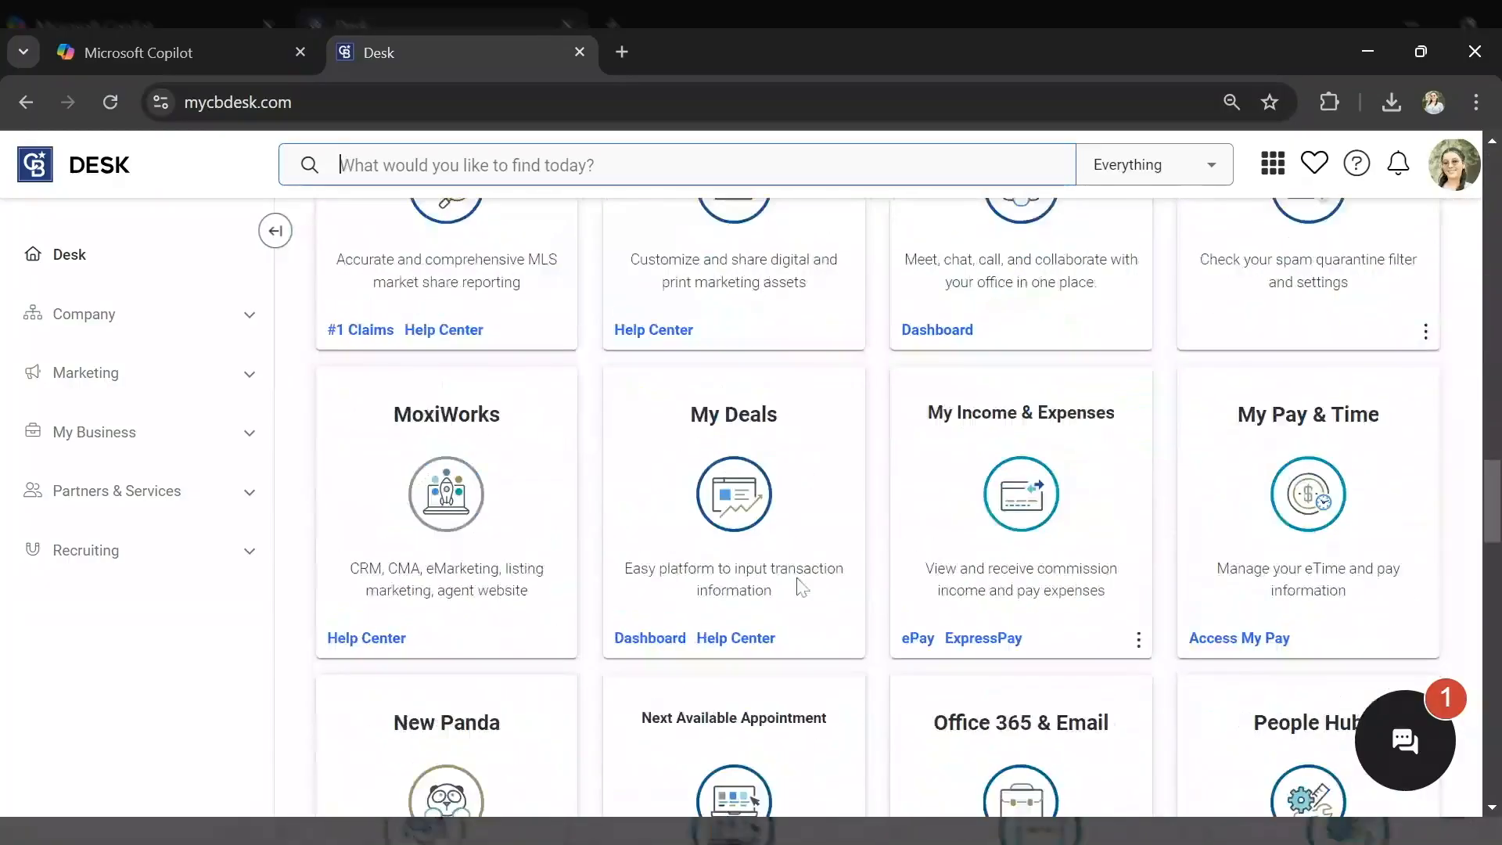
left_click(460, 499)
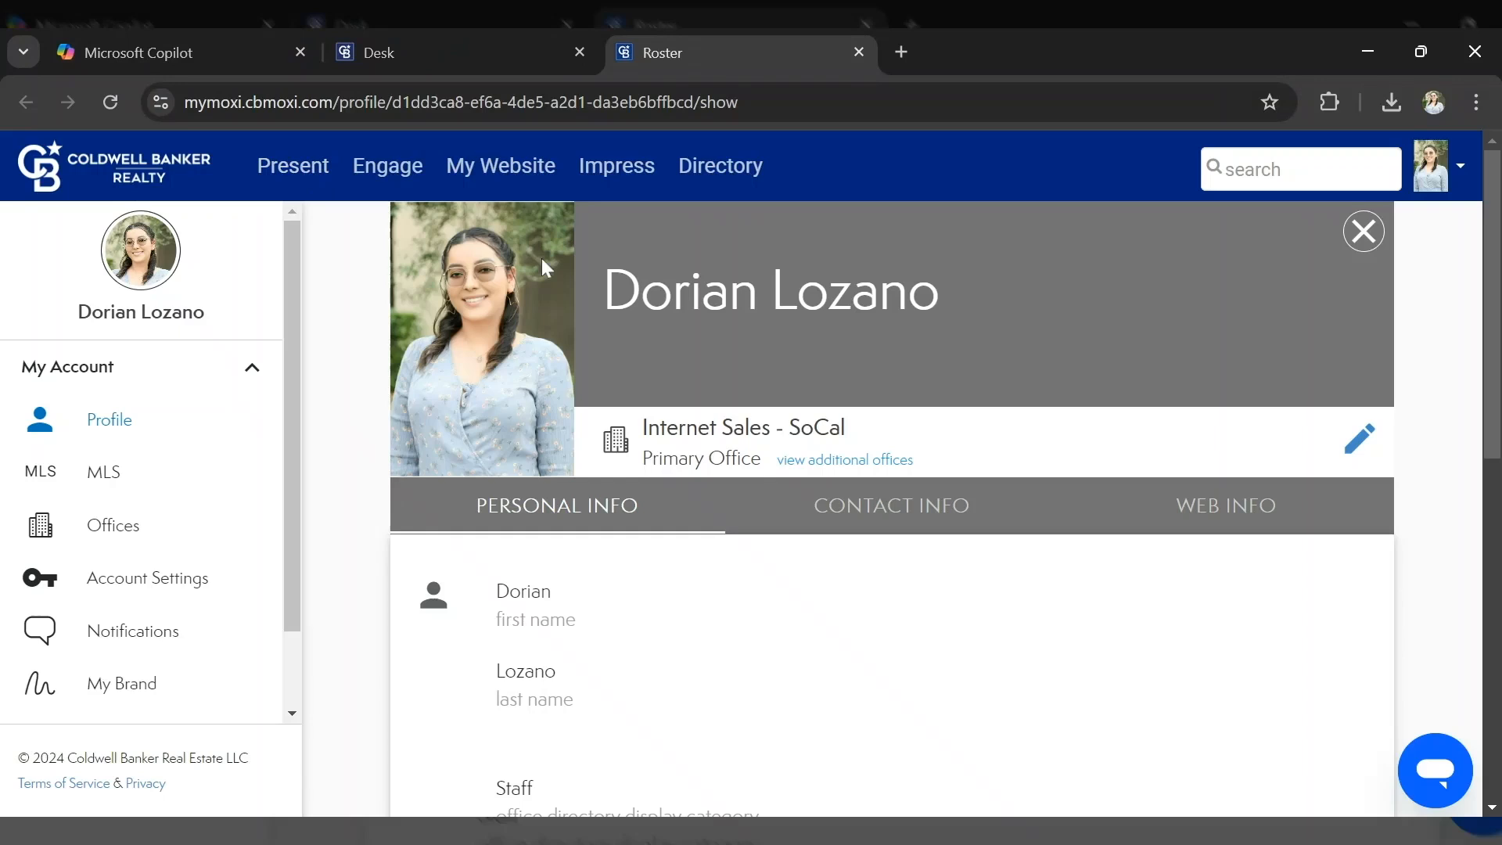
left_click(494, 188)
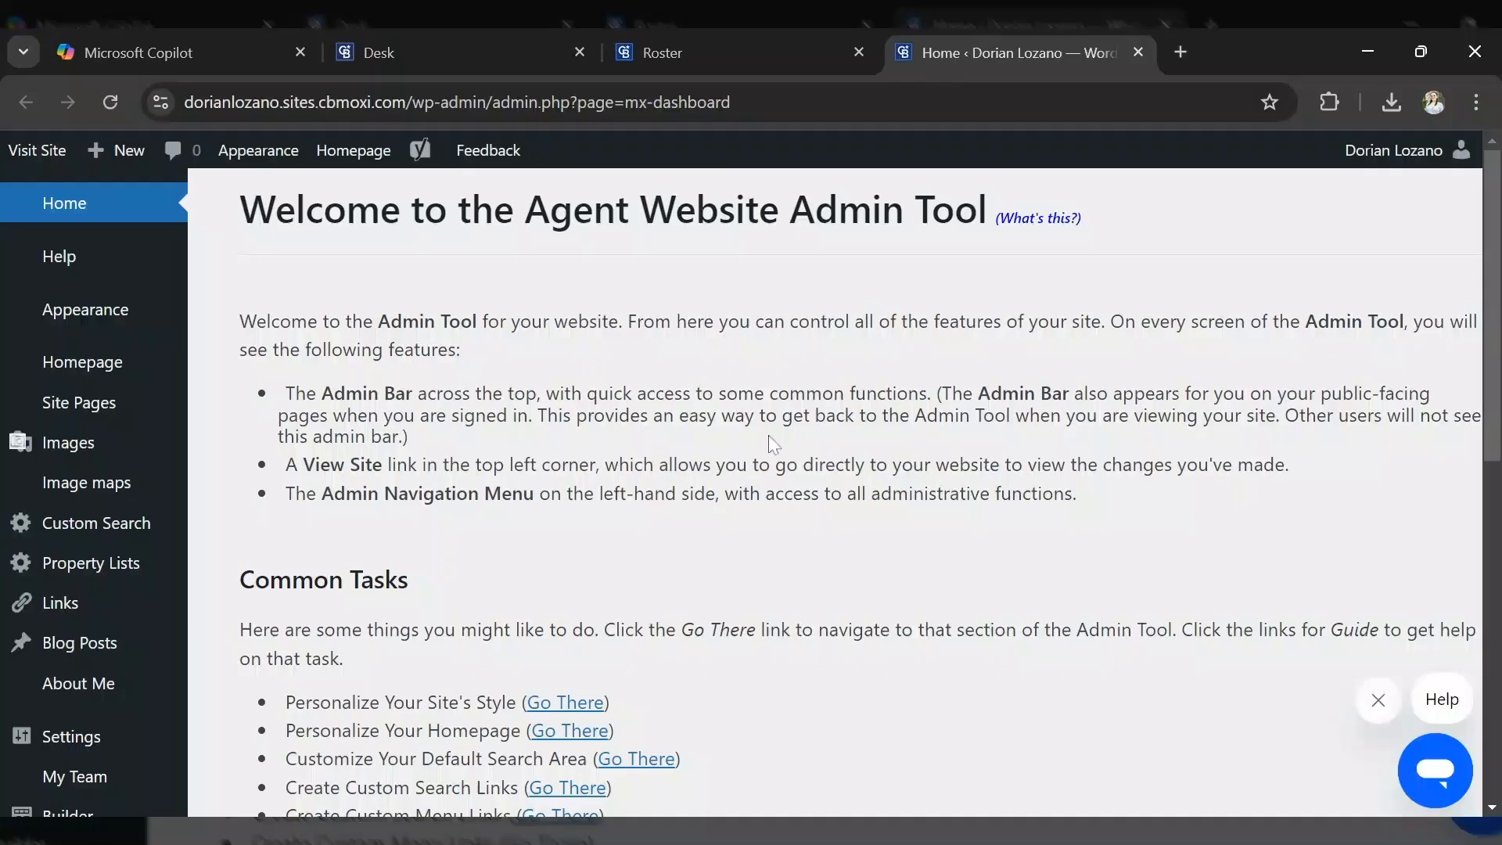
- Look through the admin dashboard's common tasks, site activation instructions and available site sections
scroll(772, 444, "down", 2)
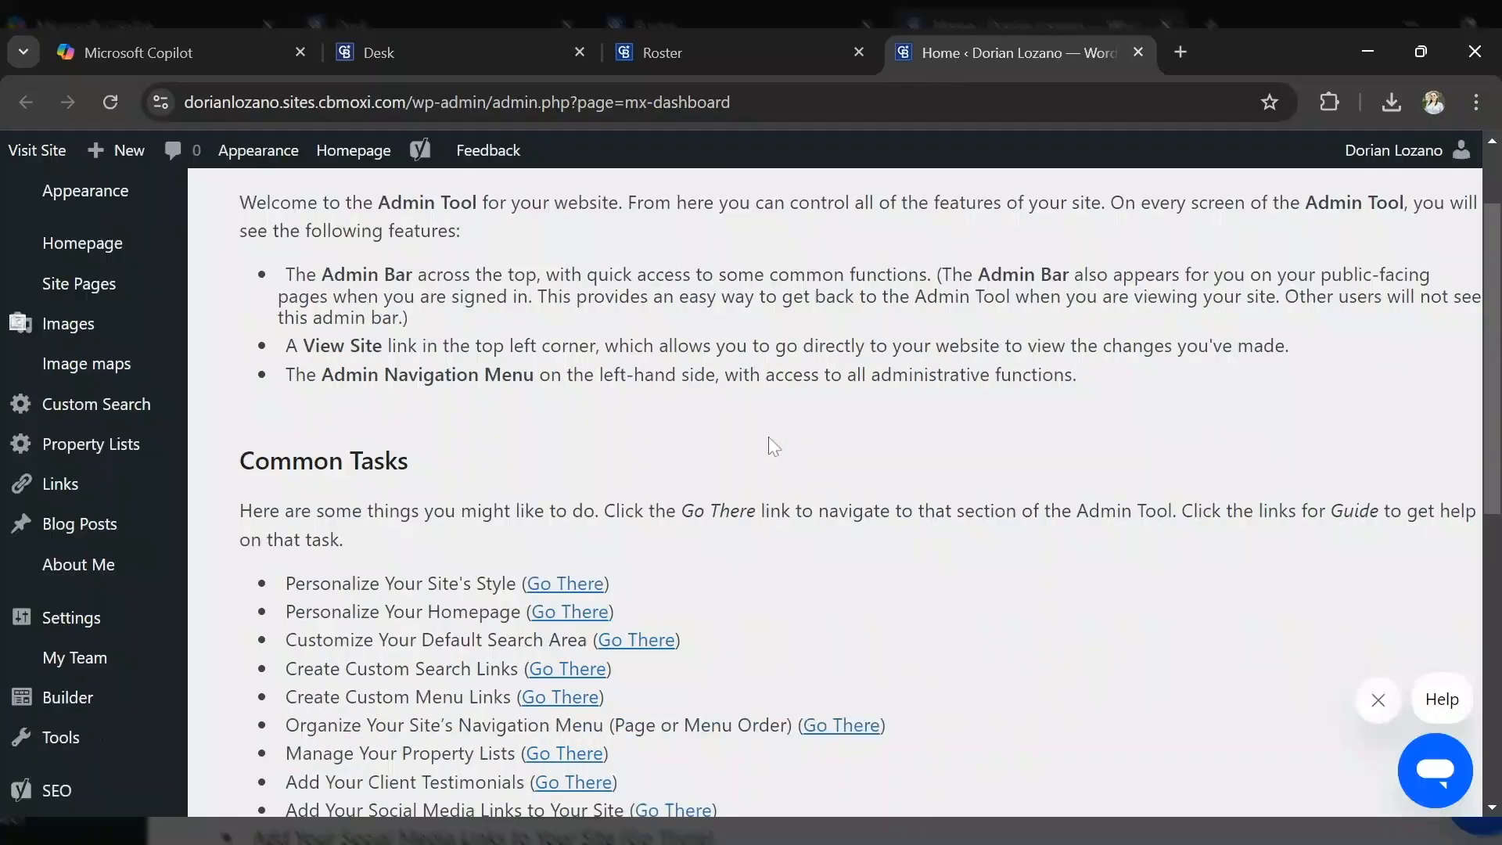
scroll(773, 444, "down", 2)
scroll(419, 395, "down", 4)
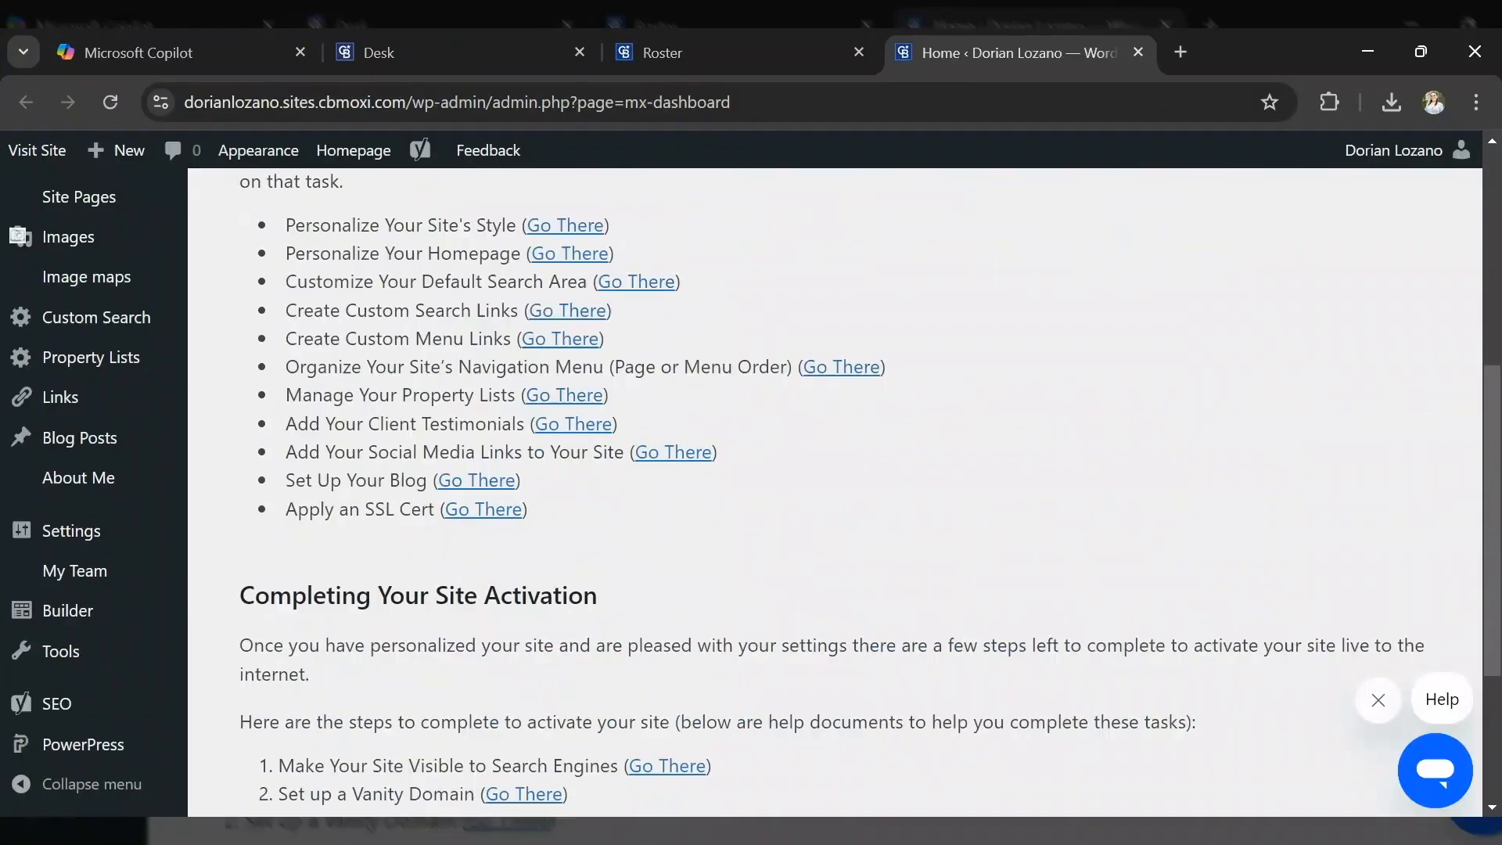
scroll(835, 491, "down", 2)
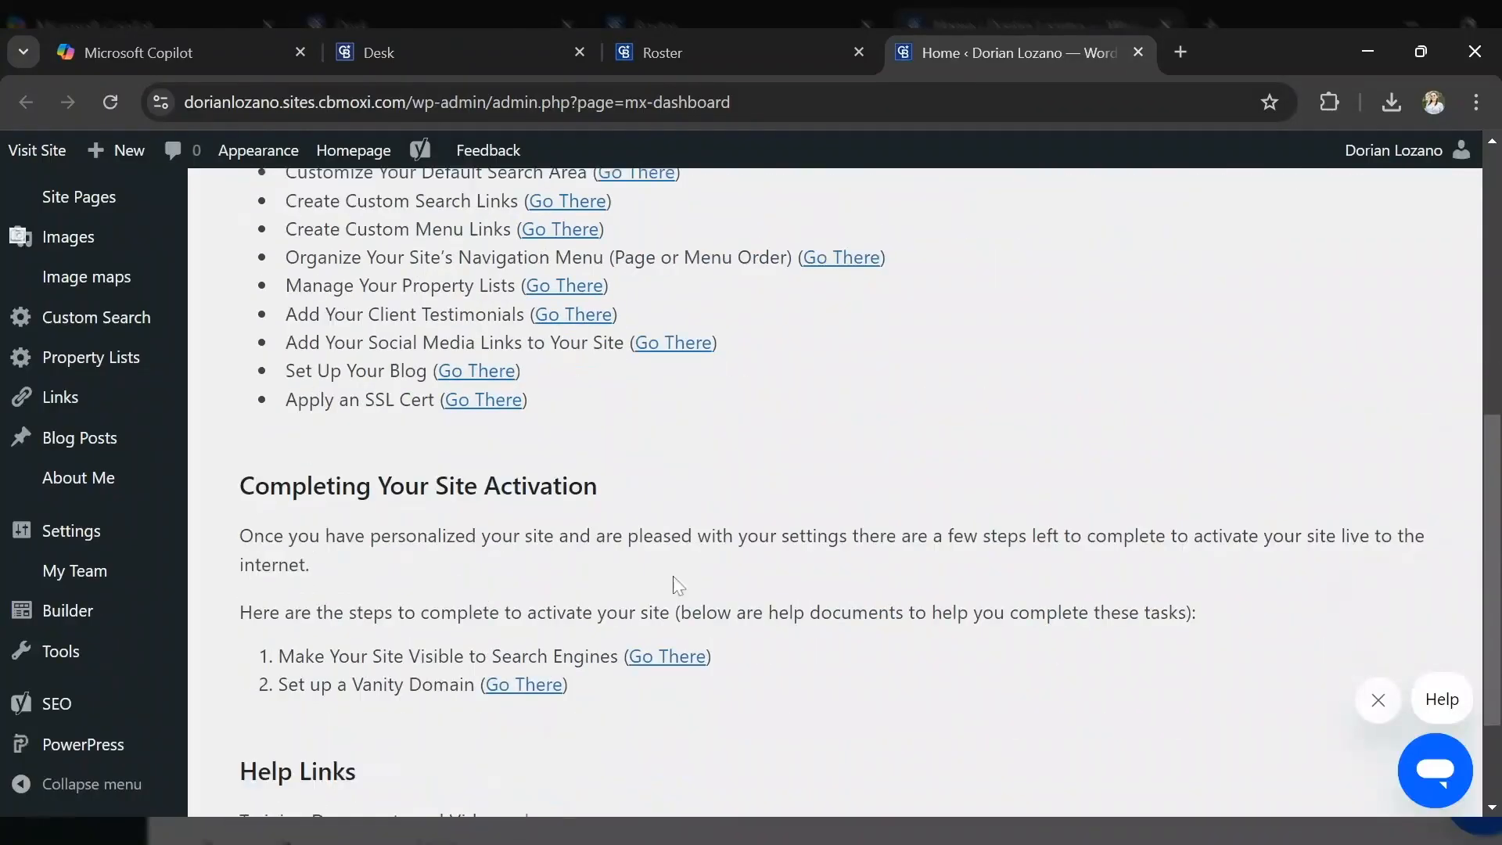
scroll(677, 586, "up", 2)
scroll(632, 579, "up", 2)
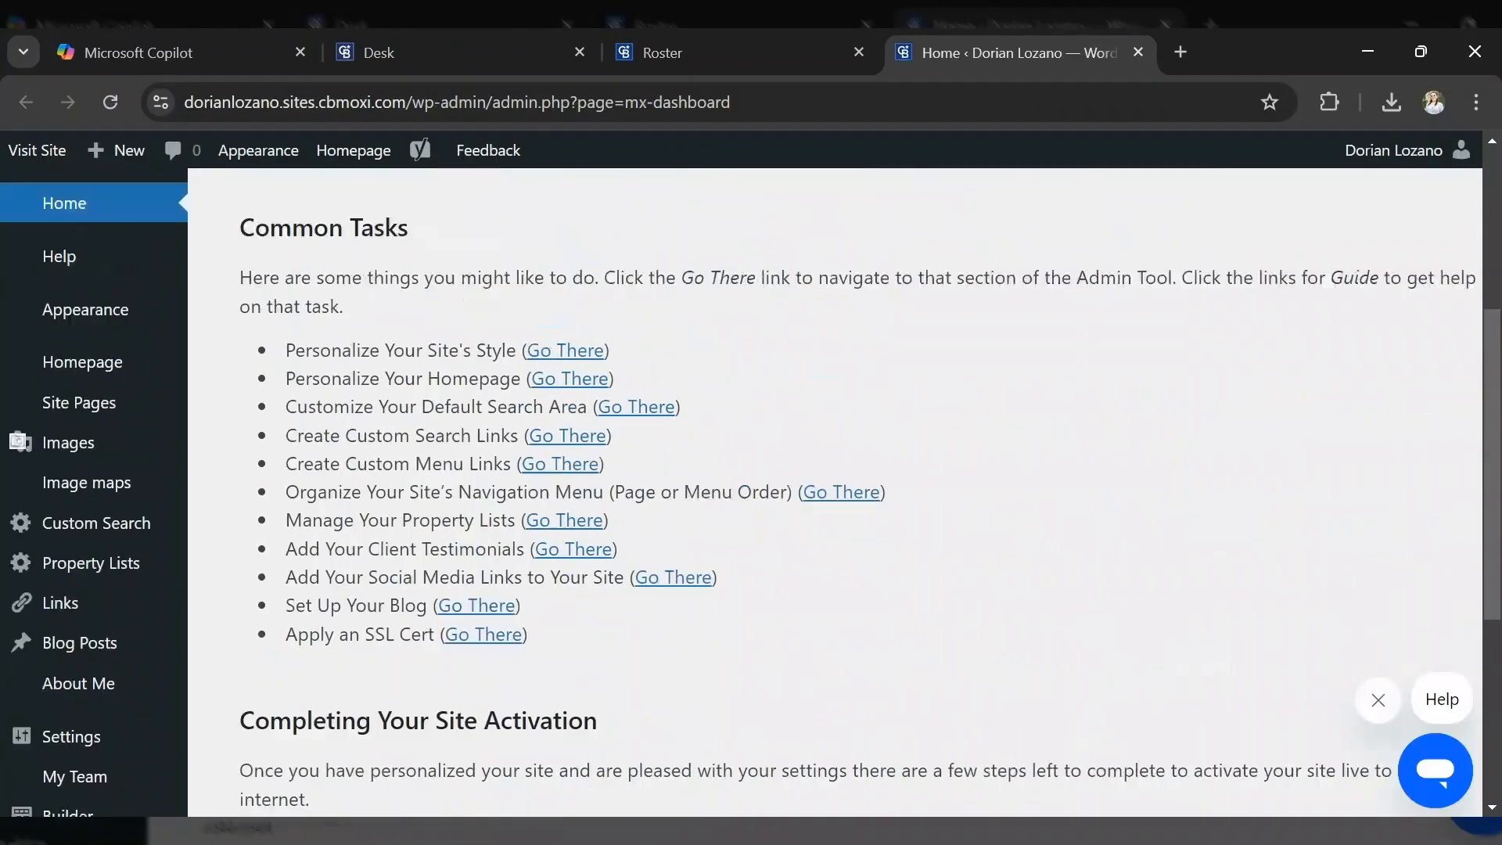
scroll(169, 350, "down", 3)
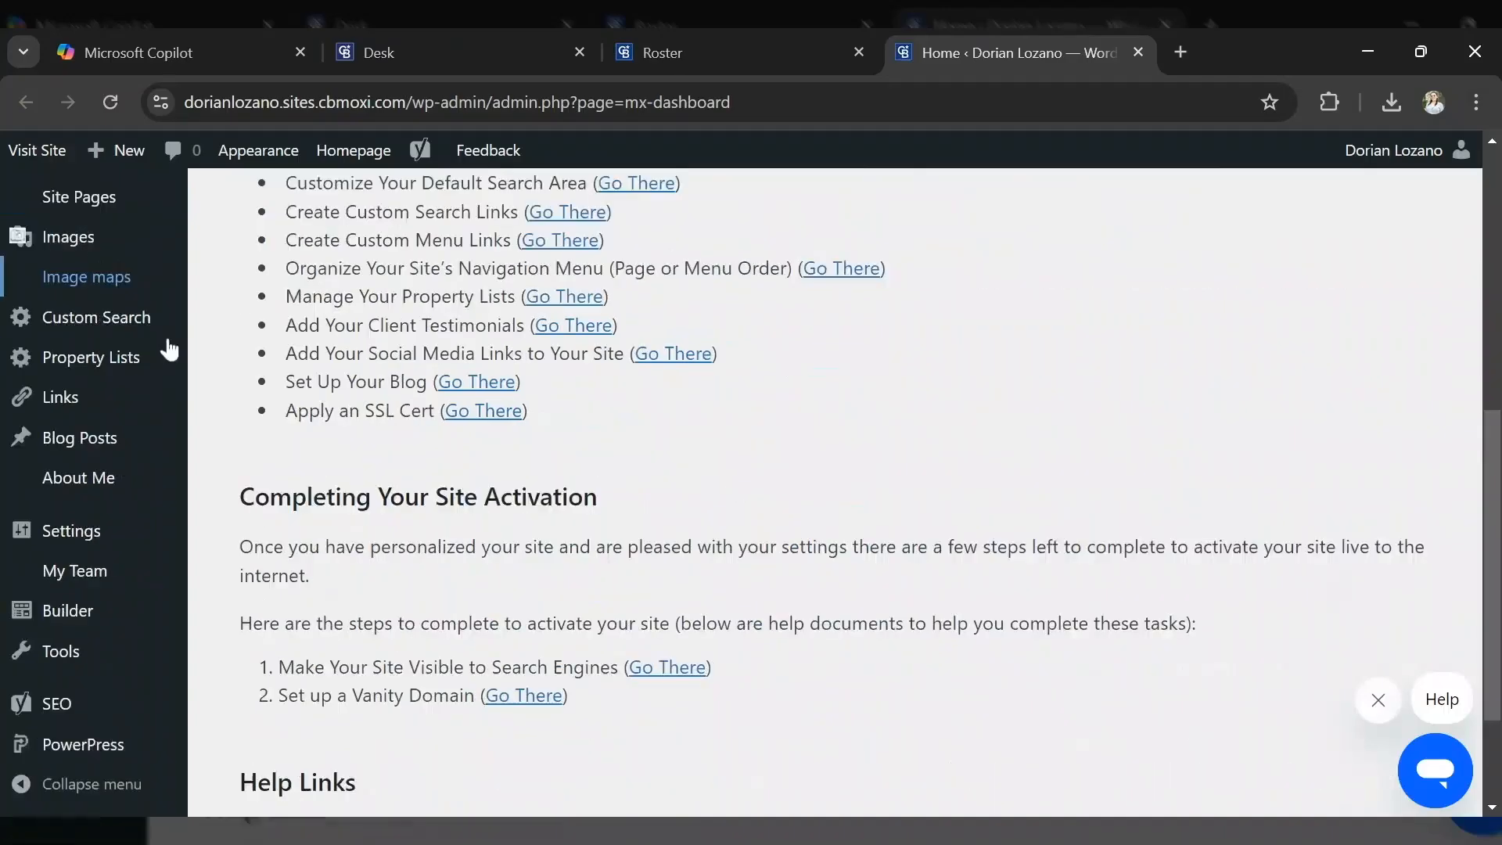
scroll(169, 349, "down", 2)
scroll(176, 688, "up", 4)
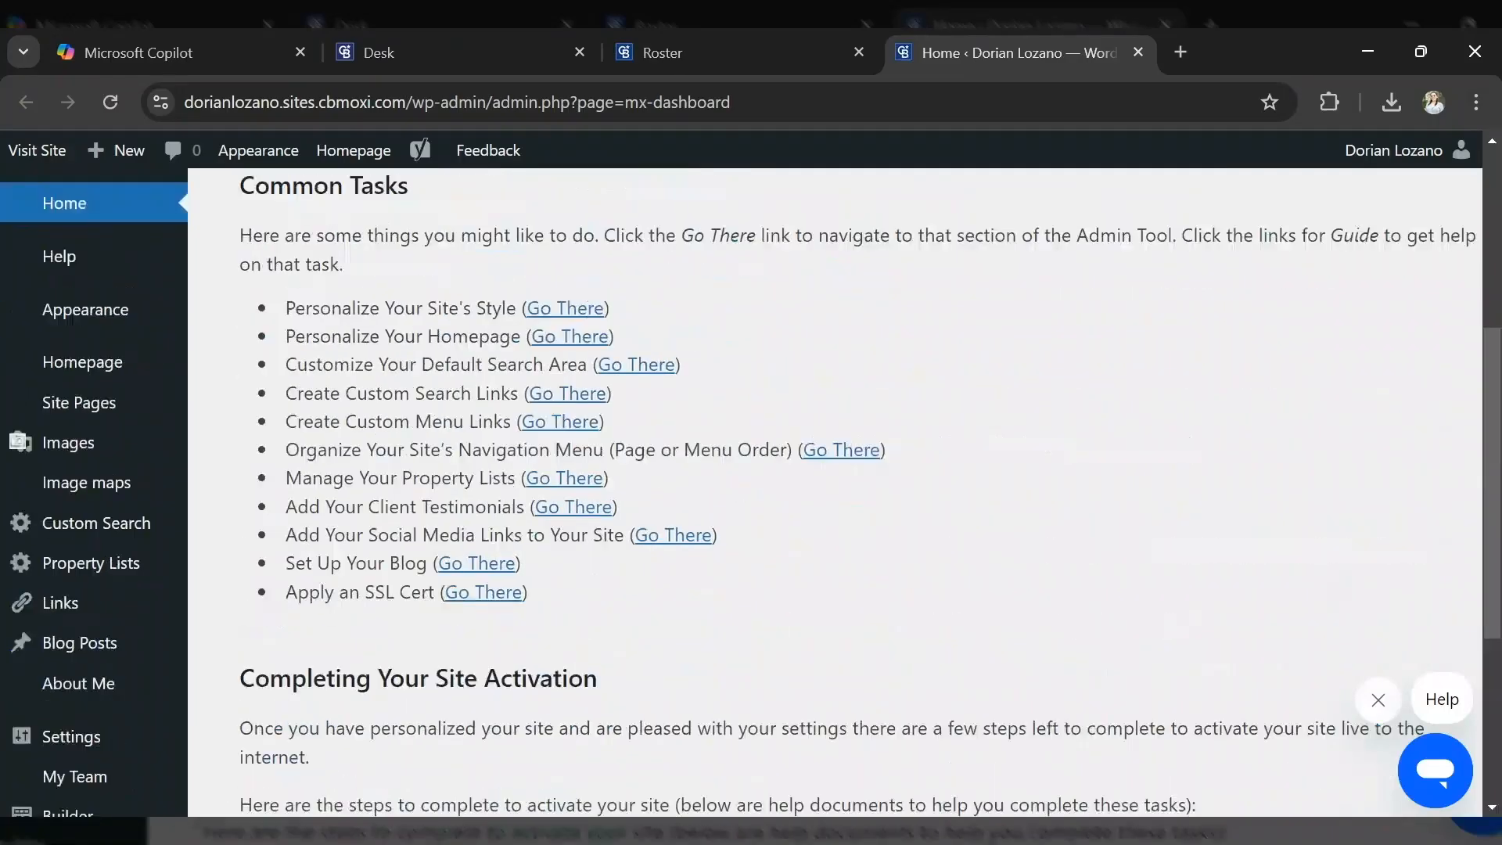
scroll(170, 461, "up", 2)
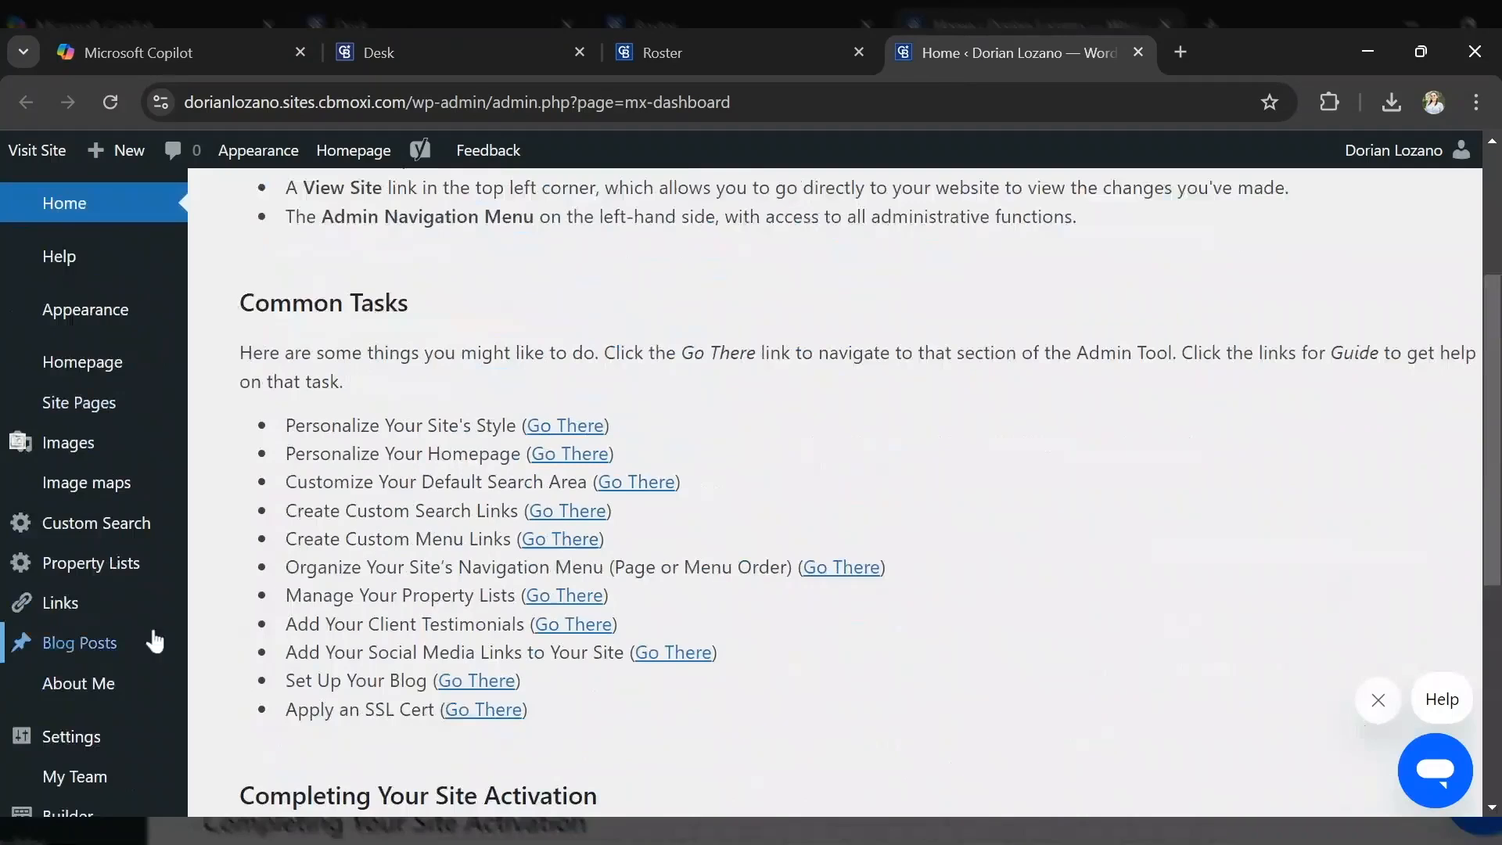
- Create a new blog post and paste the copied Copilot response into its body
mouse_move(104, 653)
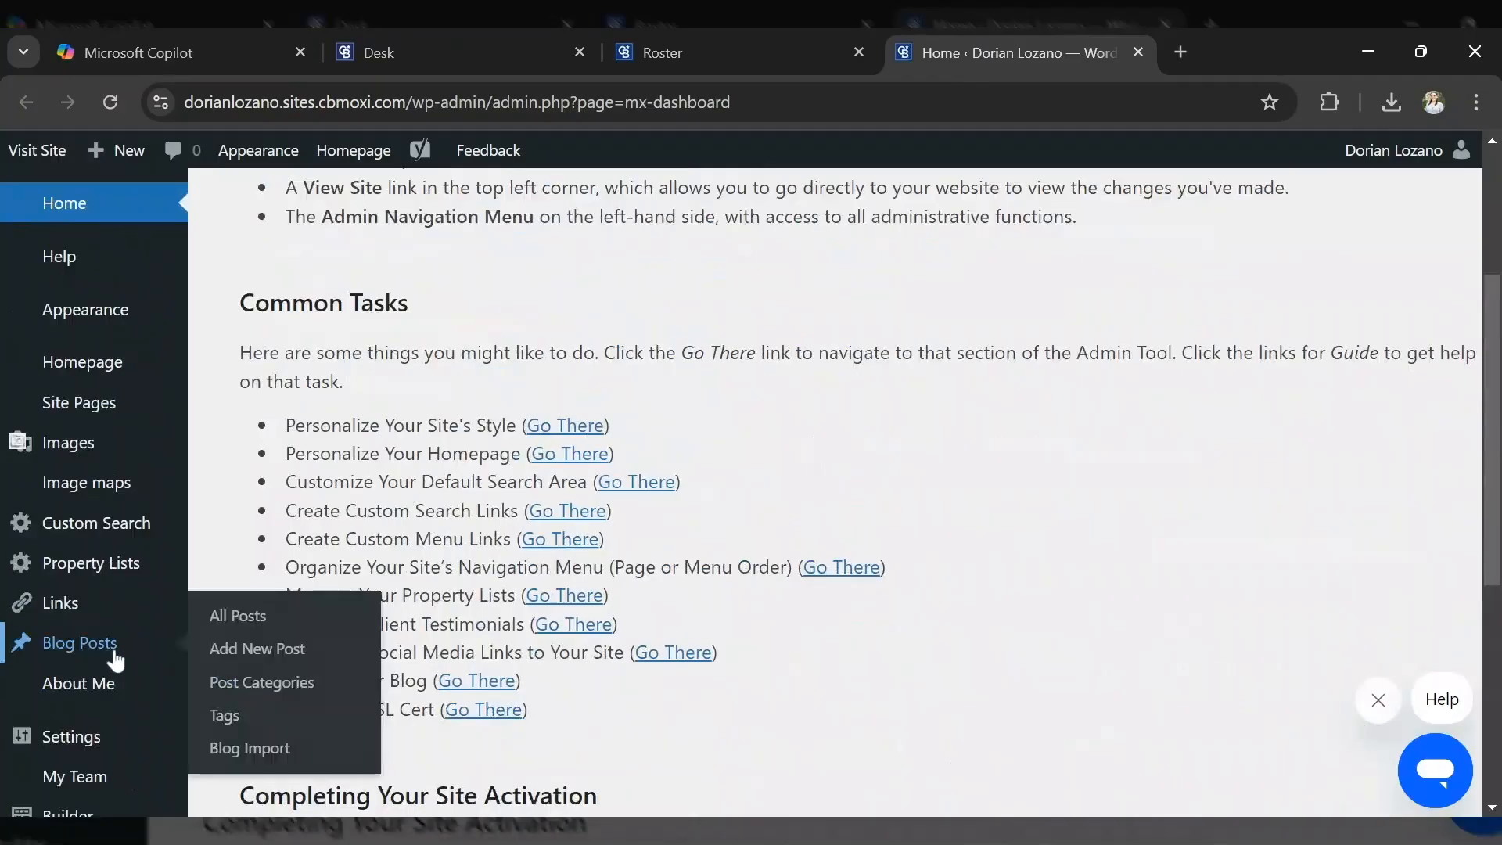
left_click(281, 659)
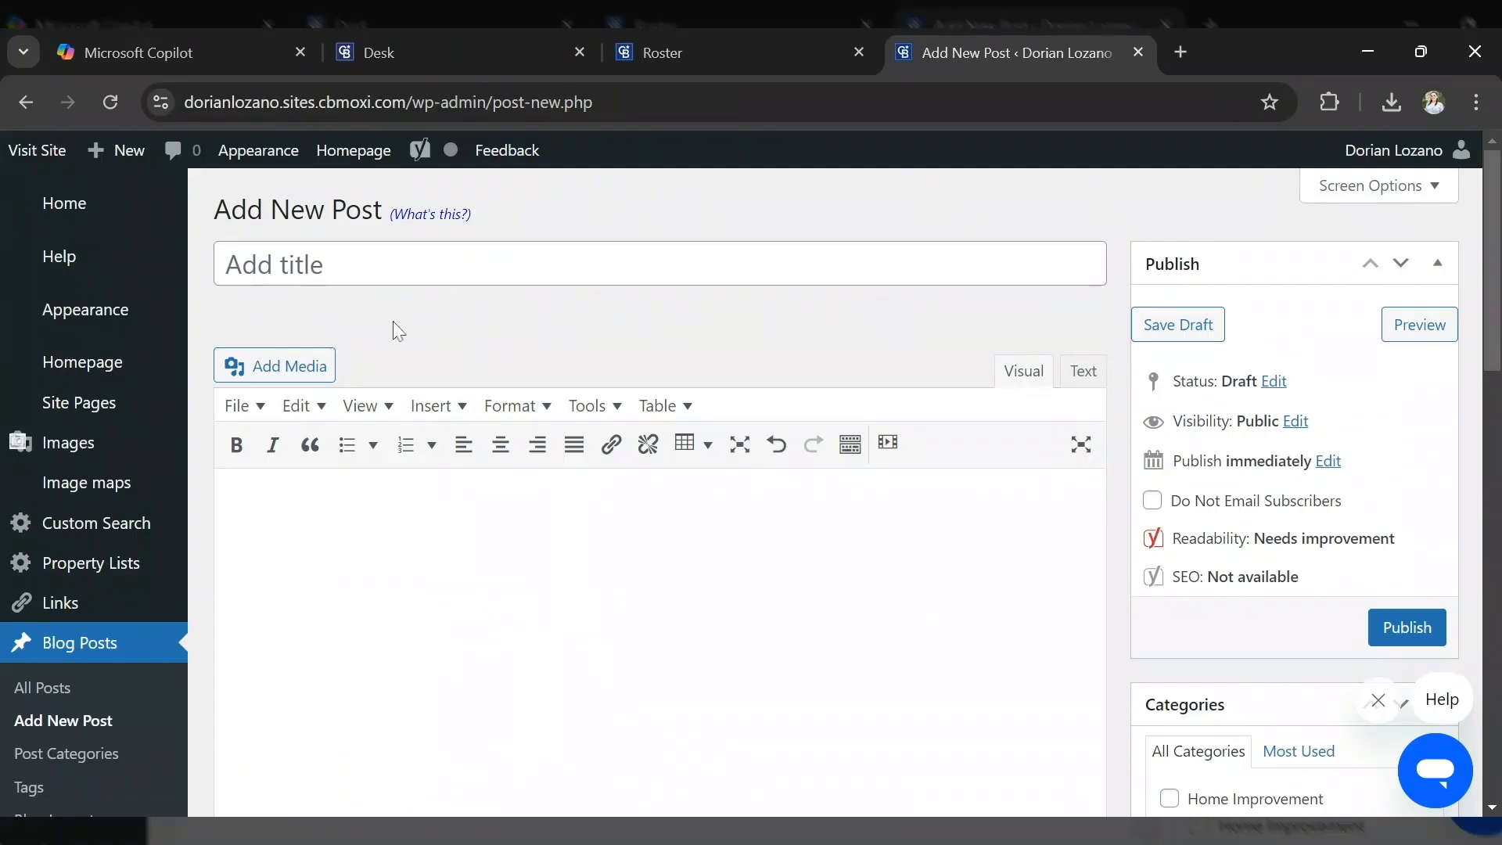
left_click(227, 513)
scroll(834, 485, "down", 1)
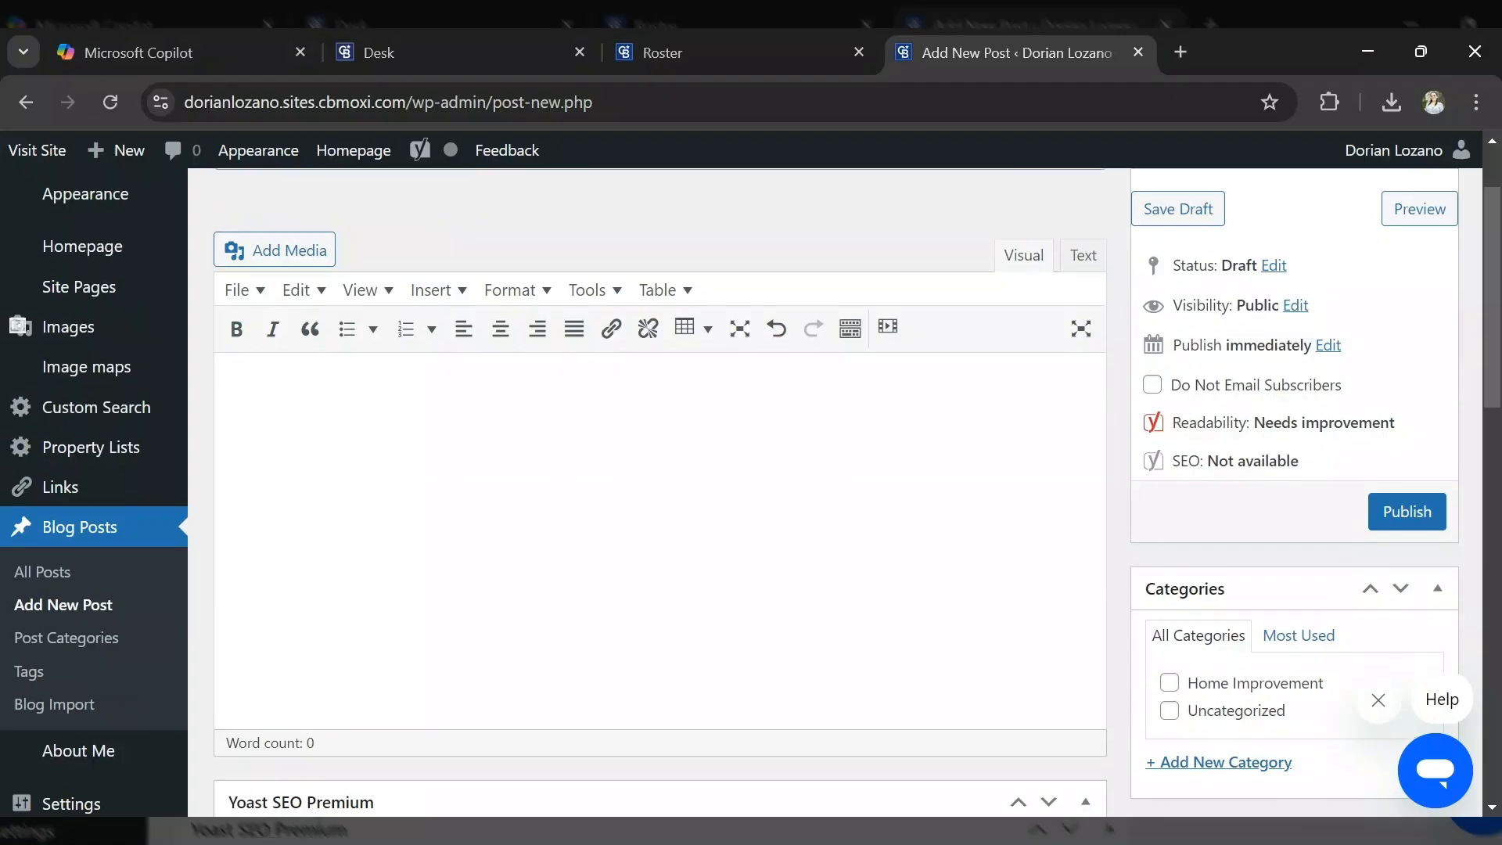
scroll(834, 485, "up", 1)
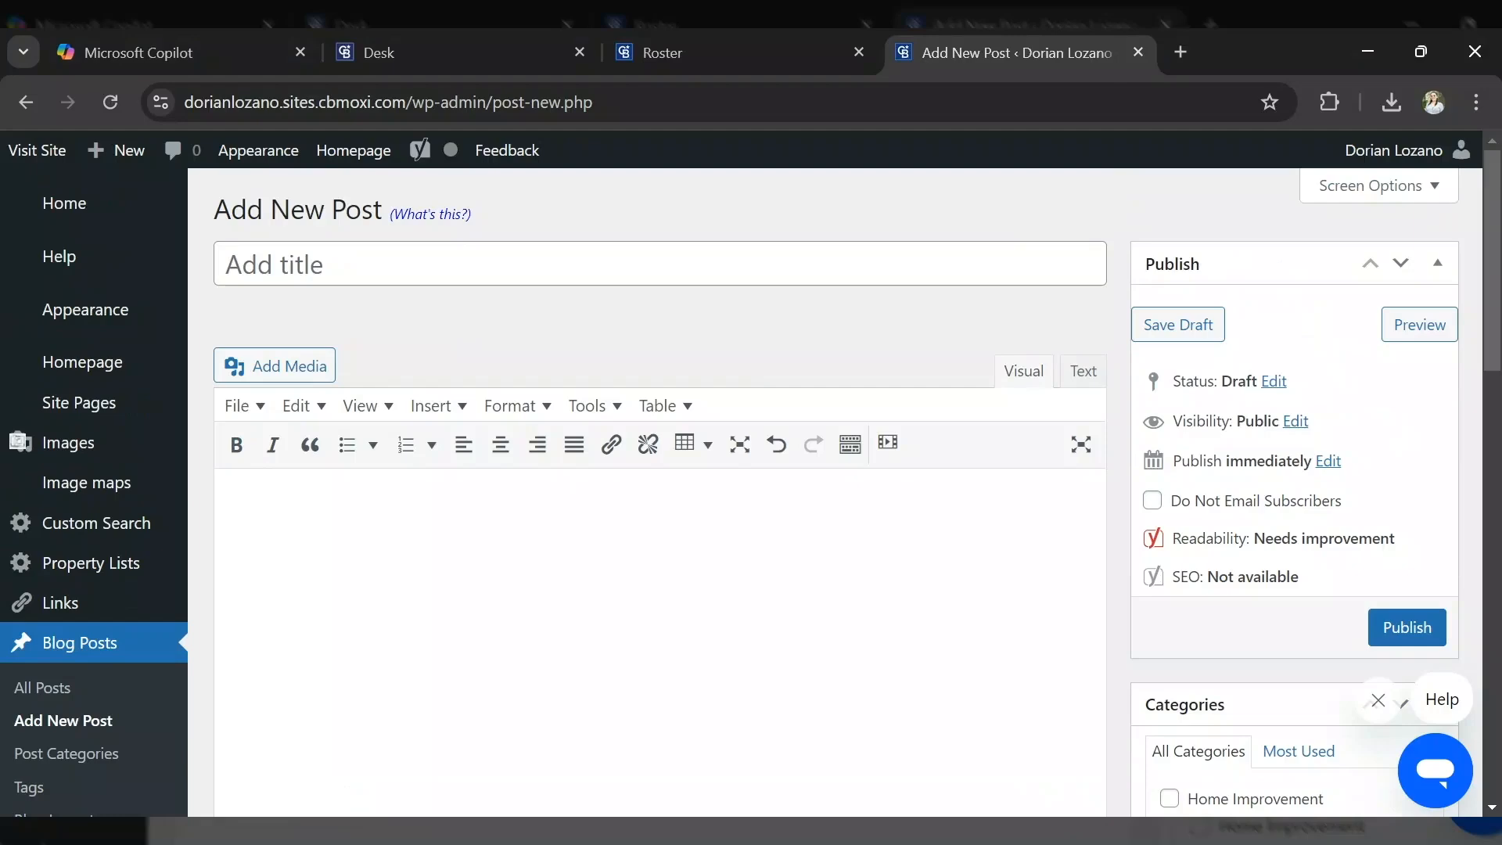
key("ctrl+v")
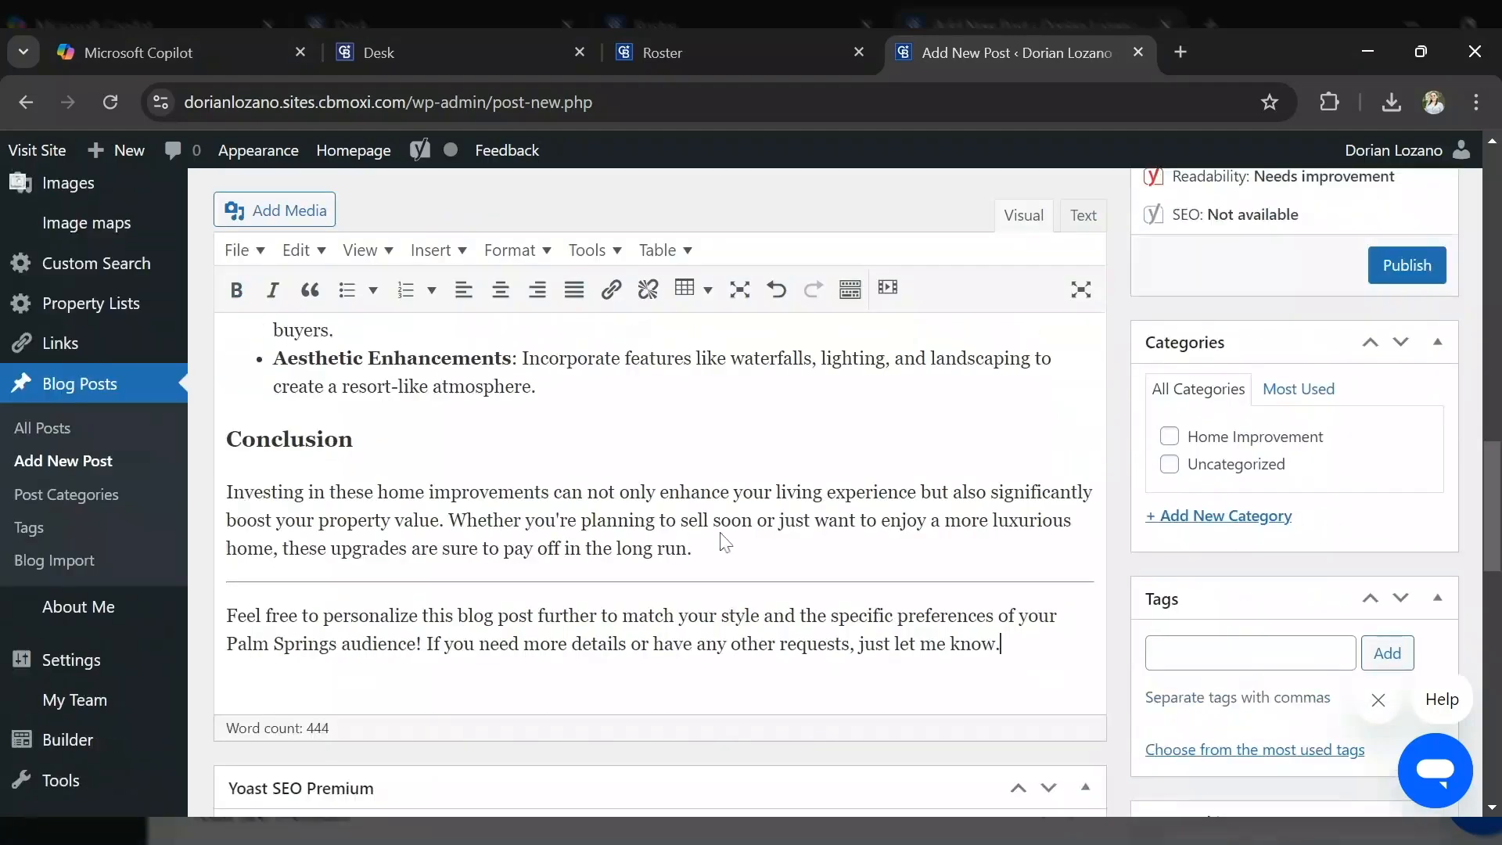
- Copy the body's heading "Top 5 Home Improvements to Boost Your Property Value in Palm Springs" into the post's title
scroll(725, 541, "up", 5)
scroll(661, 547, "up", 5)
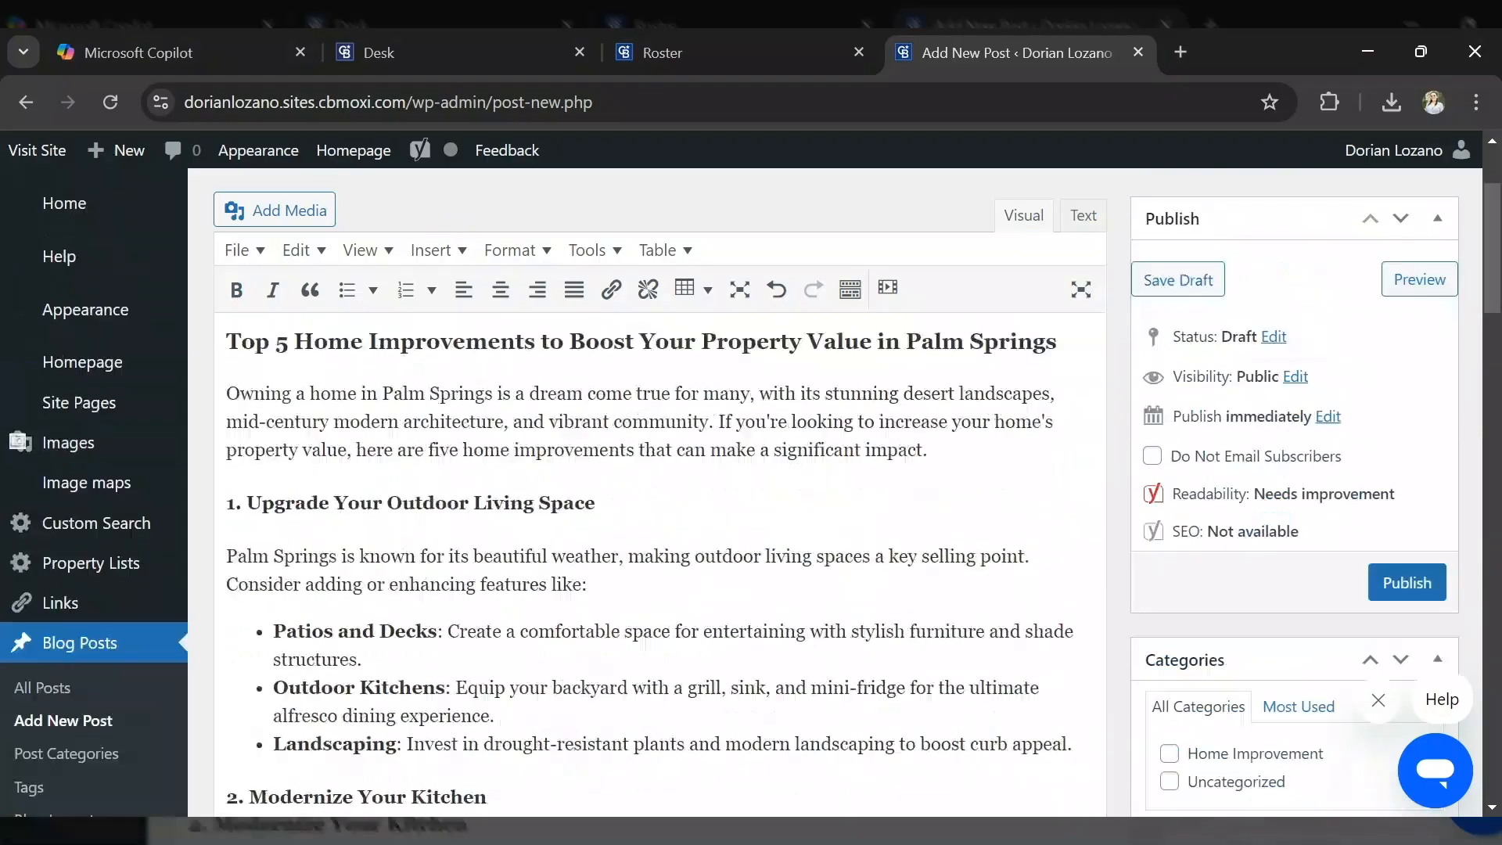
scroll(661, 548, "up", 3)
left_click(227, 519)
left_click_drag(294, 519, 1057, 519)
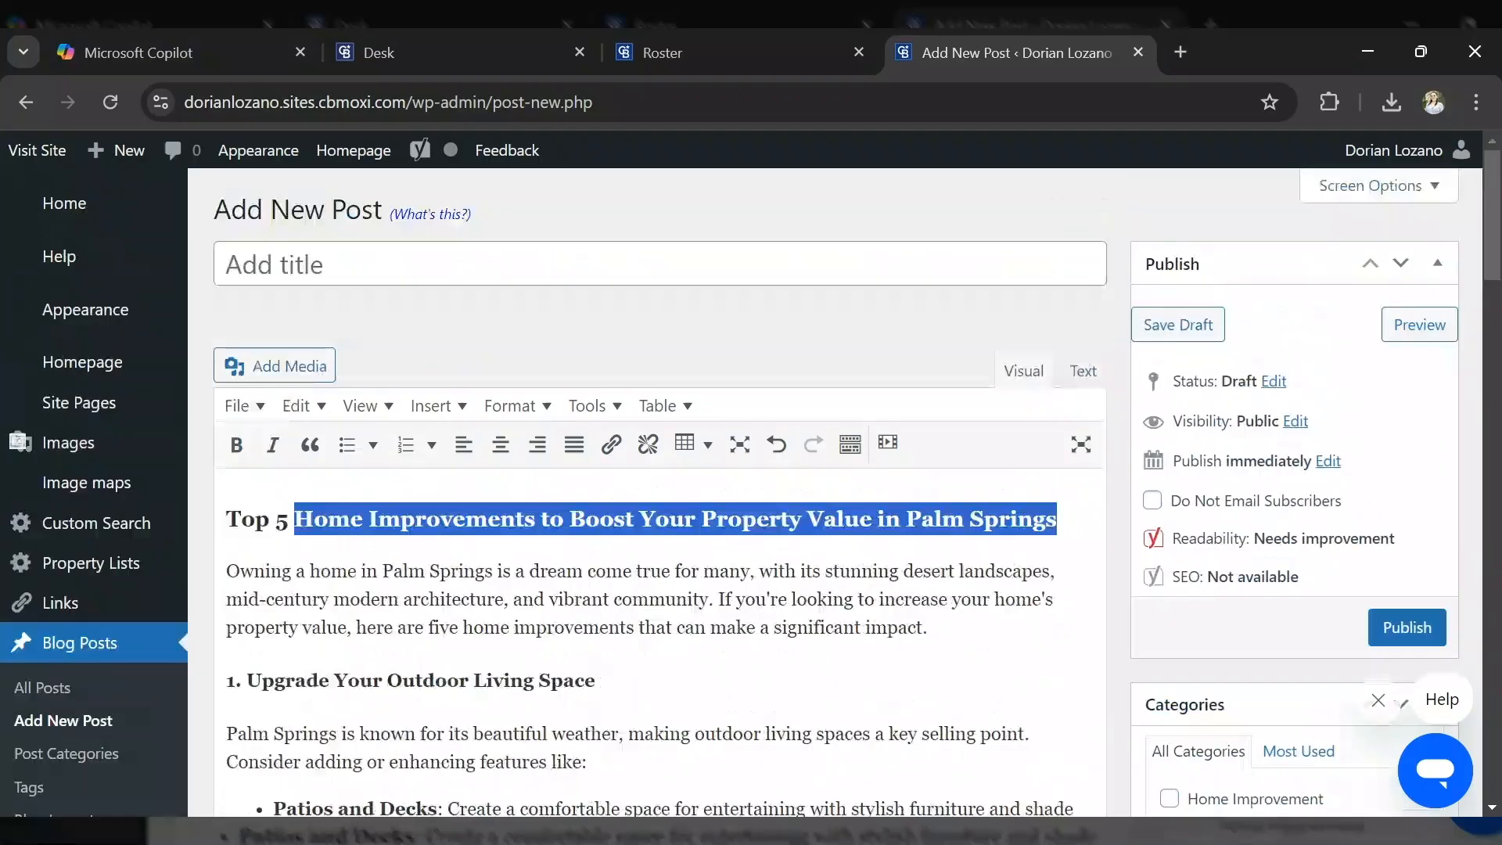
left_click_drag(294, 519, 226, 519)
key("ctrl+c")
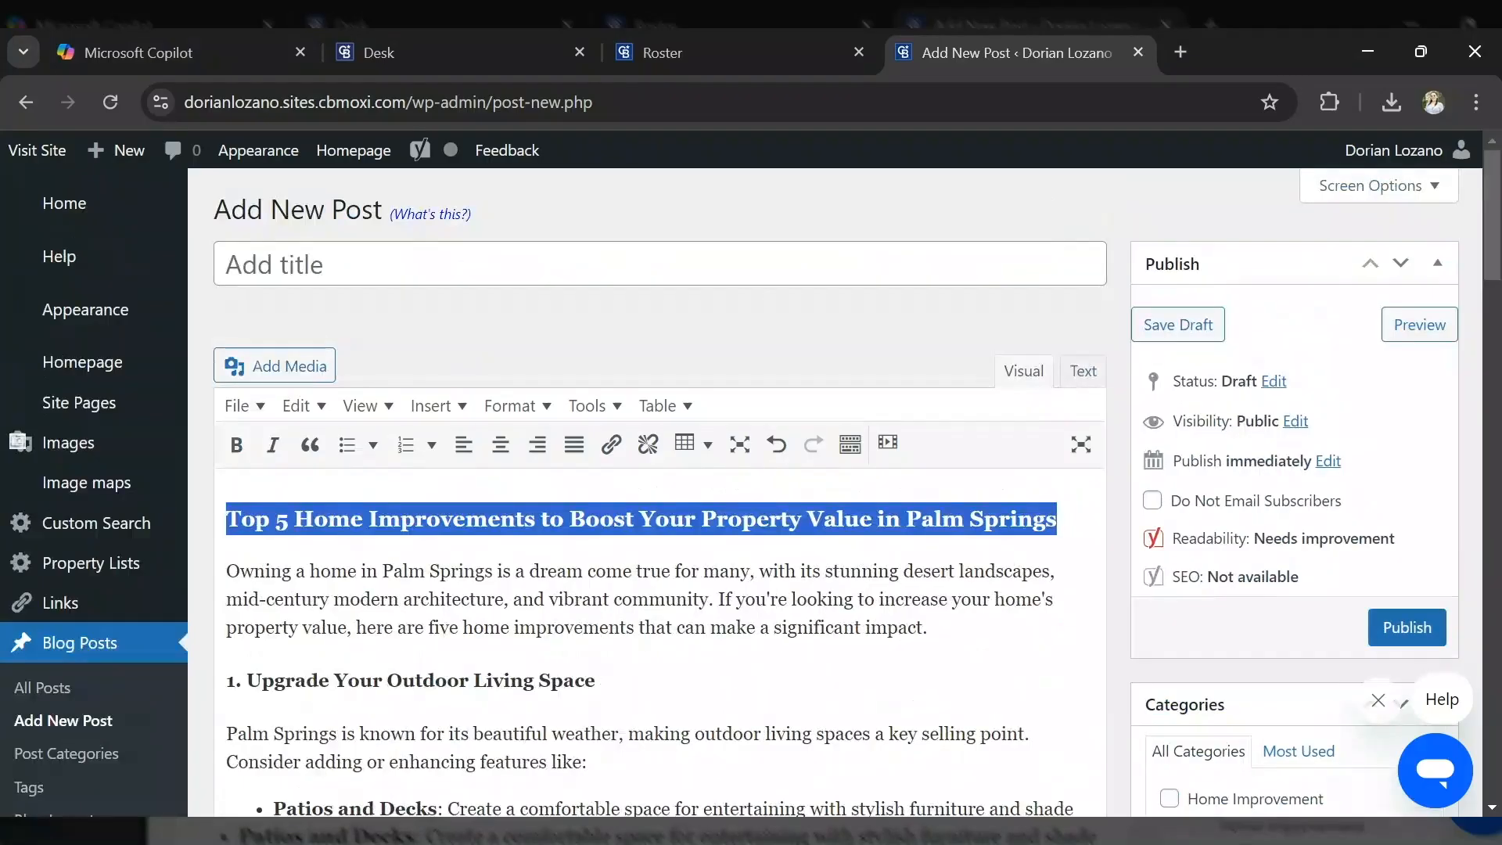
left_click(660, 265)
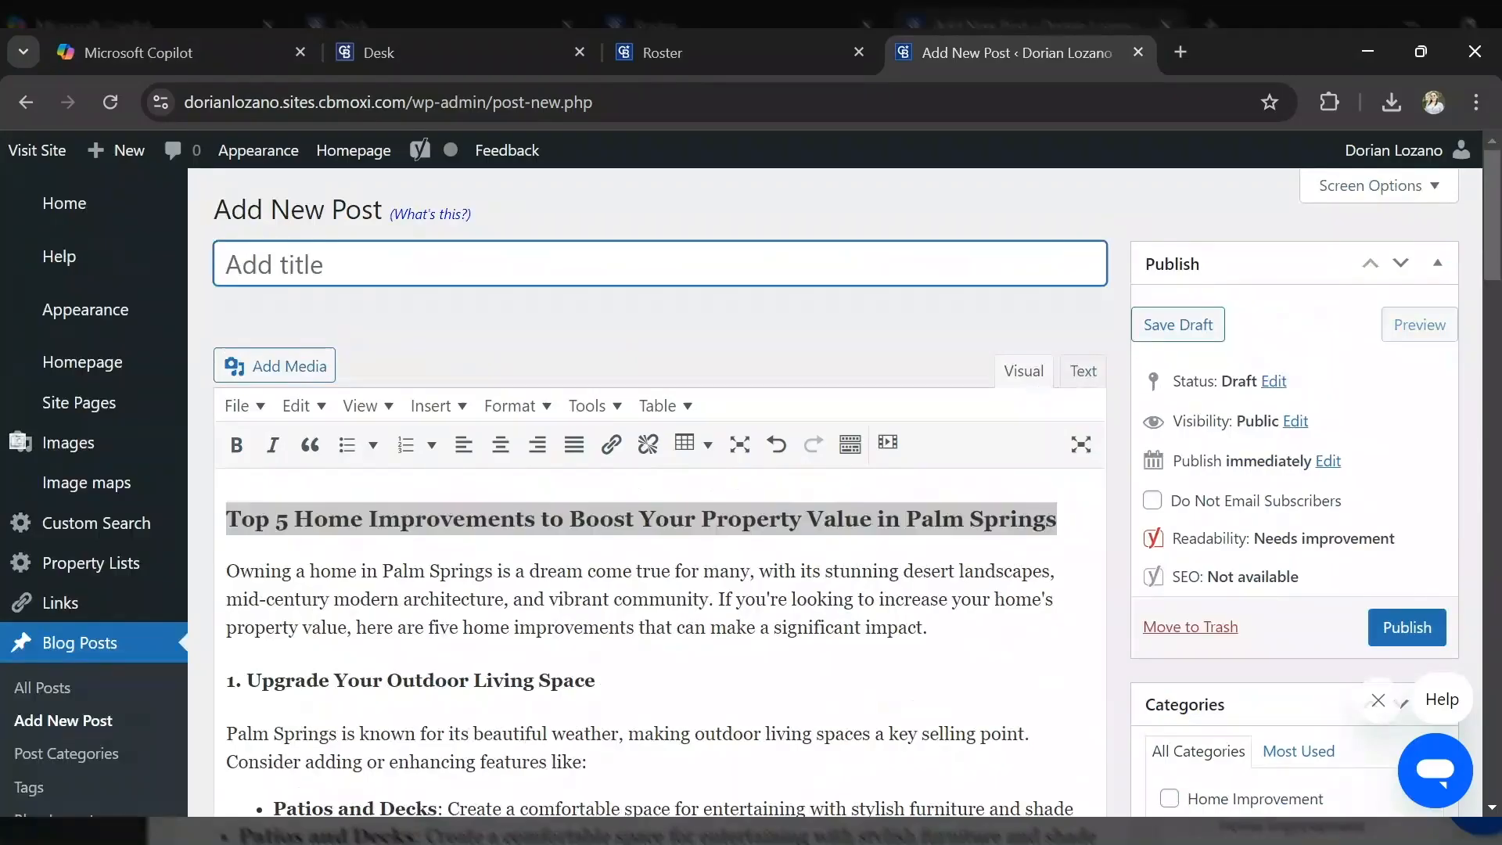
key("ctrl+v")
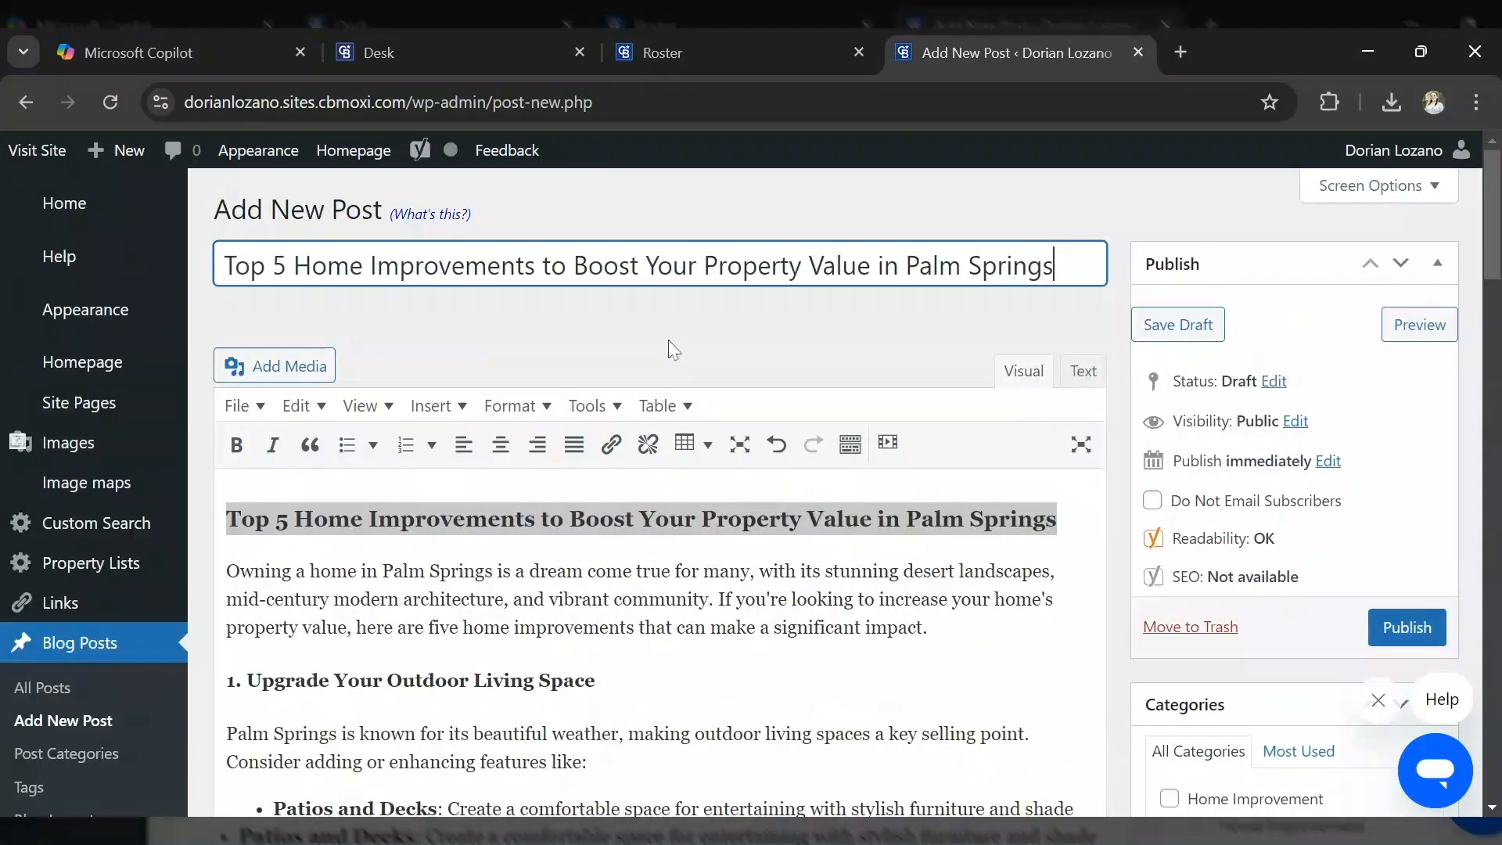
left_click(382, 295)
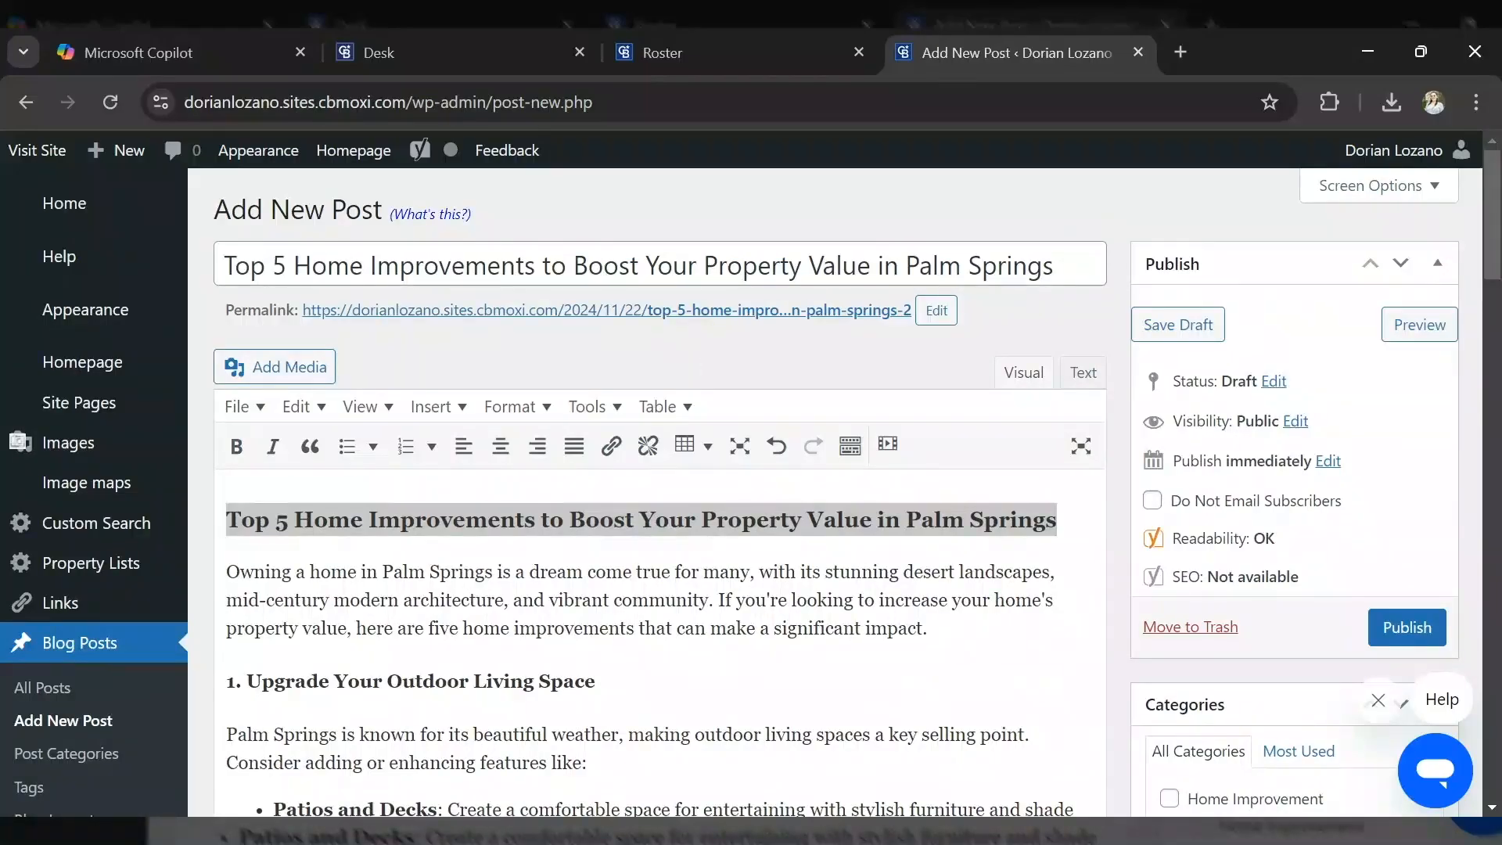
left_click(474, 572)
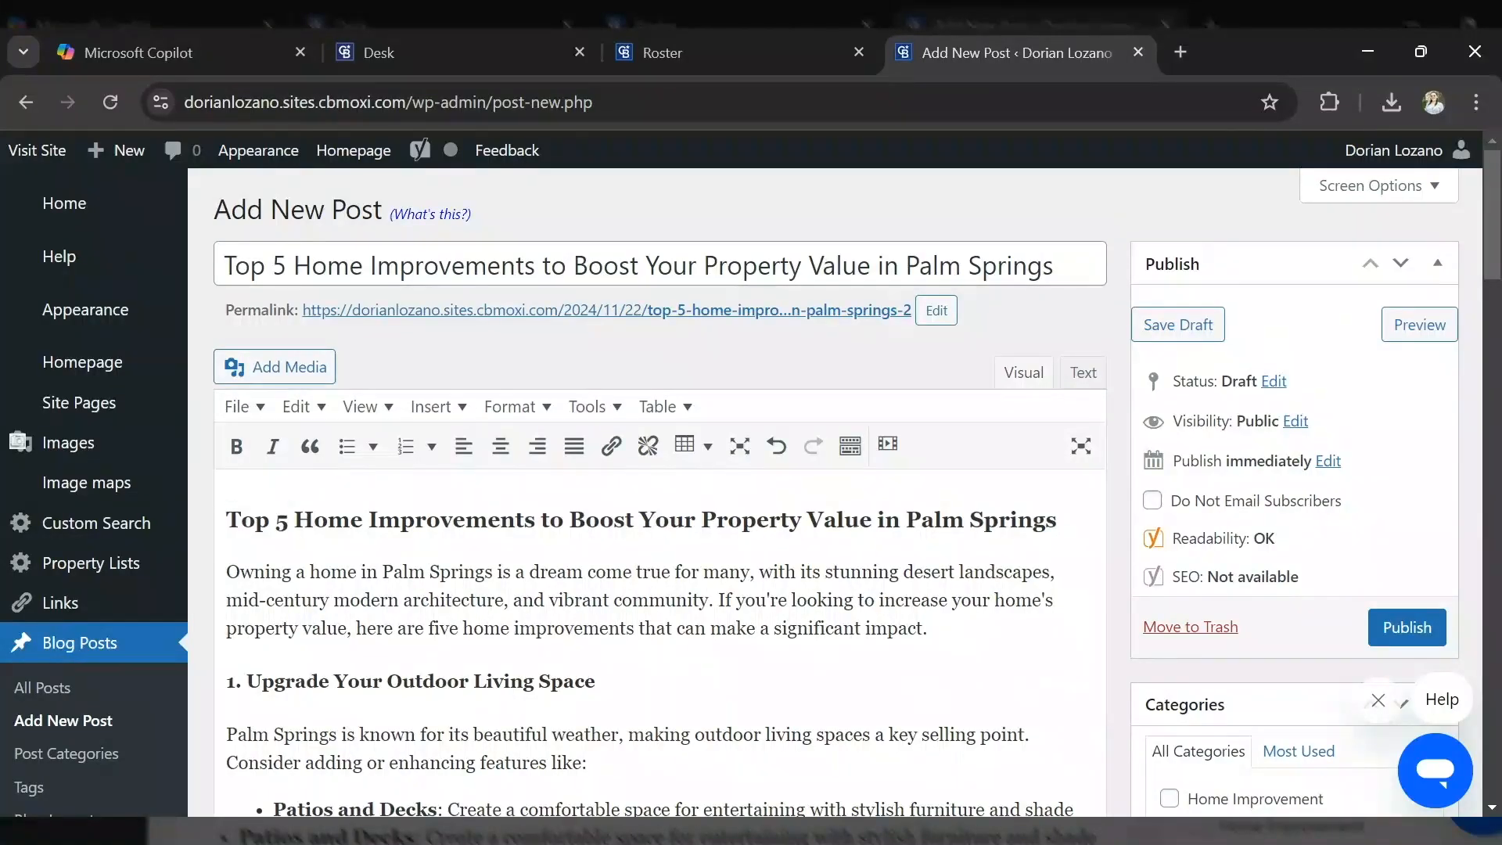
- Read through the whole pasted blog post, from the introduction to the closing note below the conclusion
scroll(751, 498, "down", 1)
scroll(751, 498, "up", 1)
scroll(657, 501, "down", 4)
scroll(657, 548, "down", 5)
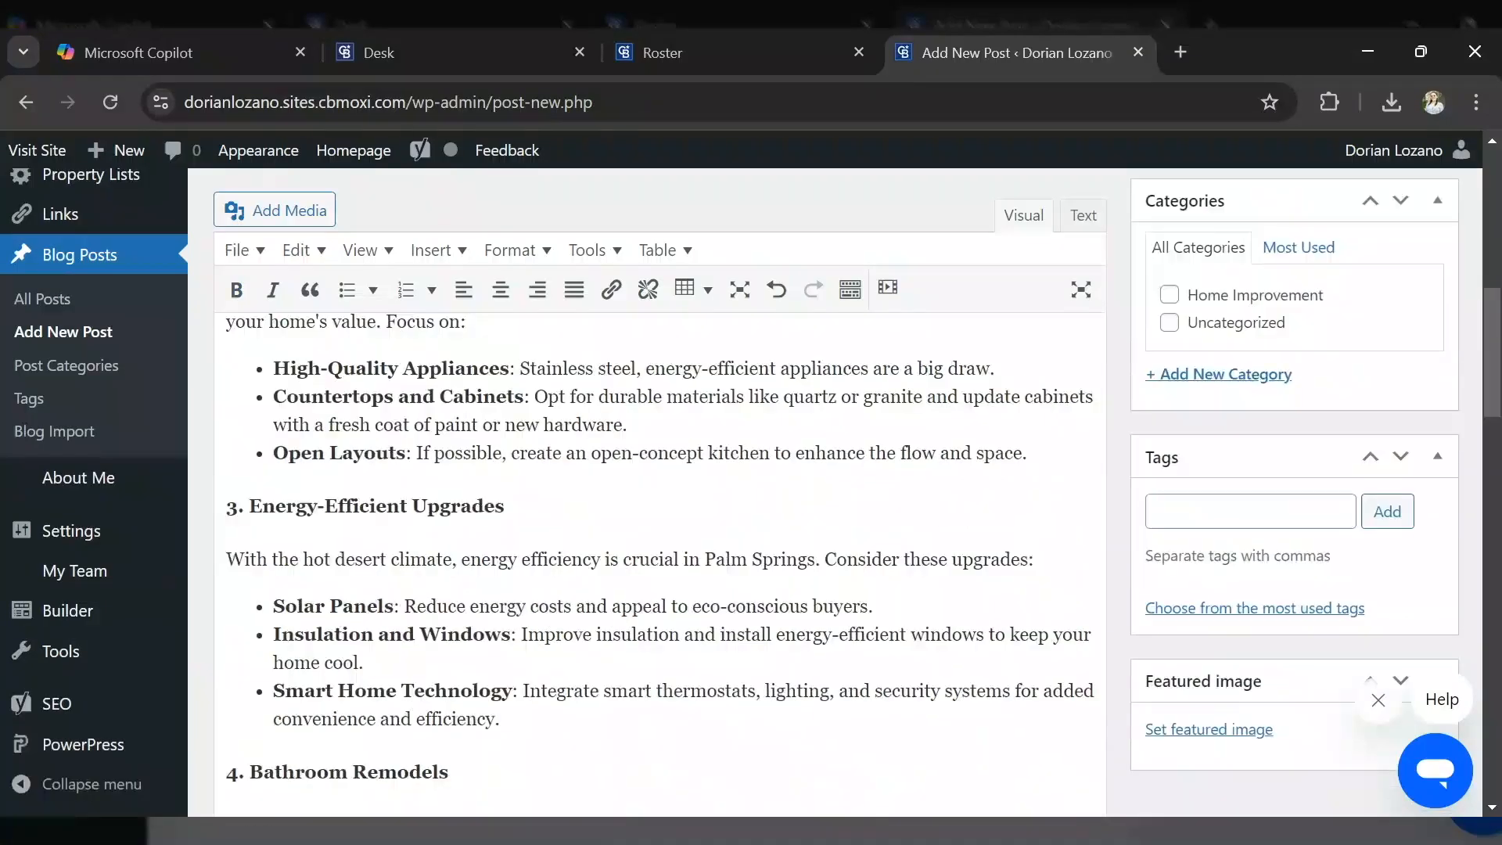
scroll(657, 547, "down", 4)
scroll(657, 548, "down", 5)
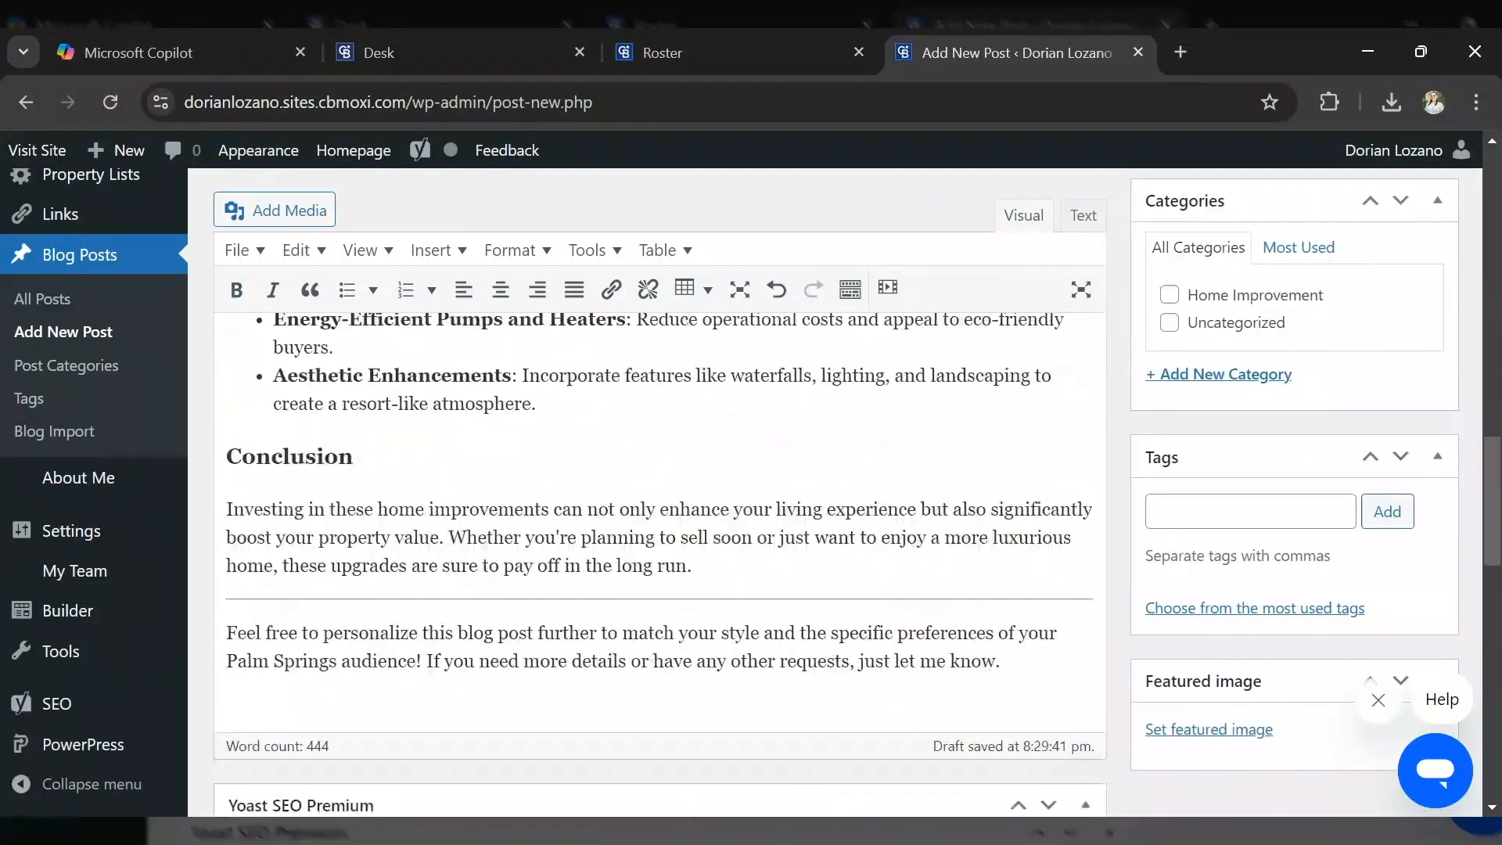
scroll(657, 547, "down", 2)
scroll(713, 665, "up", 2)
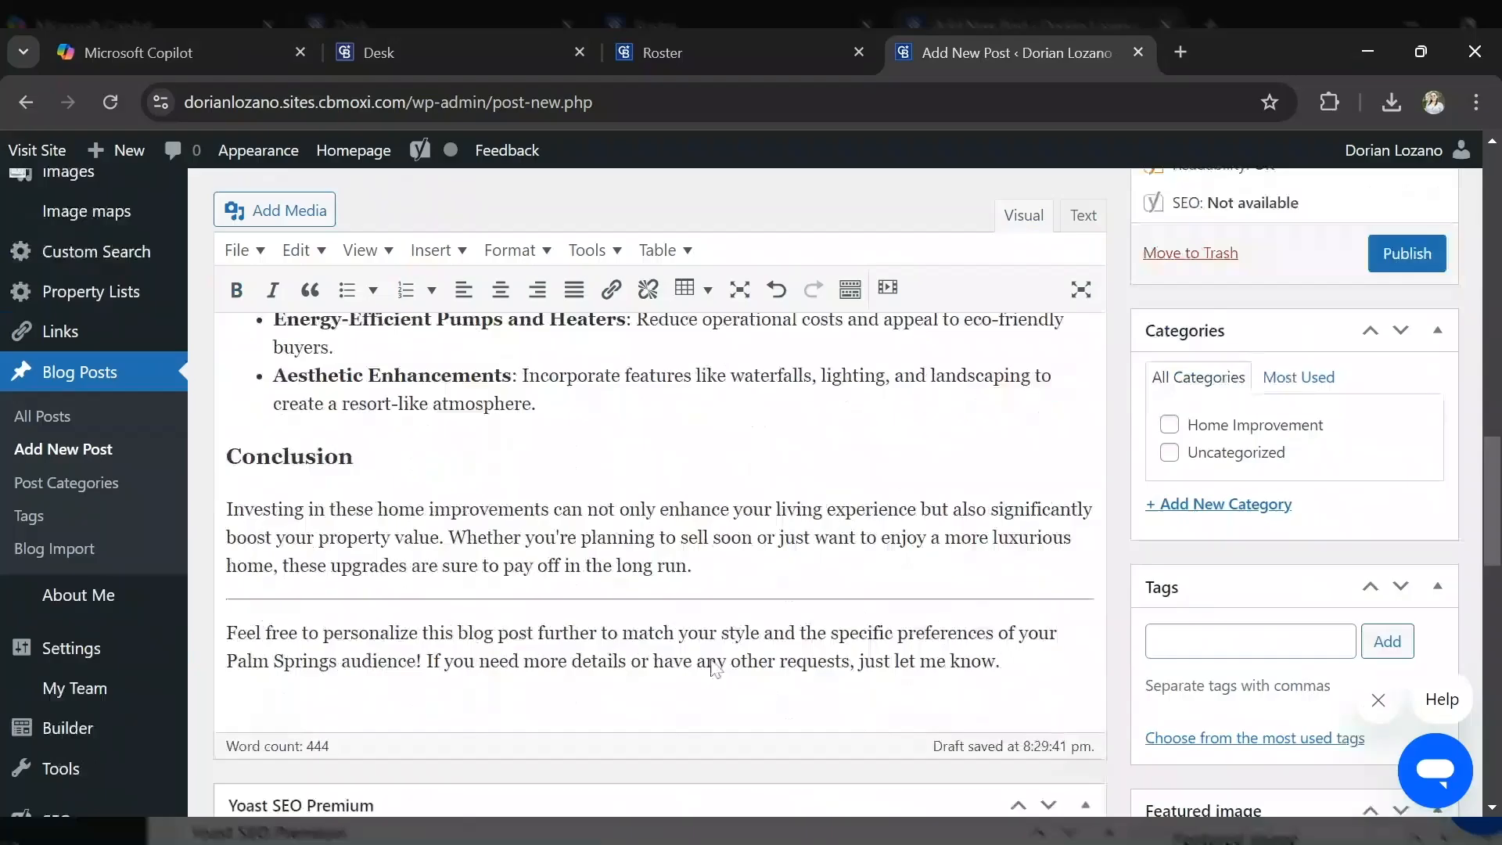
scroll(713, 664, "up", 2)
scroll(657, 548, "up", 3)
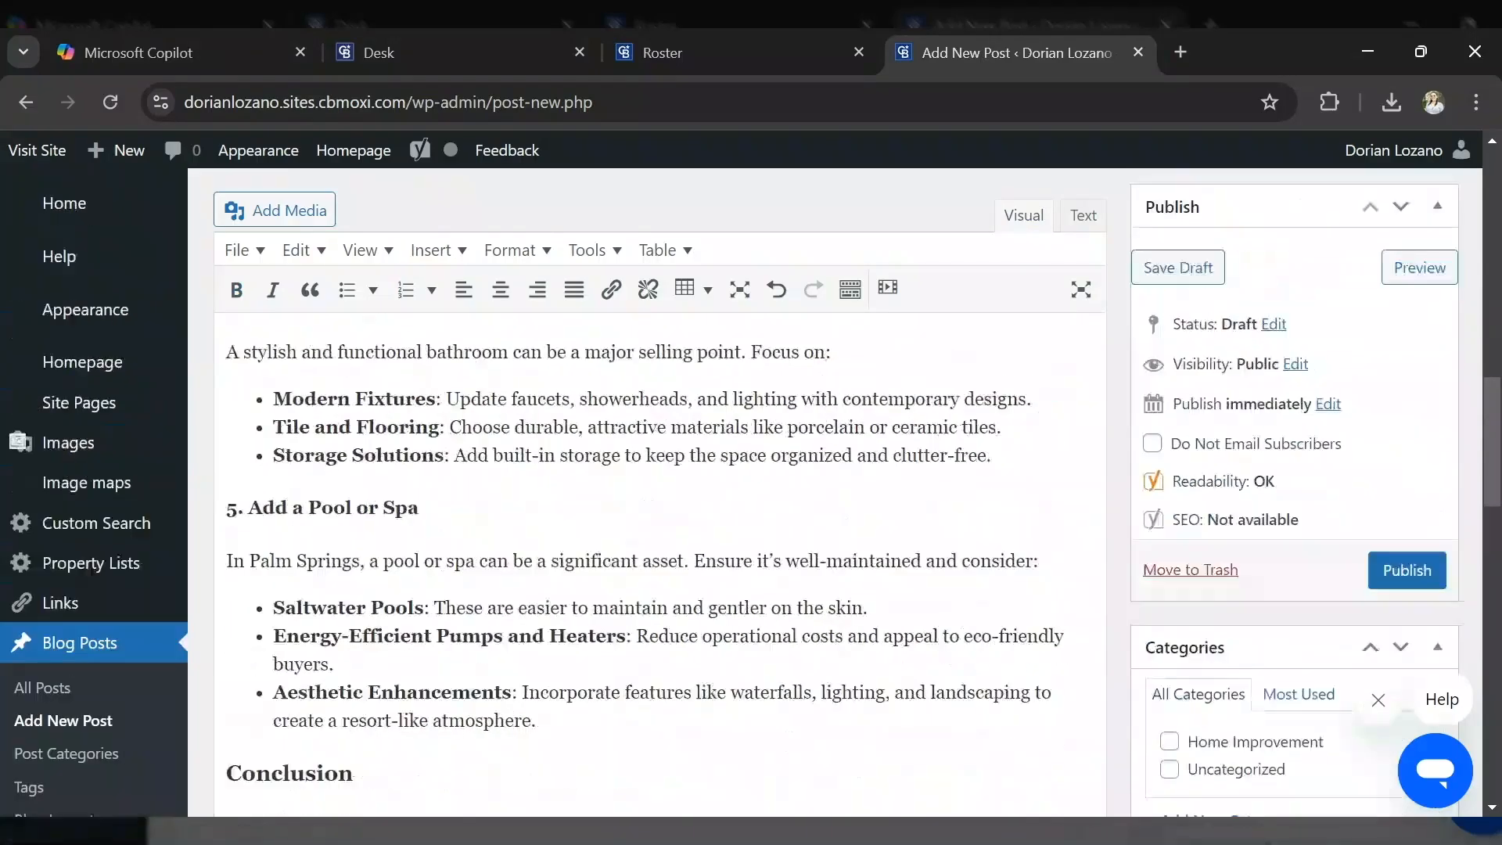
scroll(657, 548, "up", 2)
scroll(657, 548, "up", 6)
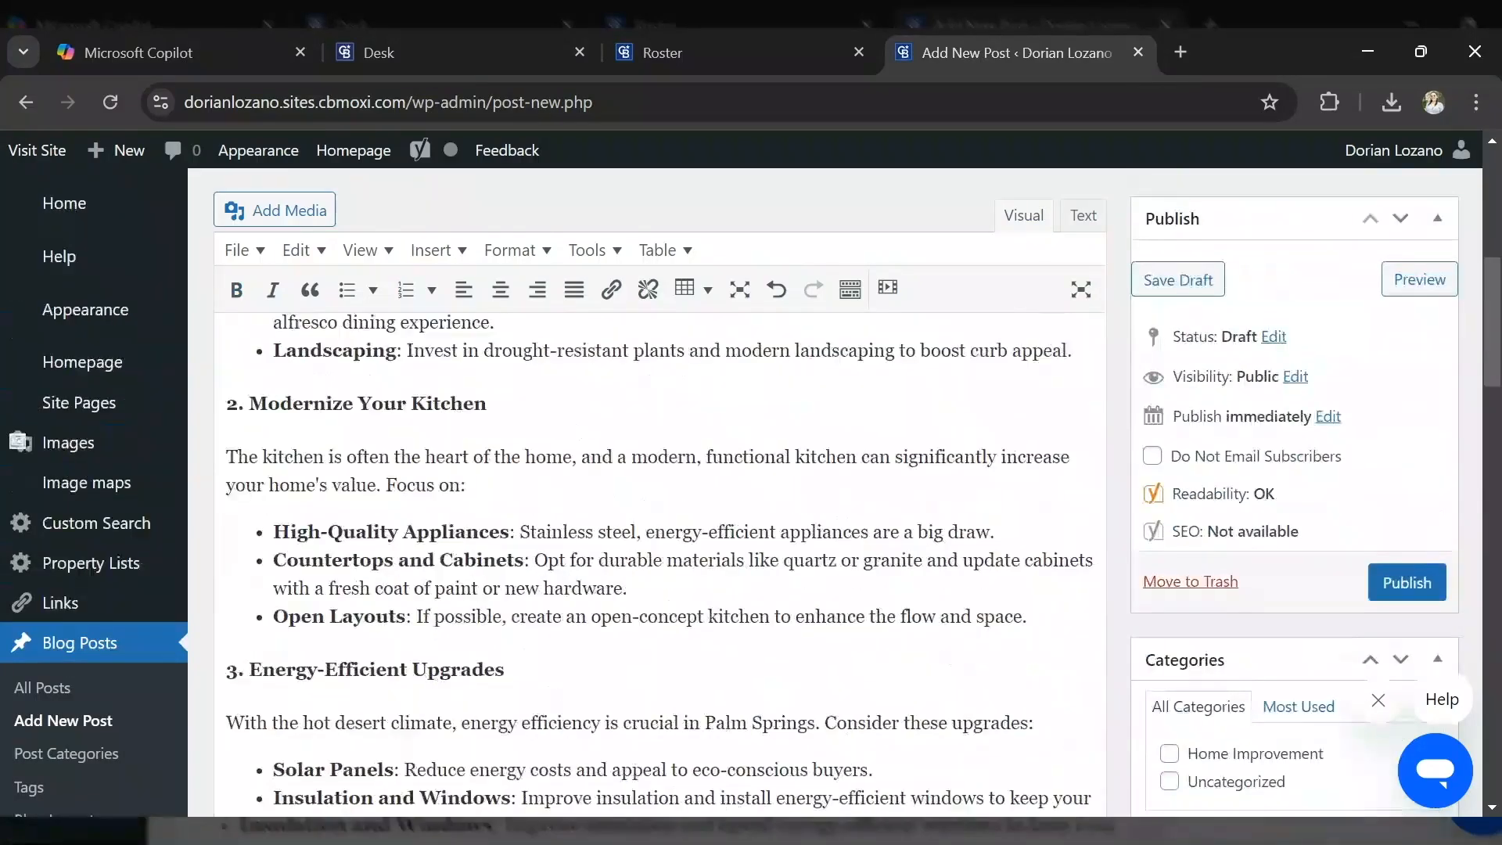
scroll(476, 572, "up", 10)
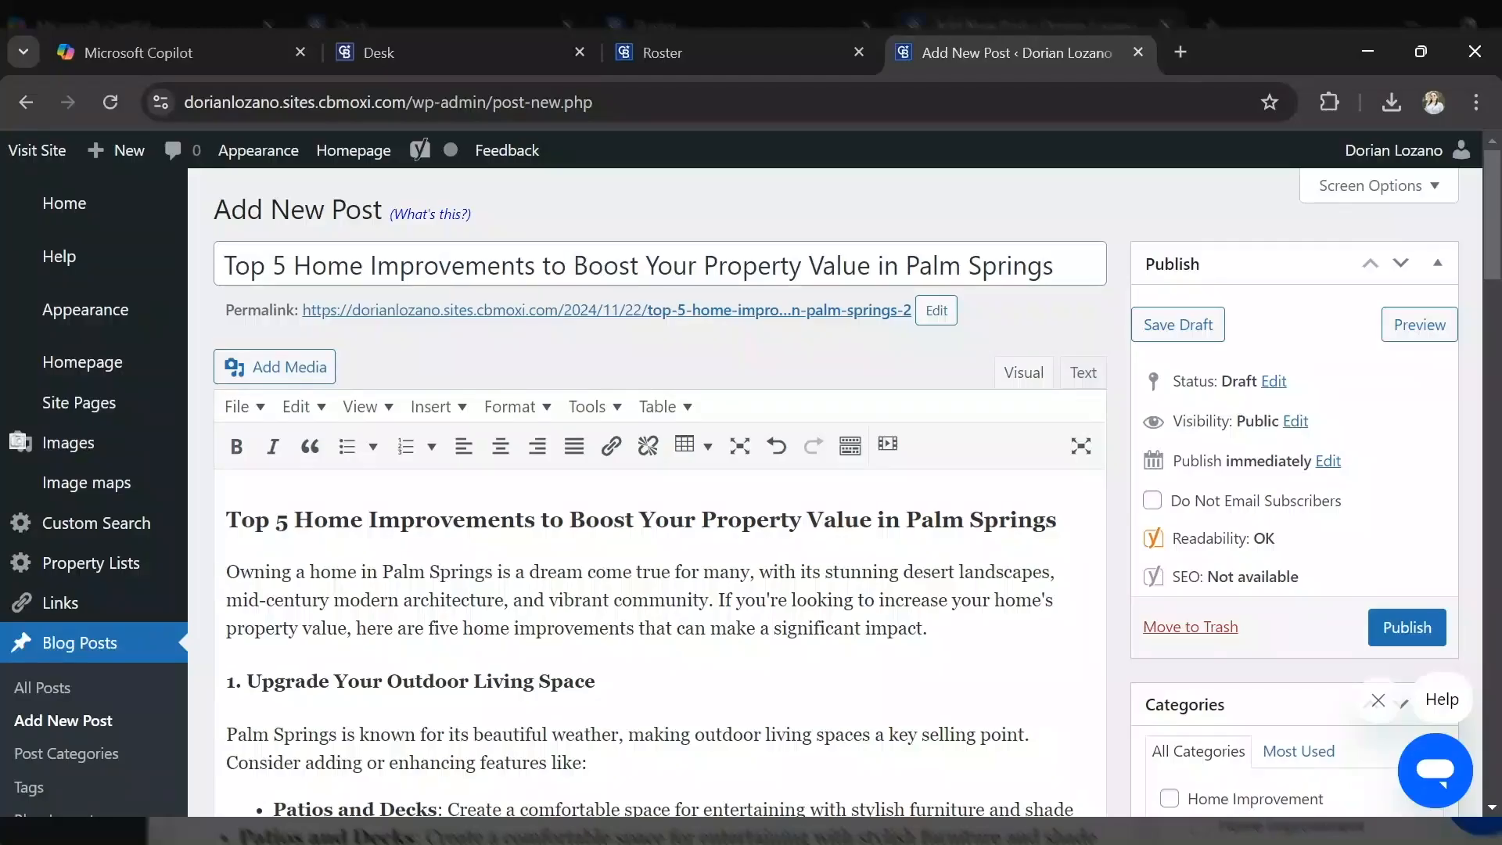
- Open unsplash.com in a new browser tab and search its photos for "palm springs home improvement"
left_click(1181, 55)
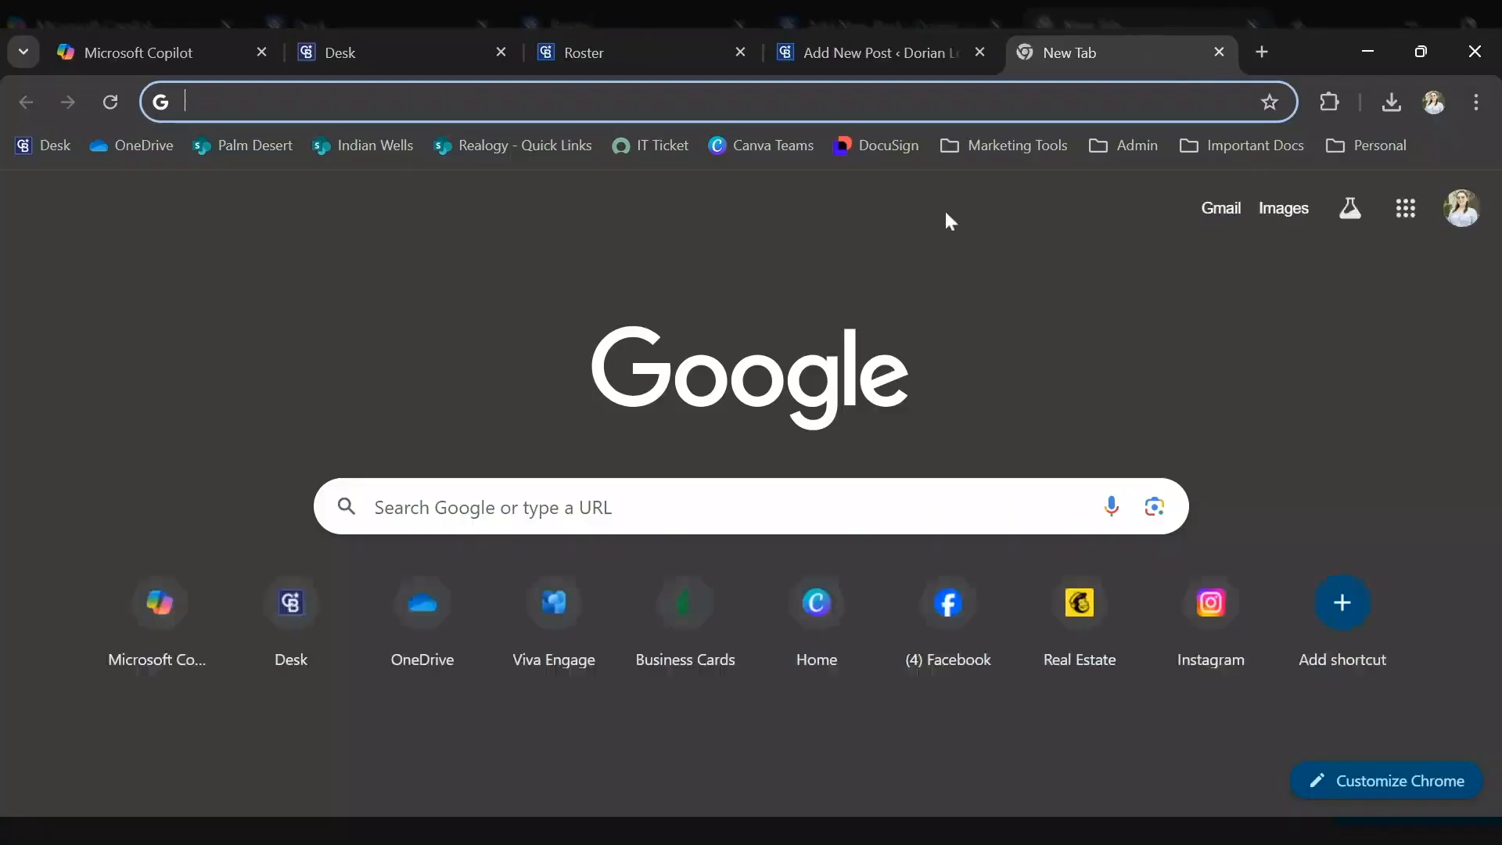
type("unsplash.com")
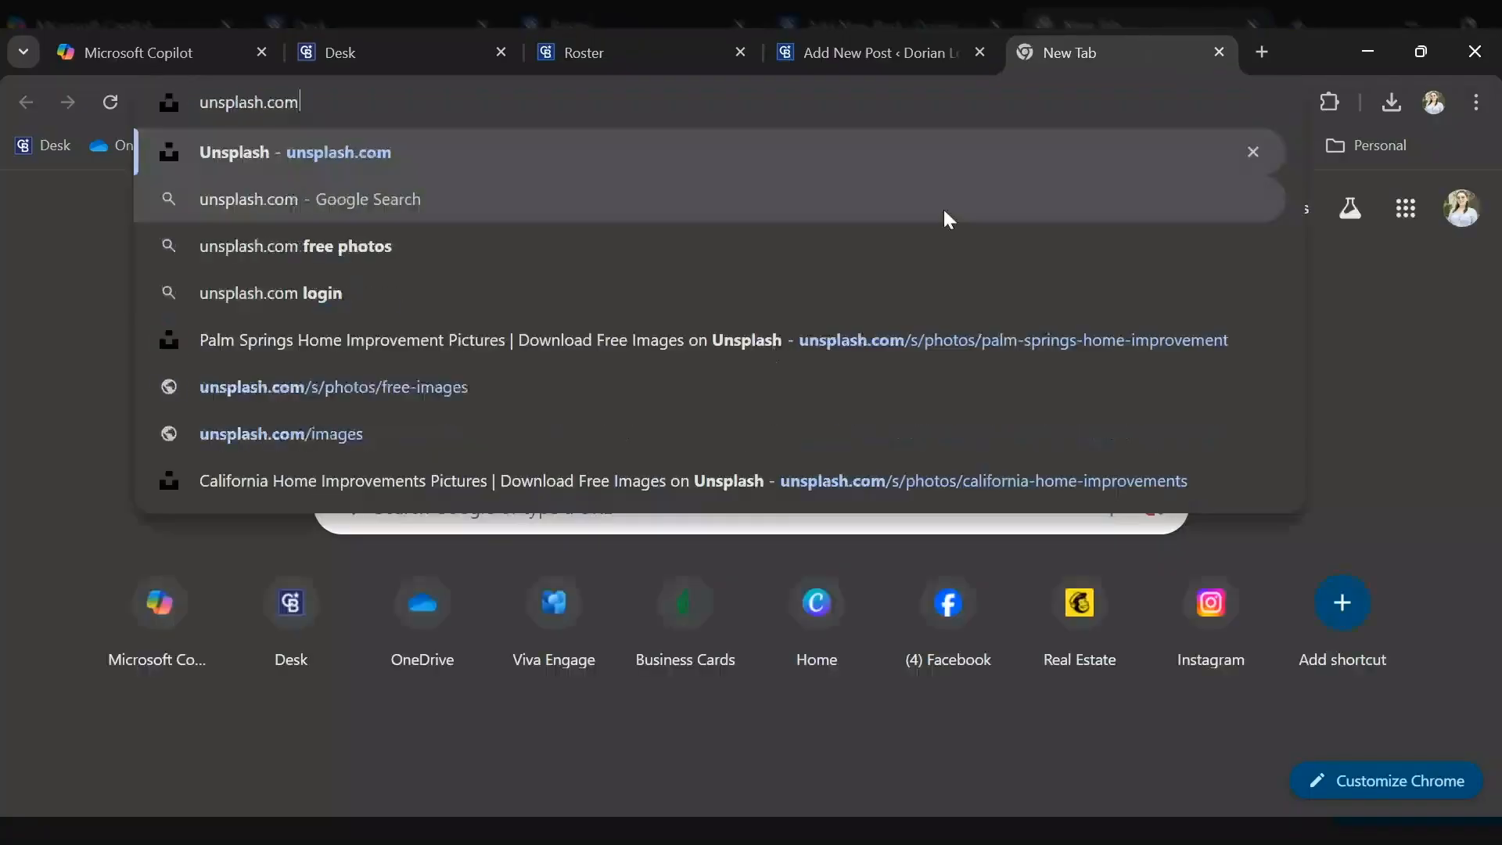
key("Return")
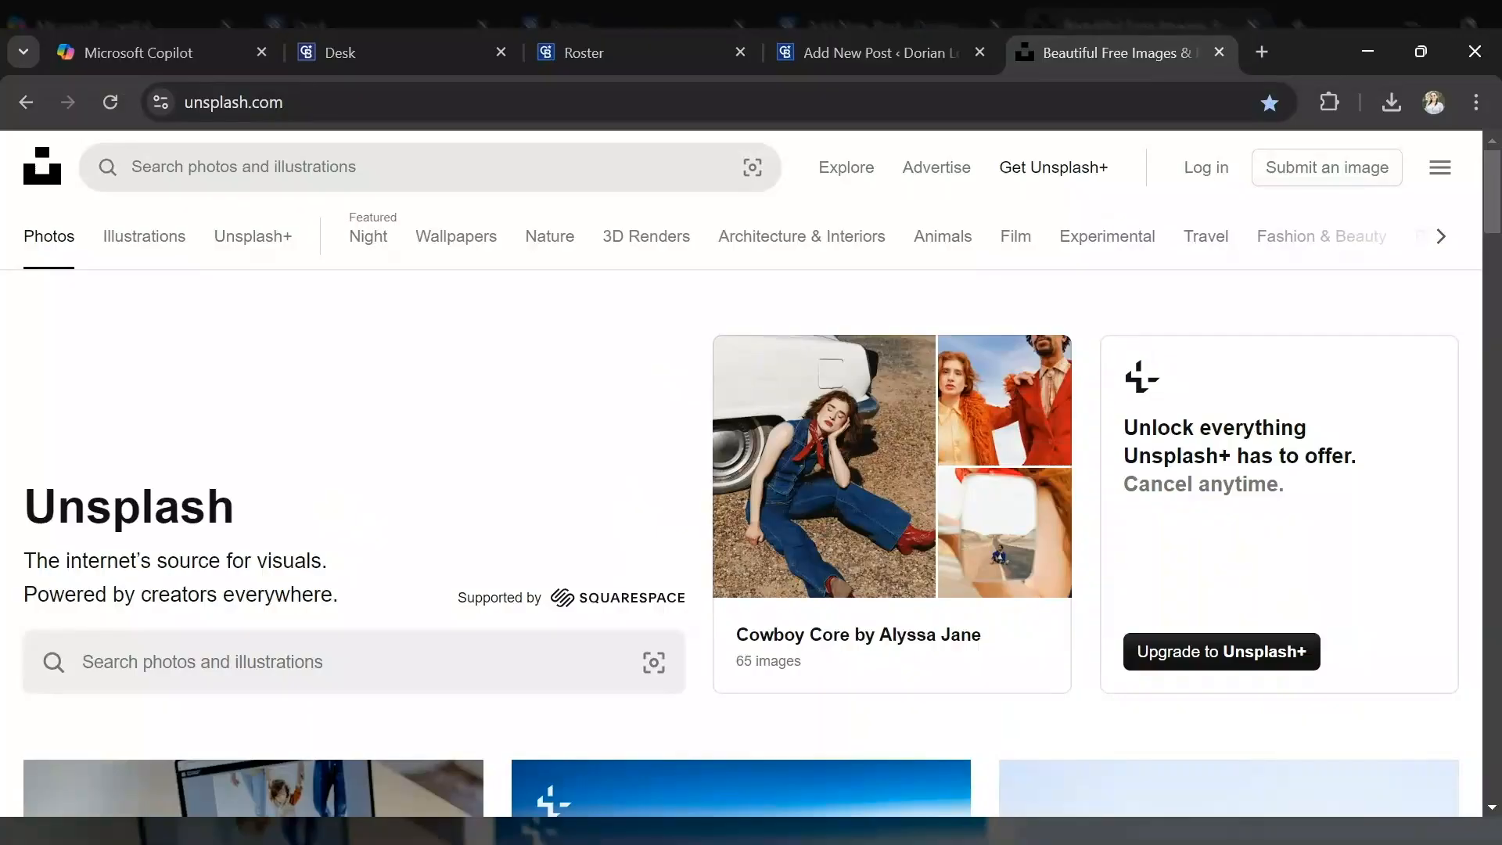
left_click(430, 166)
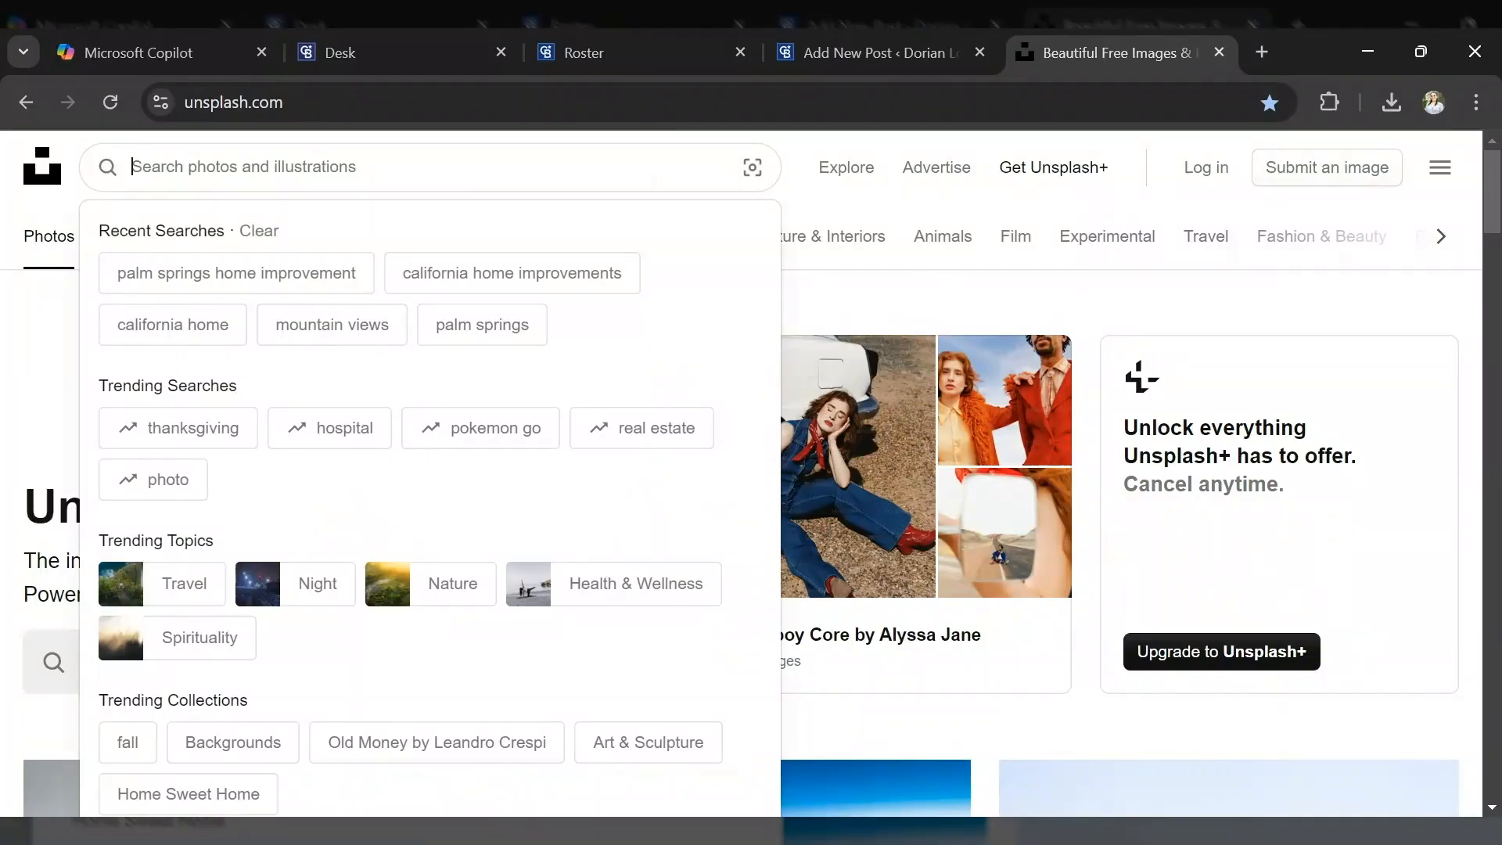
type("palm ")
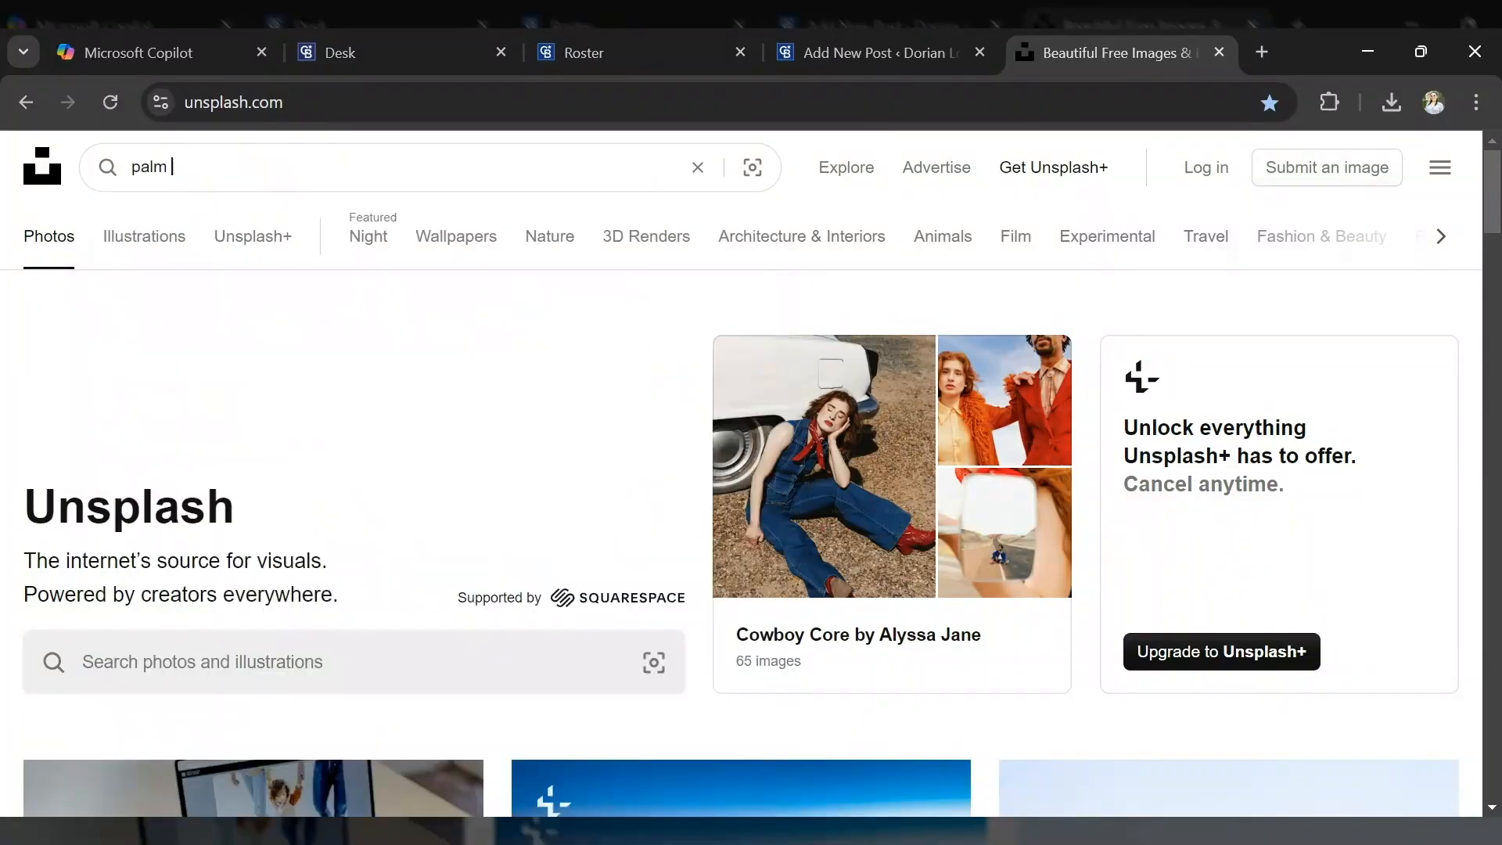
type("springs ")
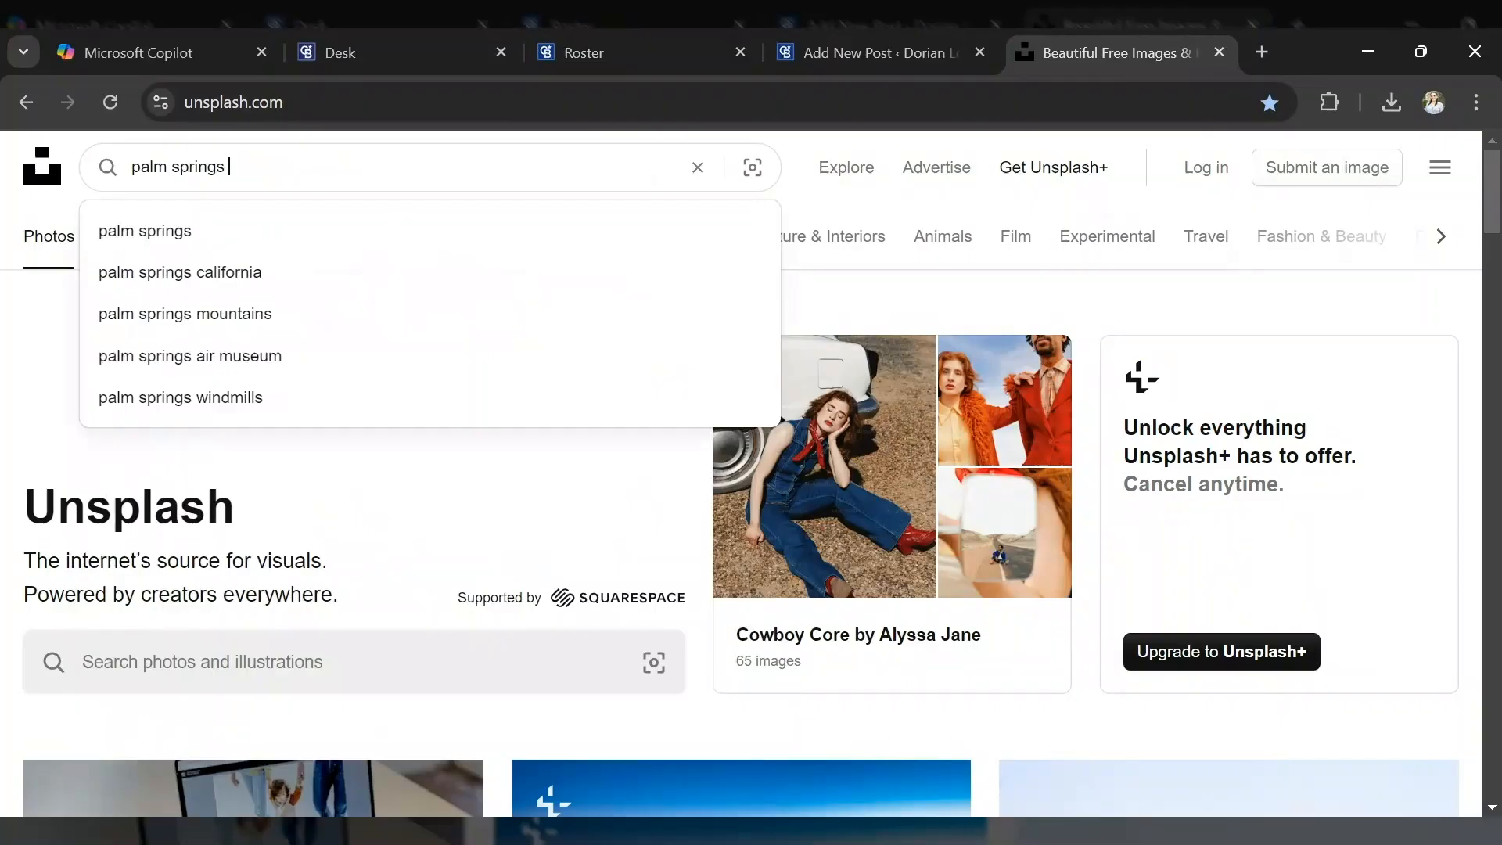
type("home improv")
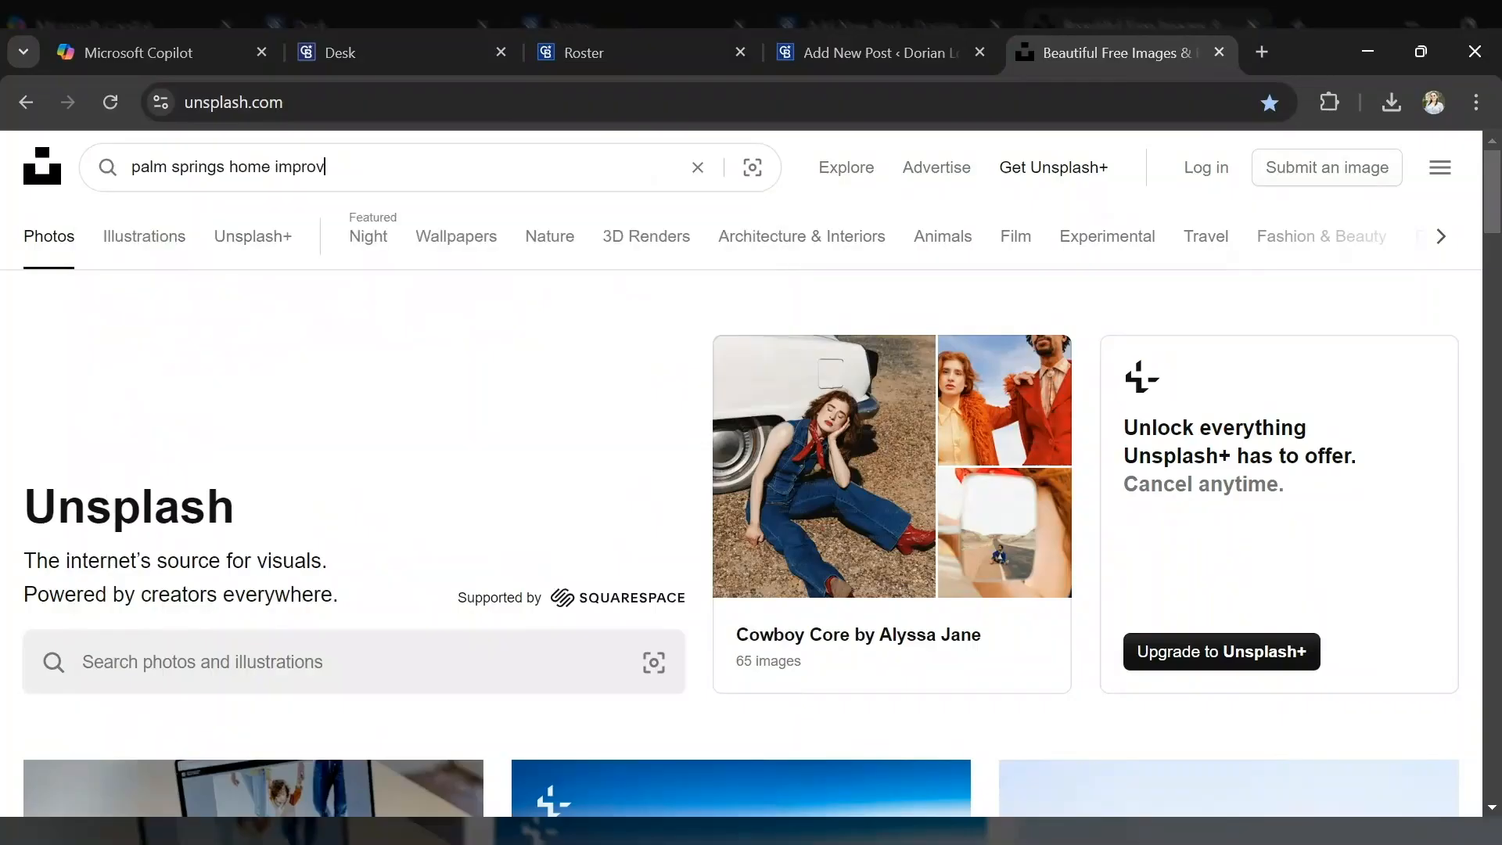
type("ement")
key("Return")
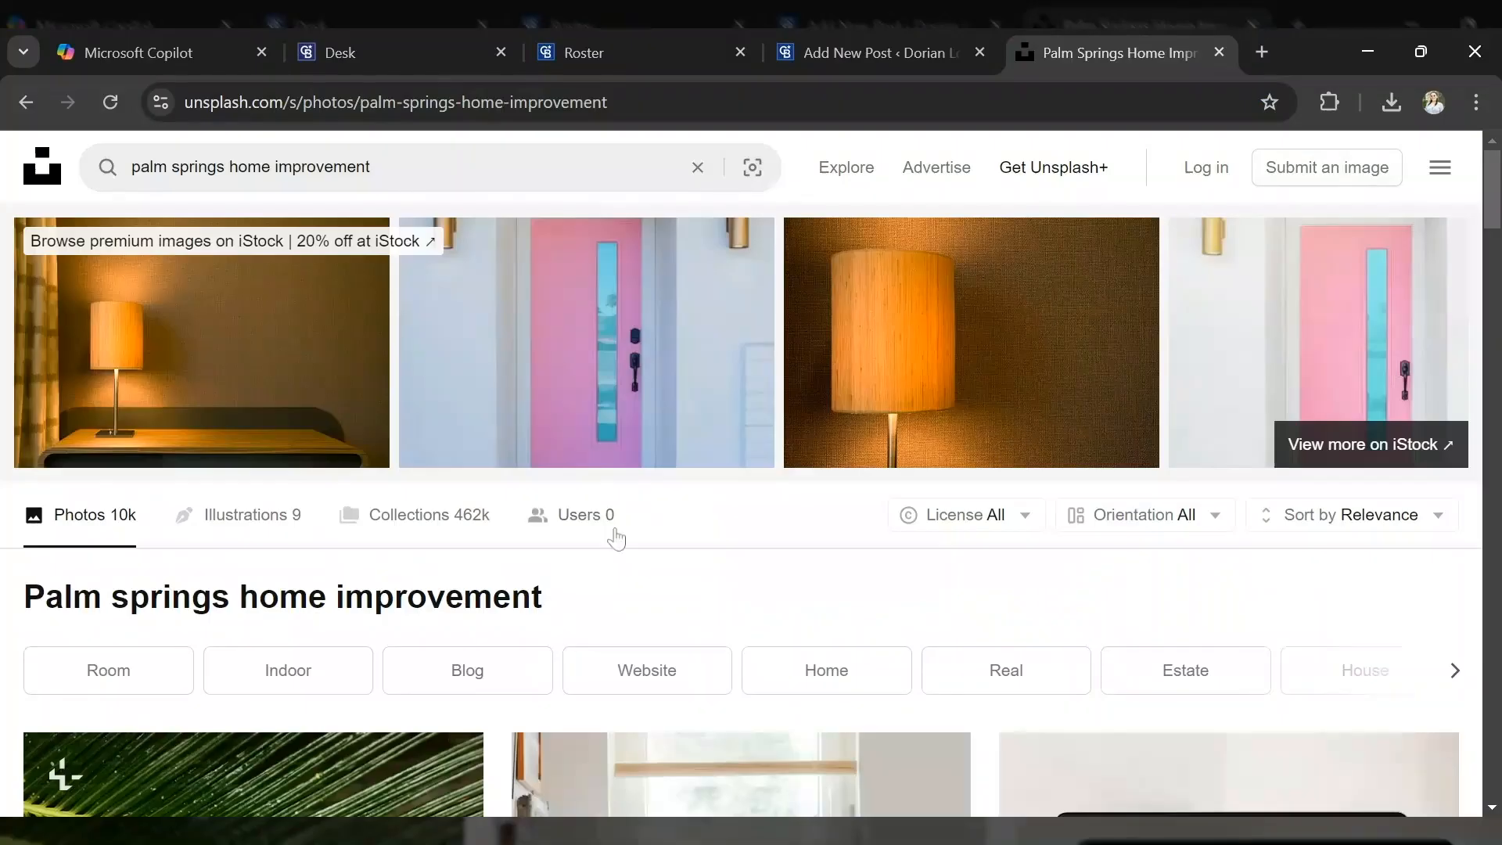
- Browse the photo results and download the living-room picture with the grey sofa, wooden chair and hanging plant
scroll(649, 524, "down", 3)
scroll(682, 506, "down", 3)
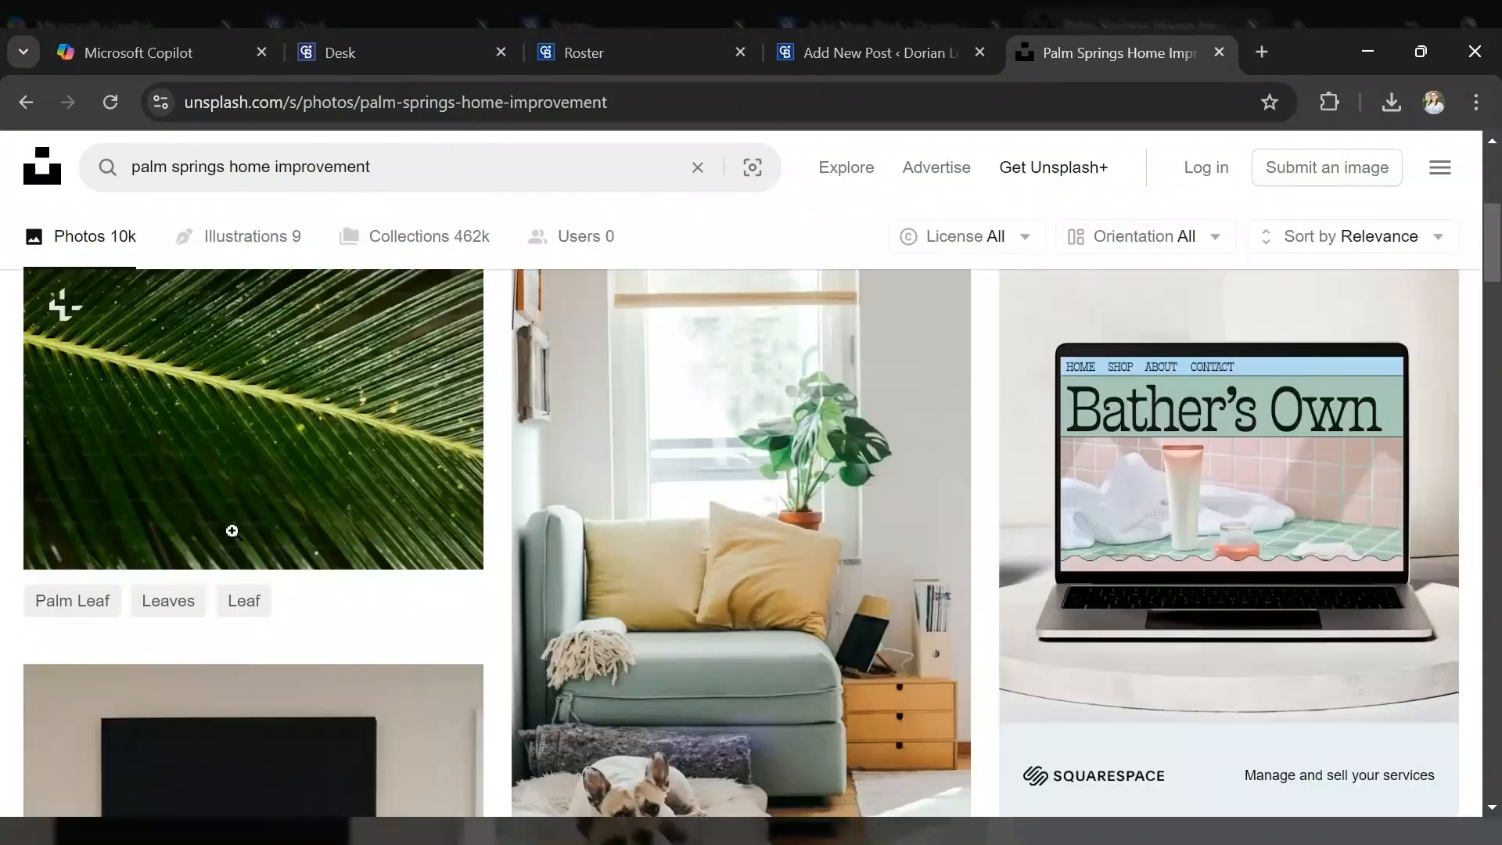
mouse_move(623, 502)
scroll(799, 535, "down", 3)
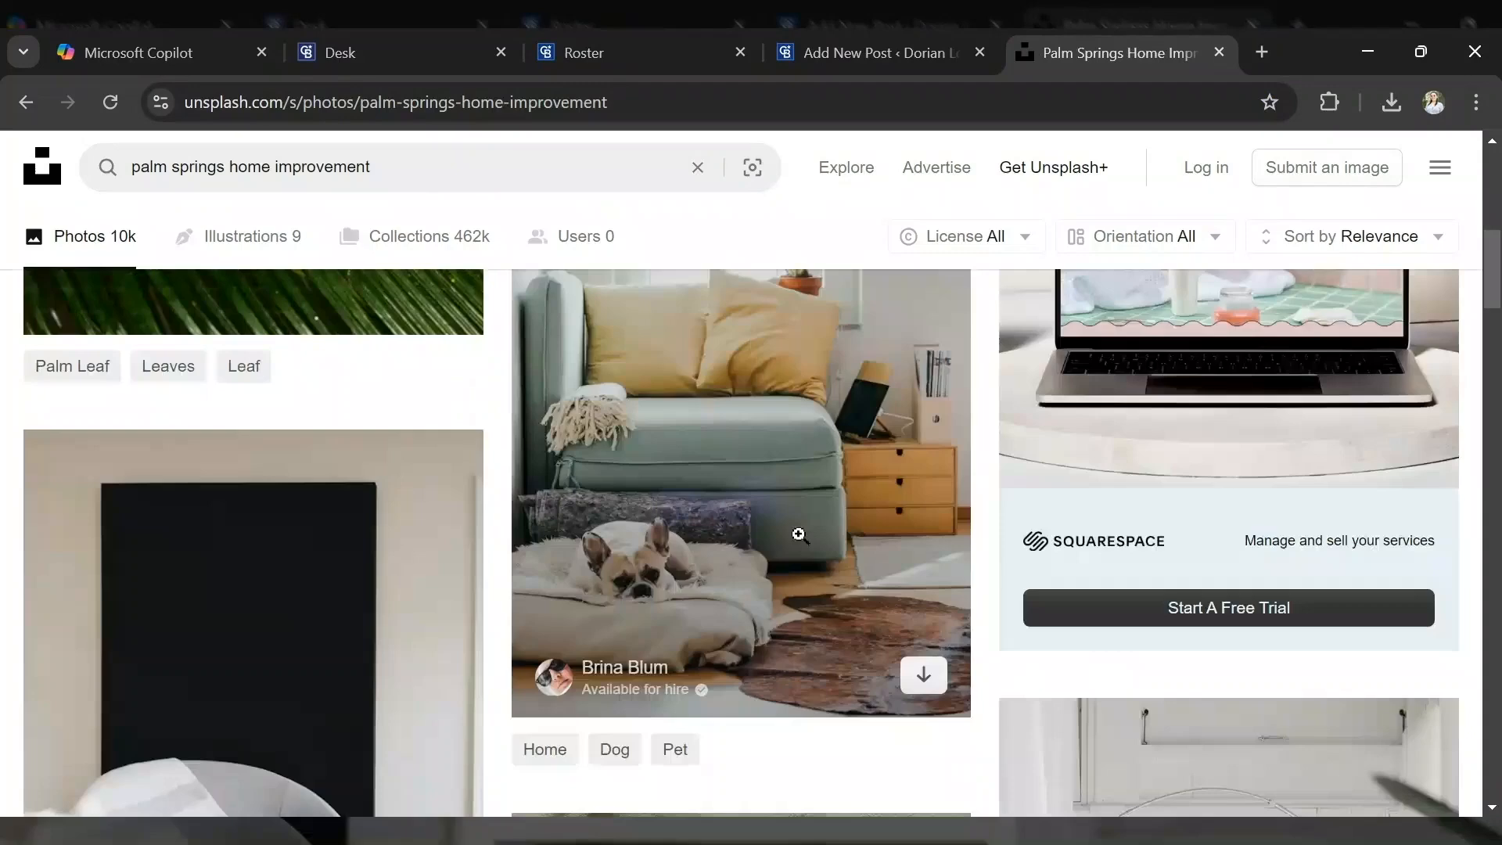
scroll(798, 535, "down", 3)
scroll(798, 535, "down", 3)
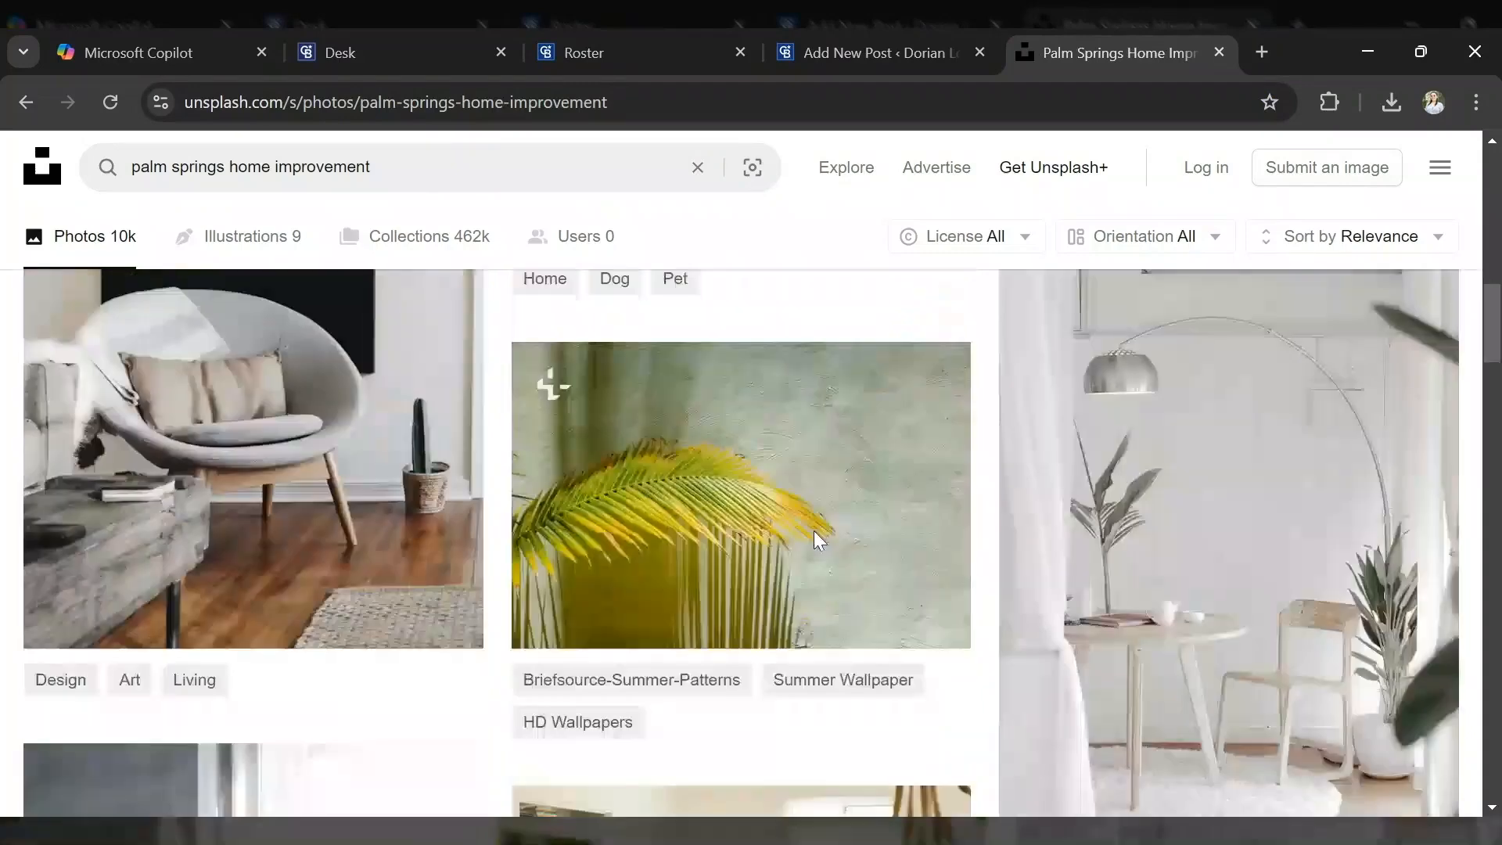
scroll(814, 530, "down", 3)
scroll(814, 532, "down", 2)
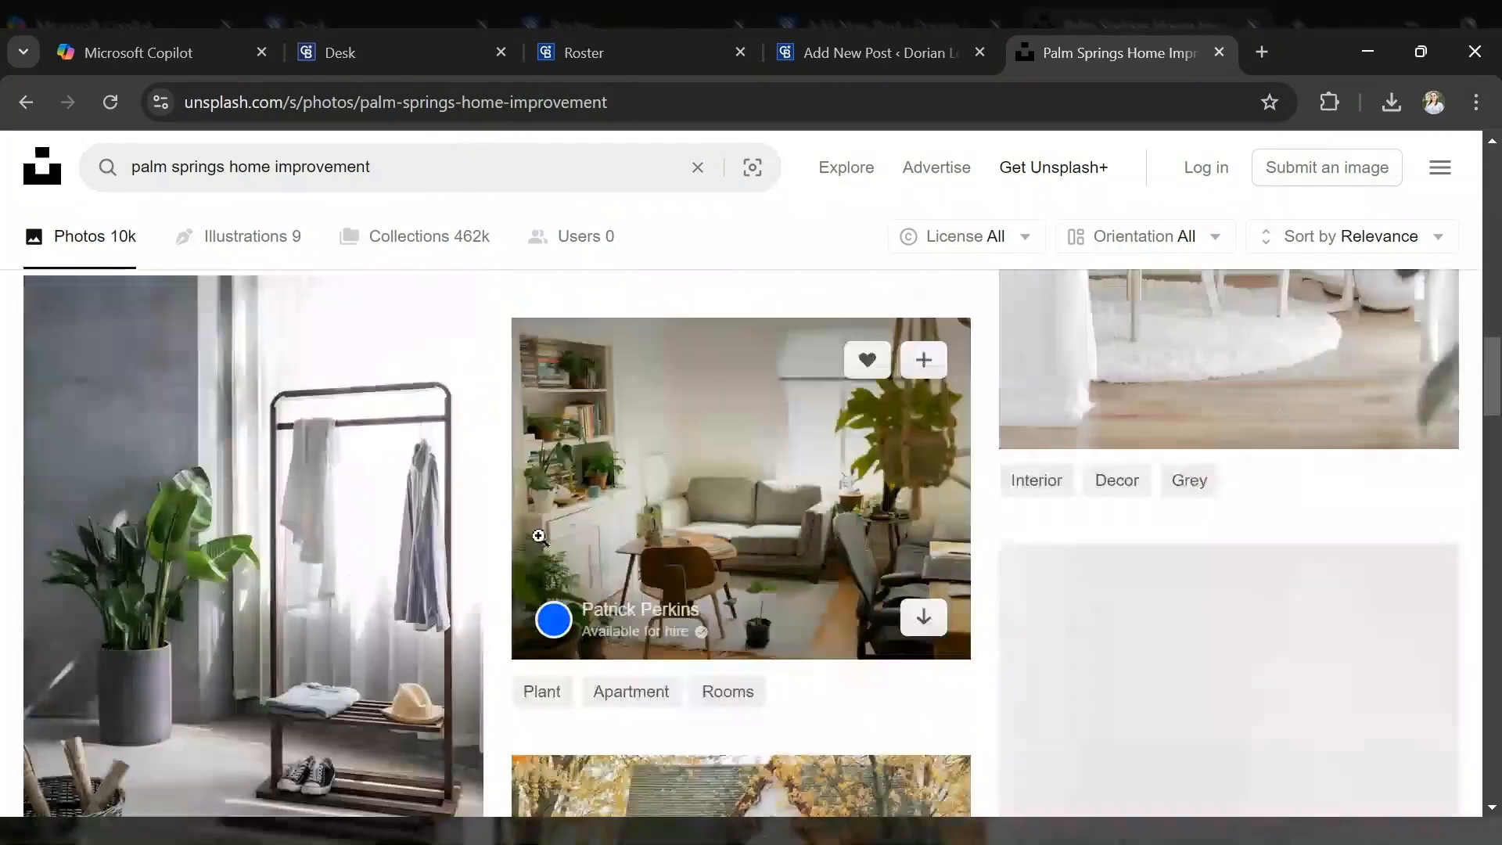
left_click(924, 619)
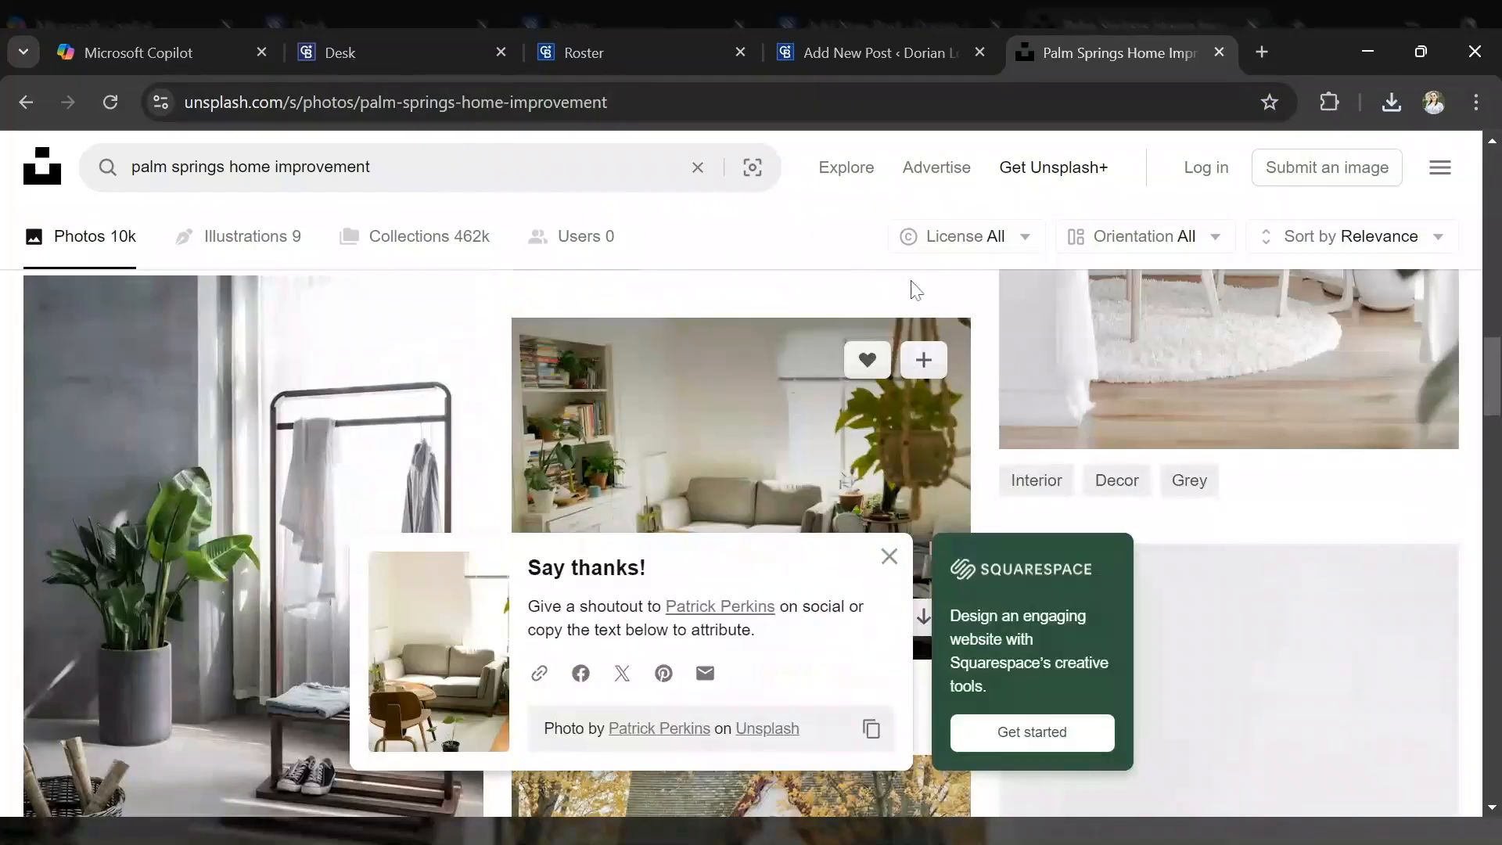
- Return to the new blog post, upload the downloaded living-room photo and insert it above the heading in the body
left_click(851, 66, "ctrl")
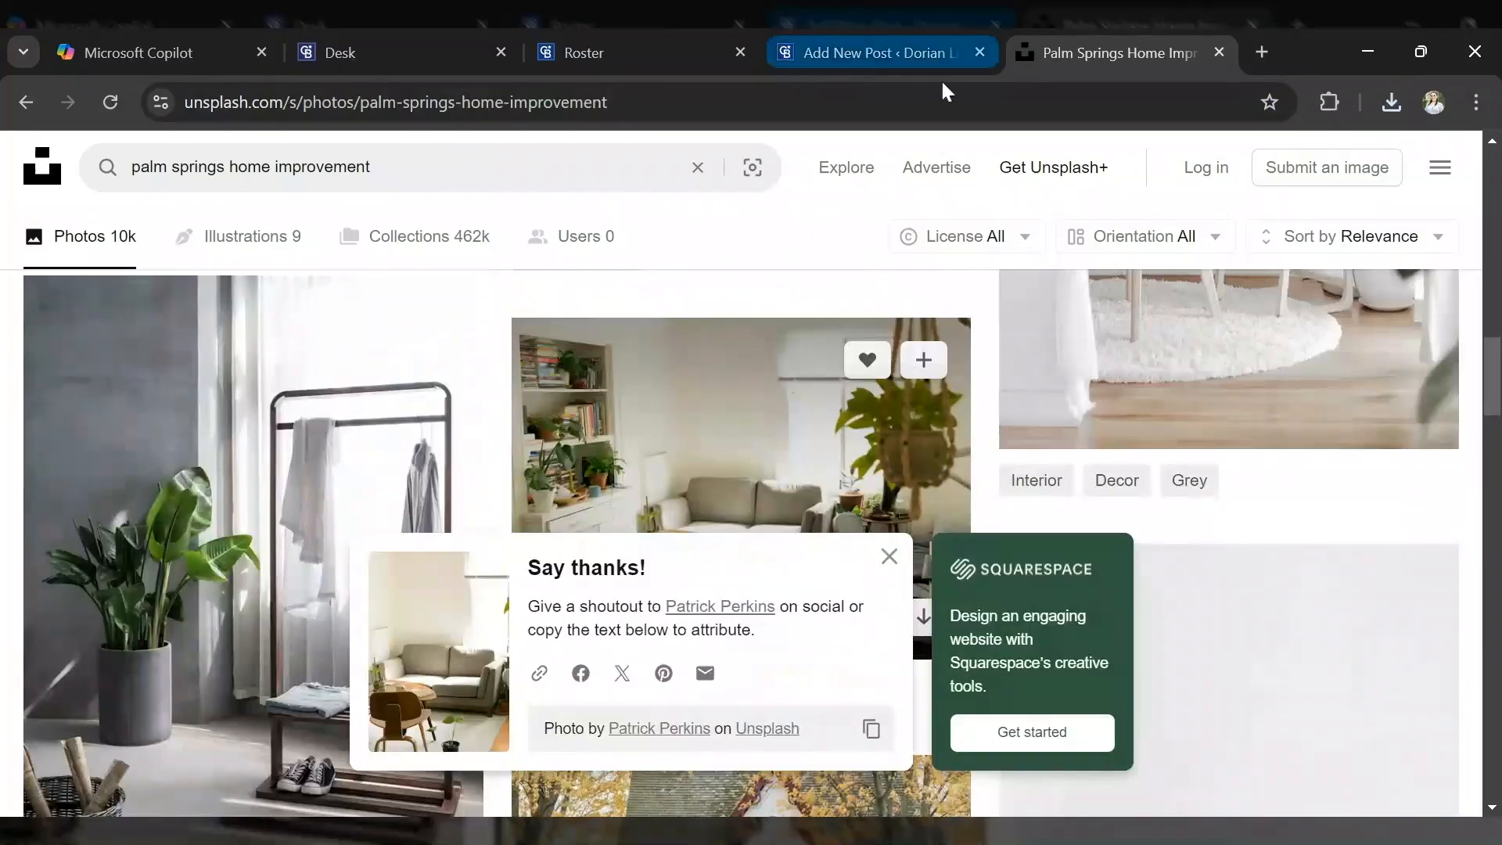
left_click(876, 55)
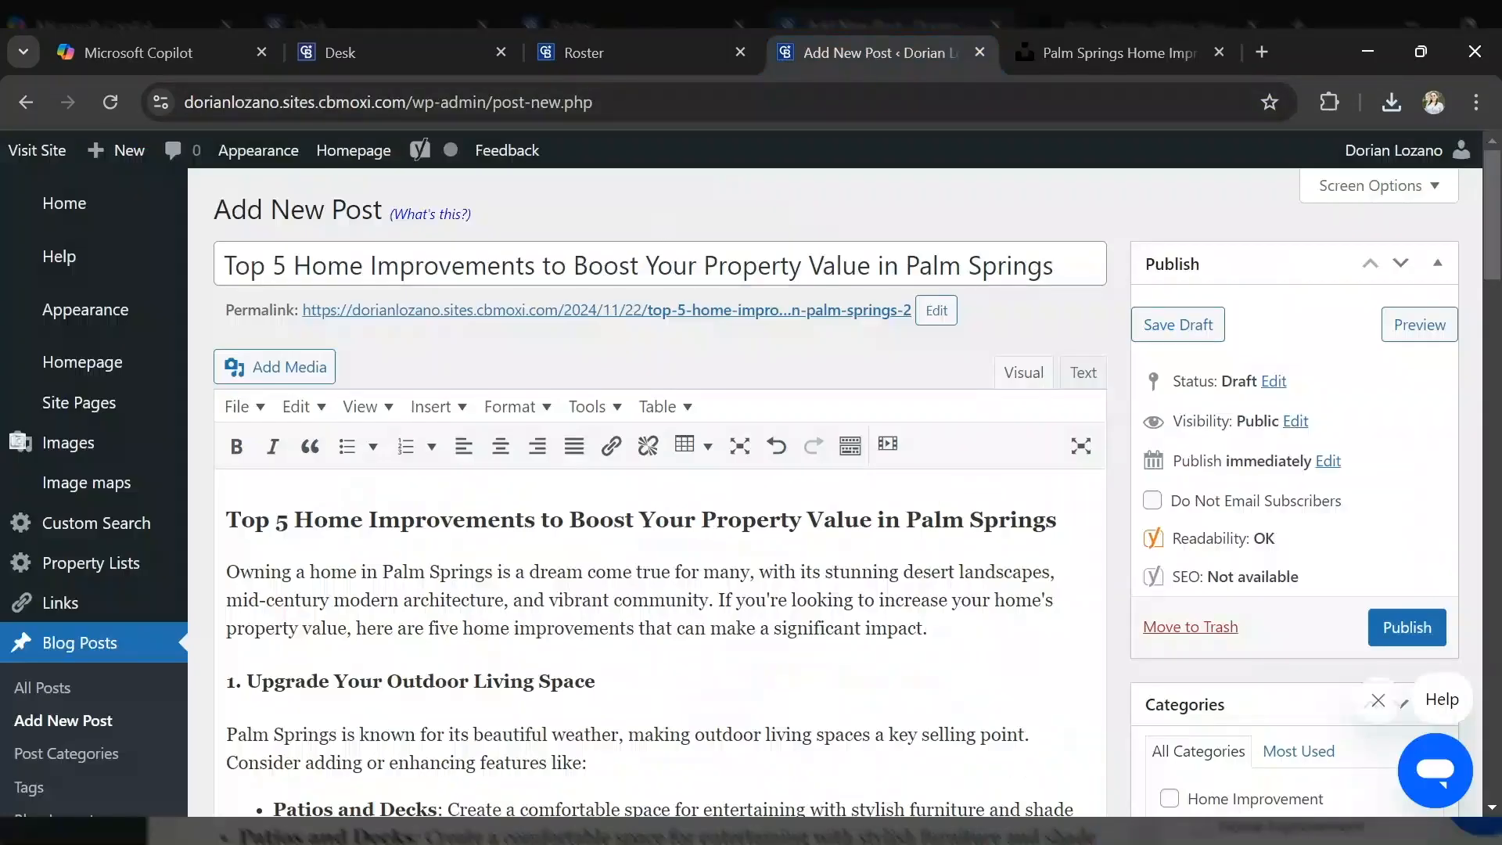
left_click(298, 374)
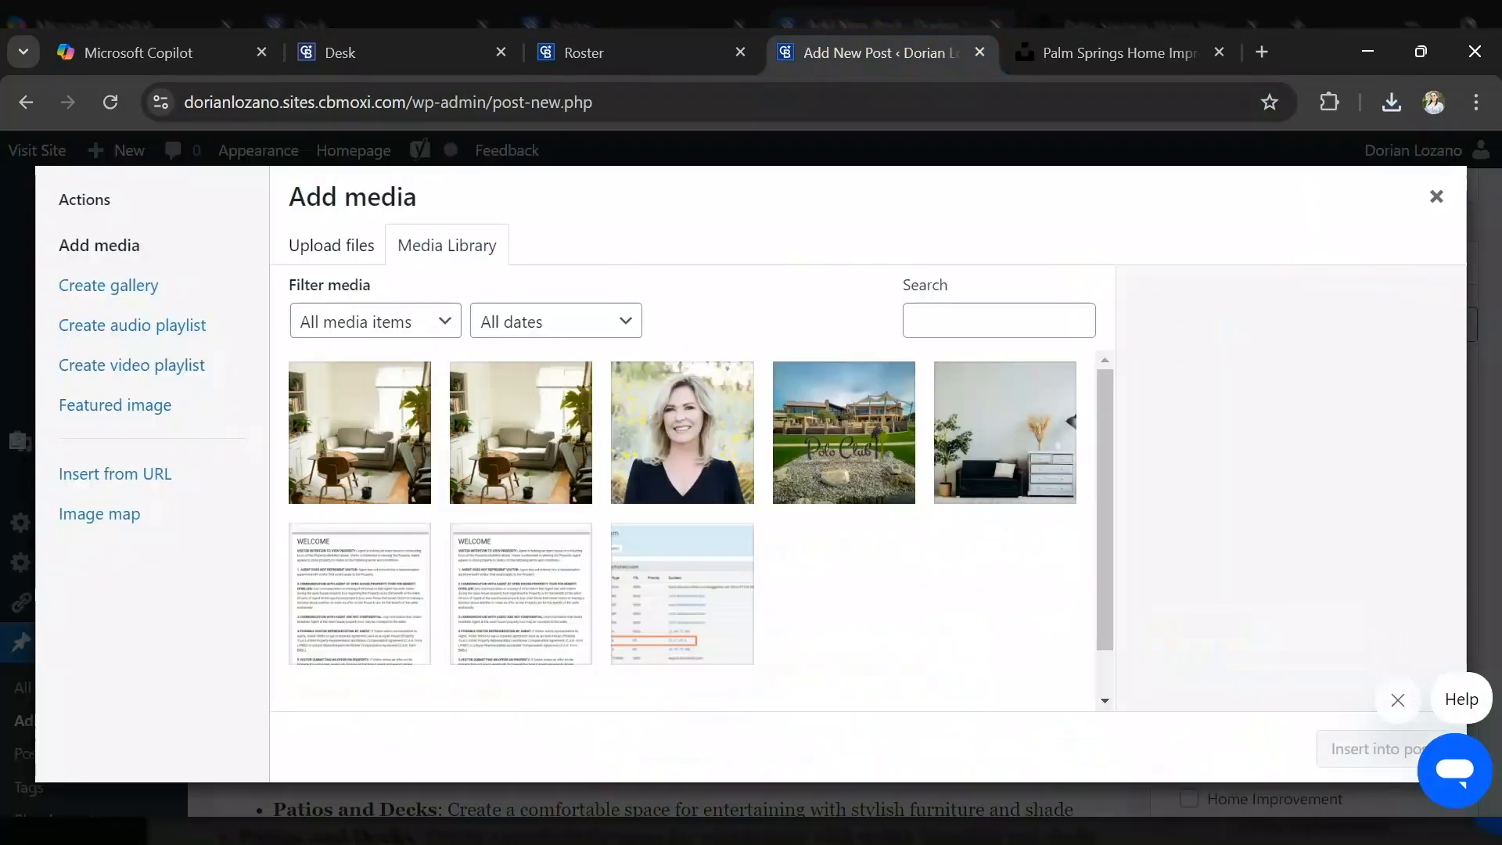
left_click(341, 260)
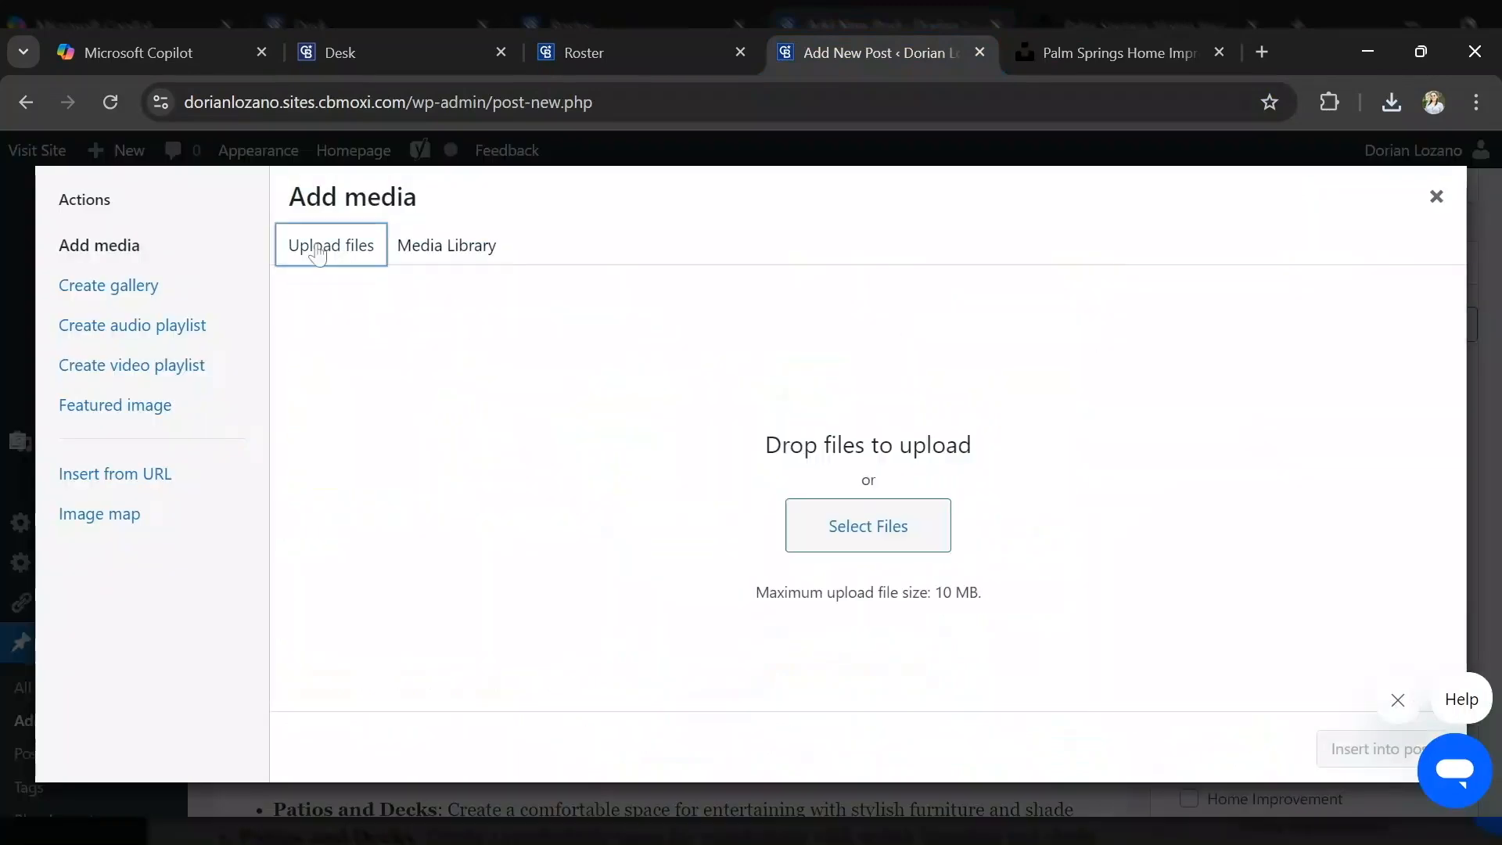
left_click(857, 536)
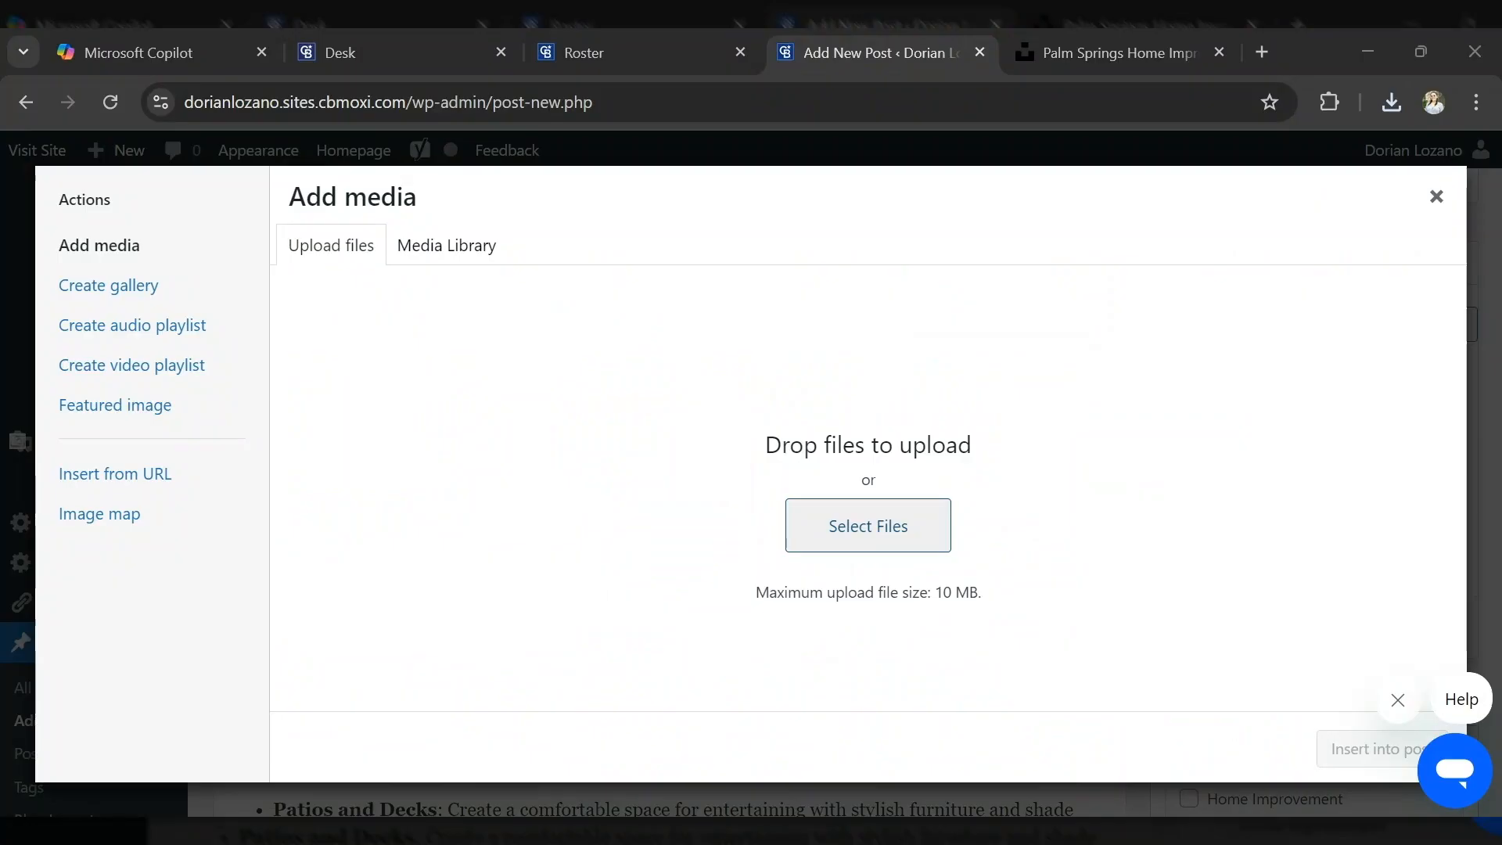
left_click(956, 648)
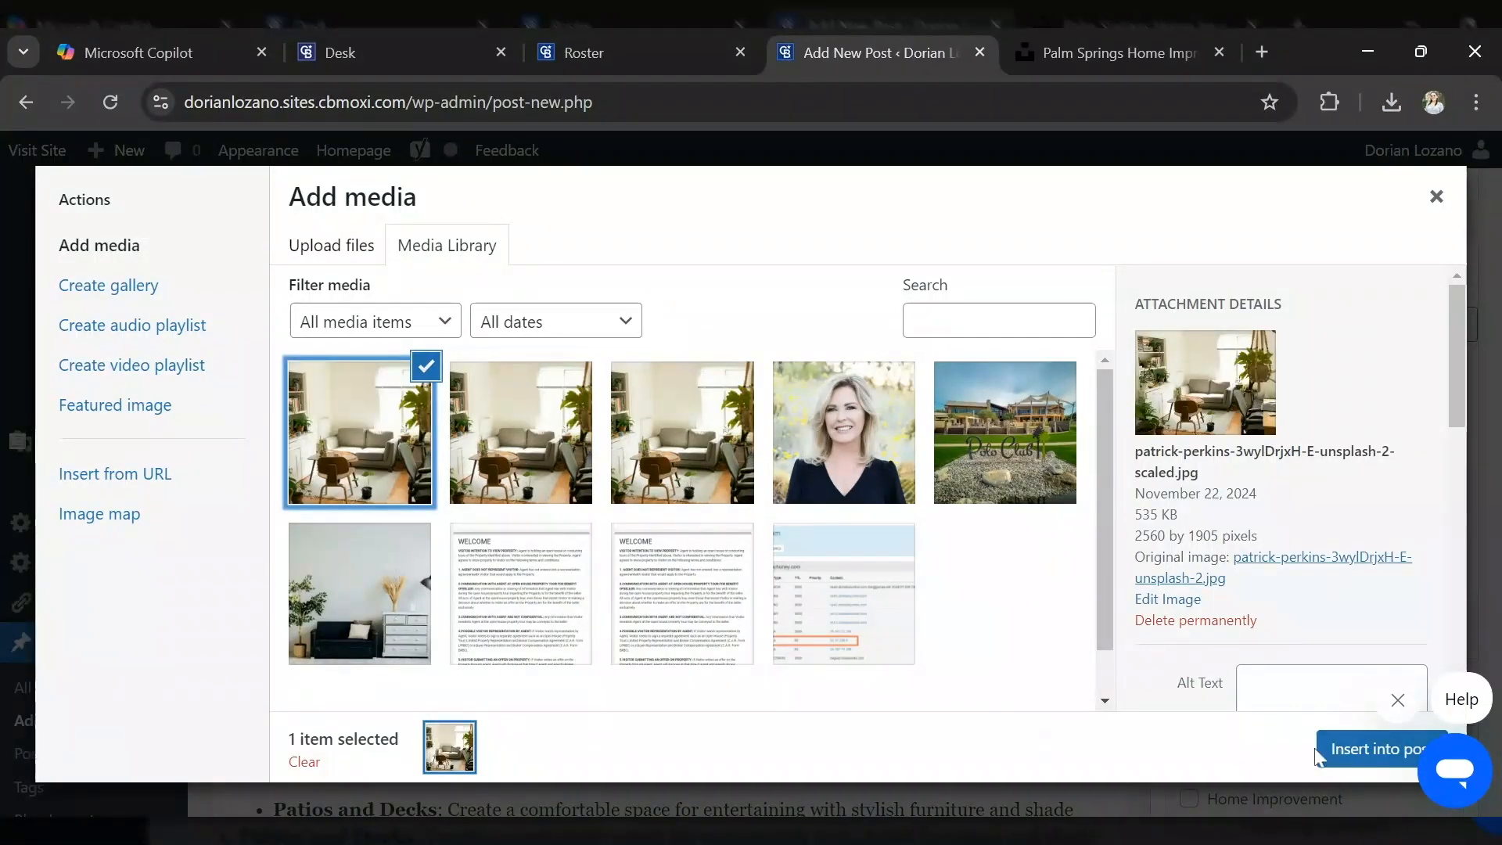
left_click(1345, 752)
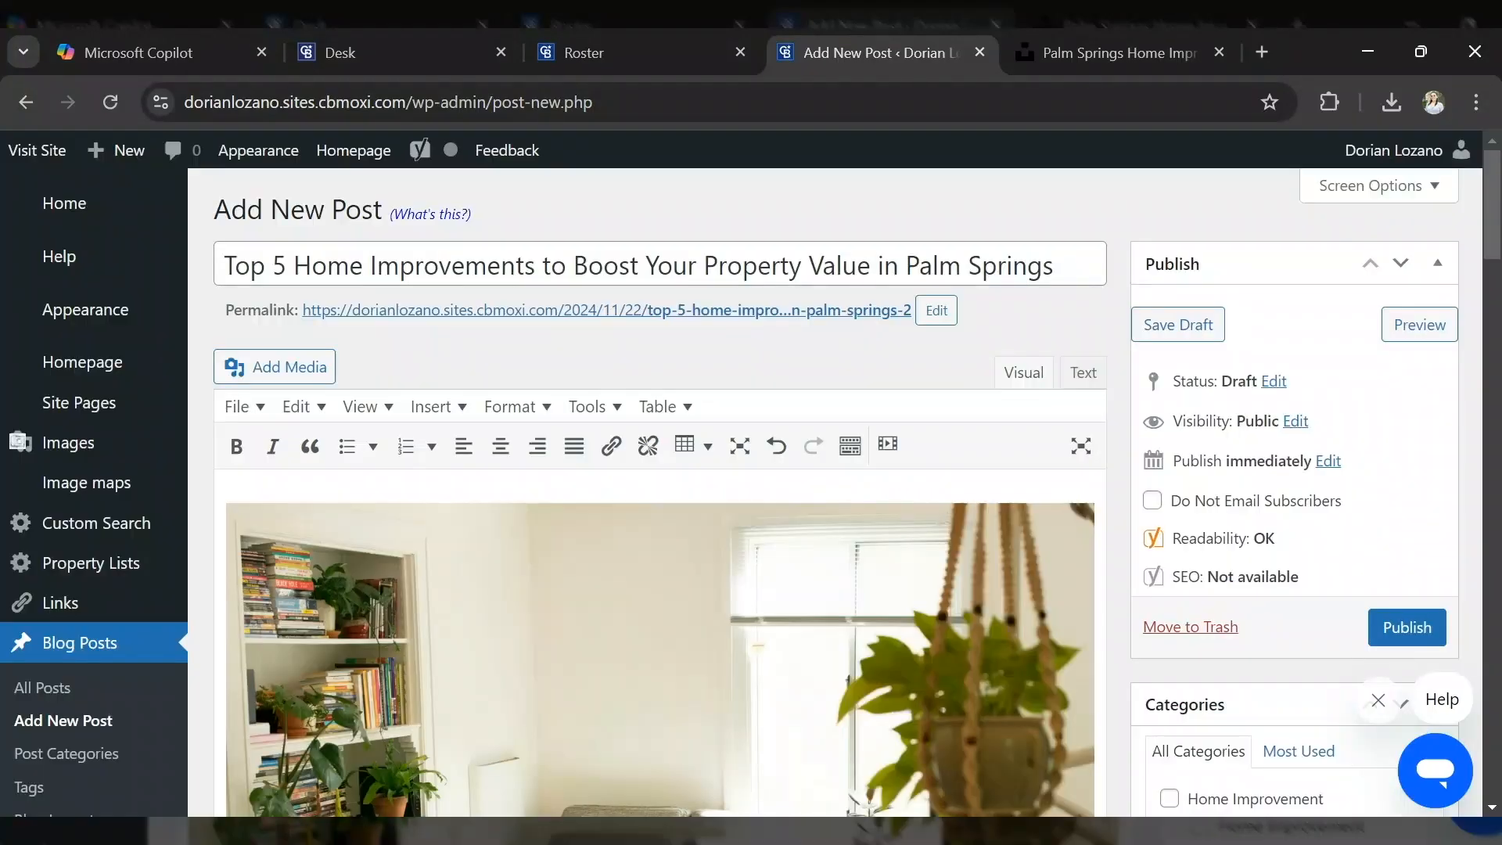
- Insert a line break between the living-room photo and the "Top 5 Home Improvements" heading in the post body
scroll(751, 469, "down", 4)
scroll(751, 469, "down", 2)
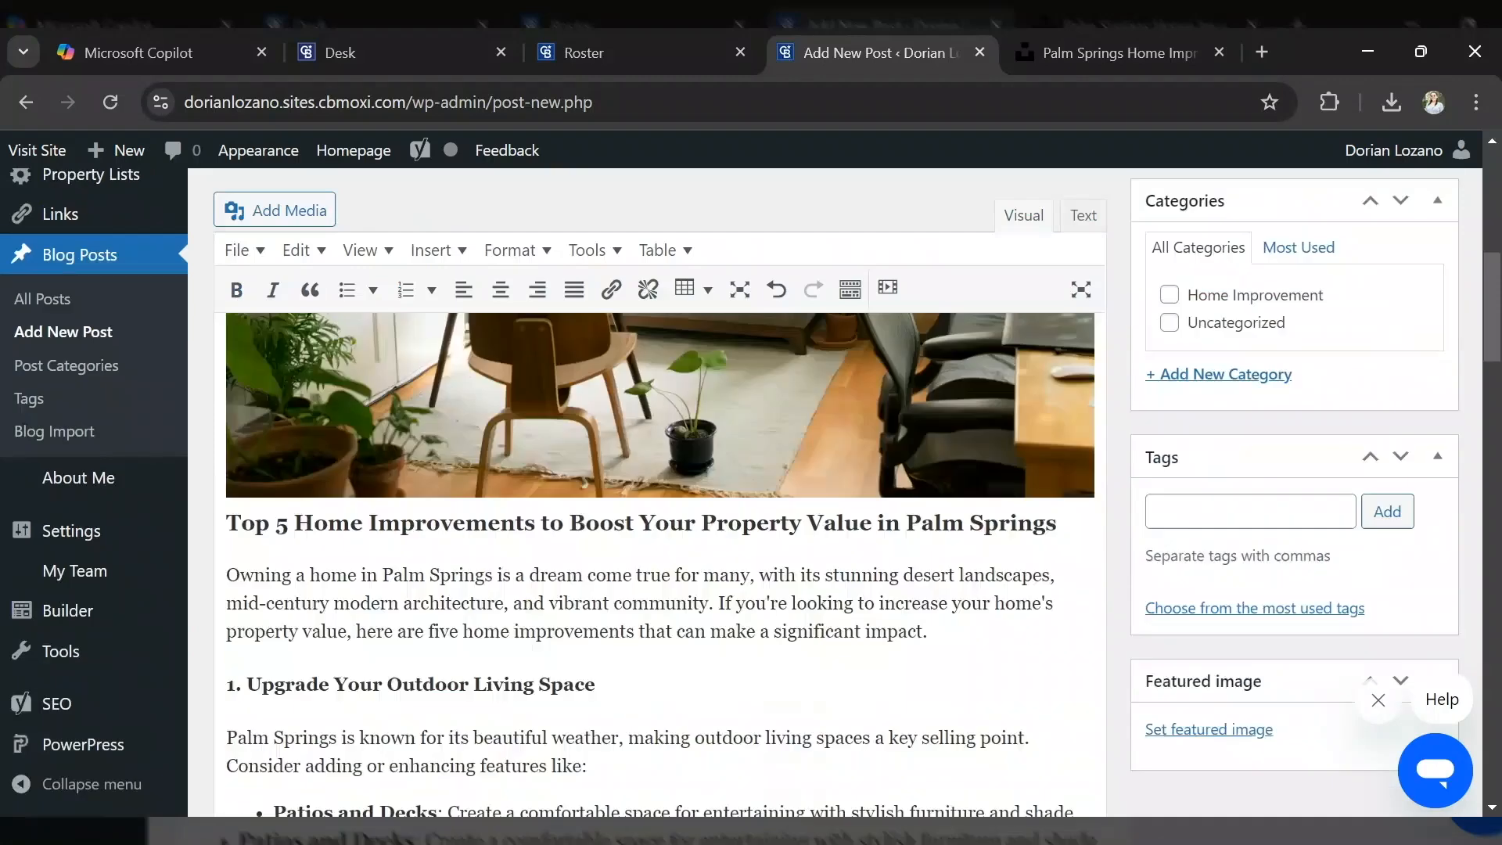
scroll(659, 563, "down", 5)
scroll(659, 564, "down", 3)
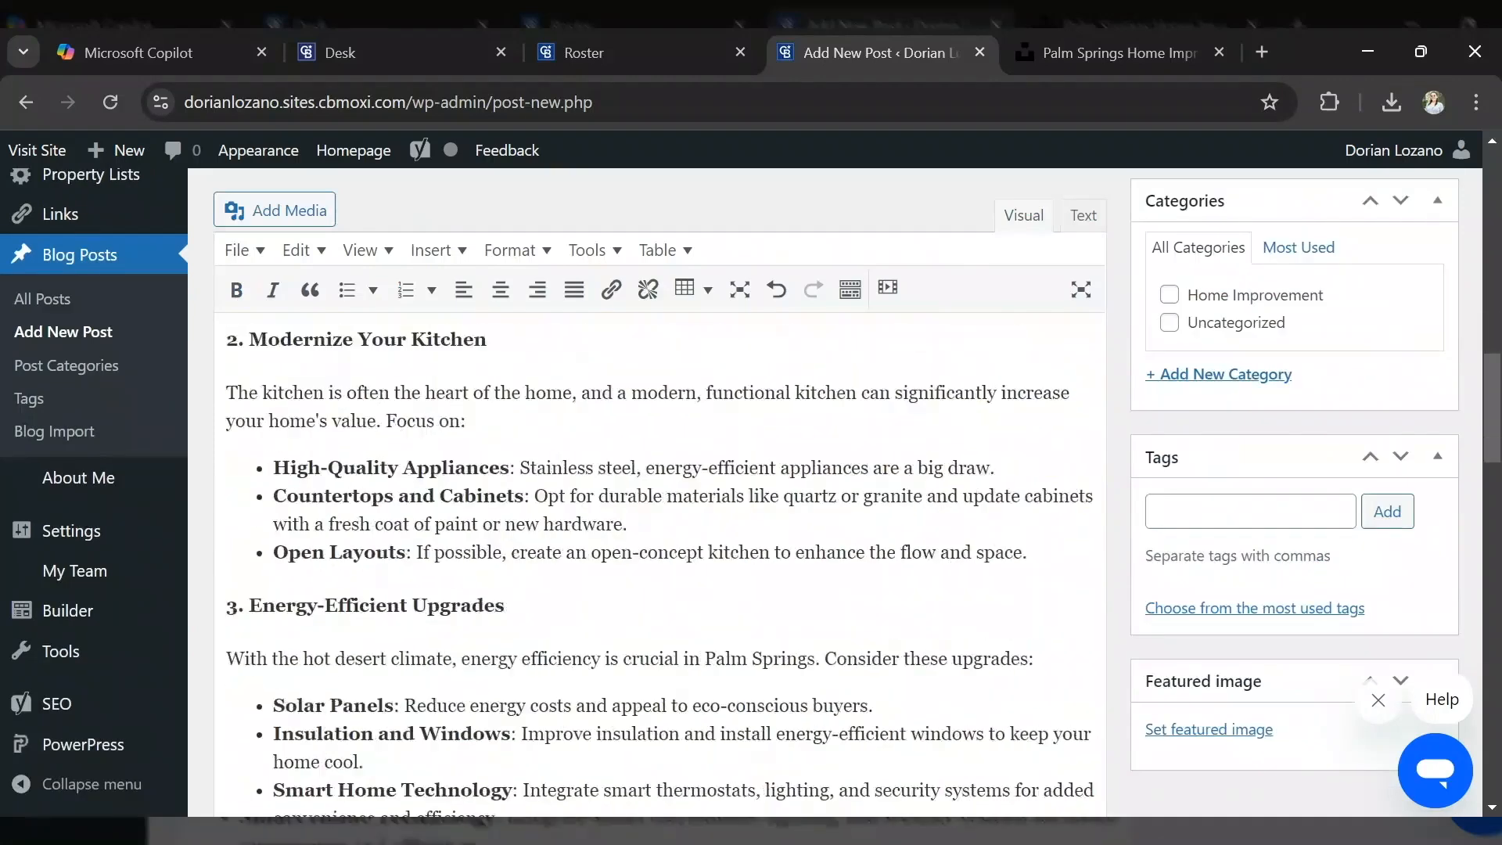
scroll(659, 563, "up", 10)
key("Return")
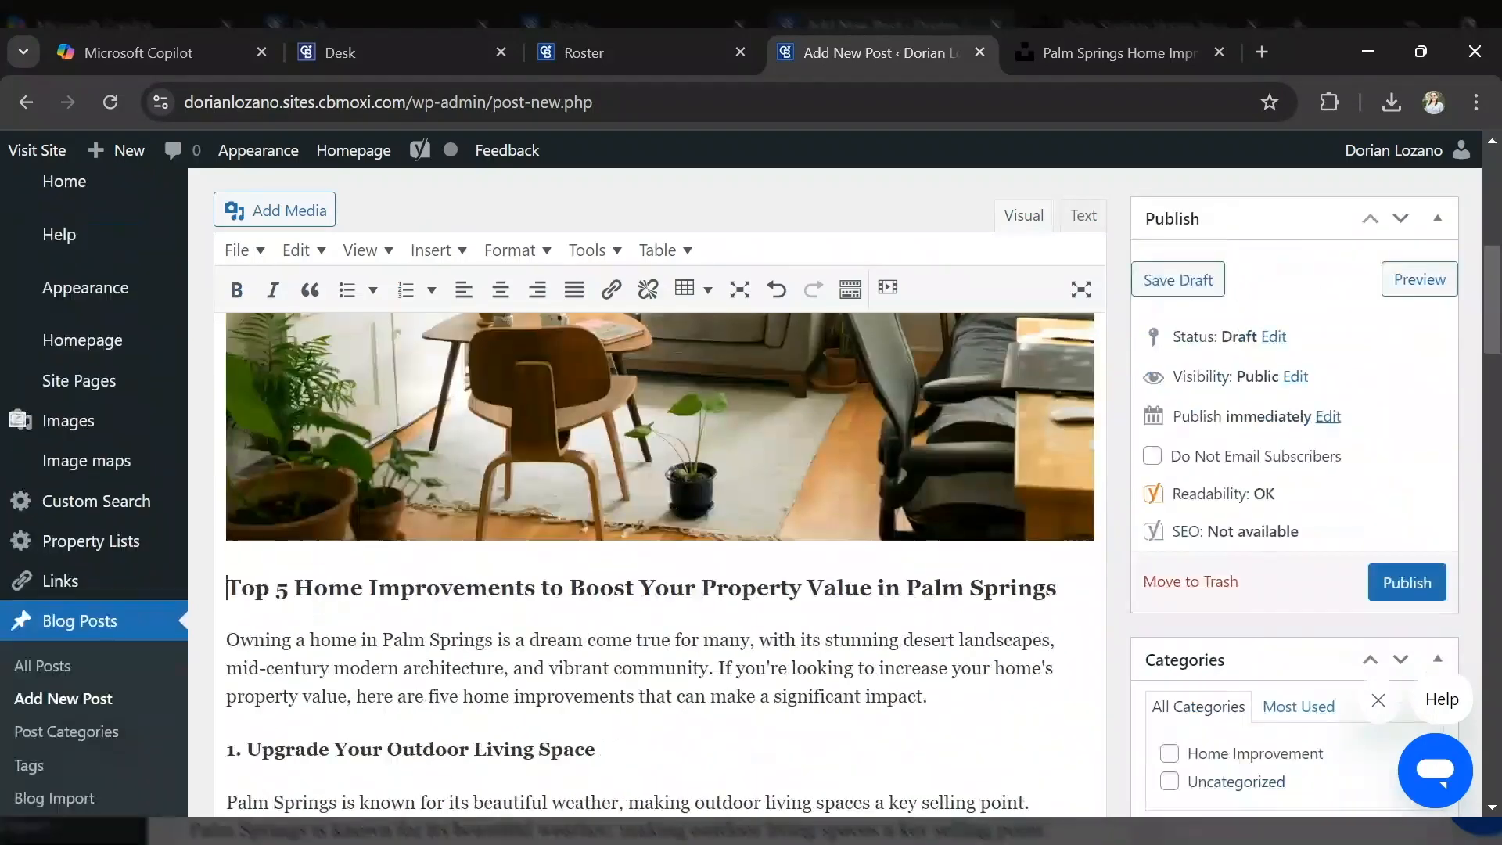
- Review the post's layout from the photo and heading through the numbered improvement sections and back to the title
scroll(659, 563, "up", 3)
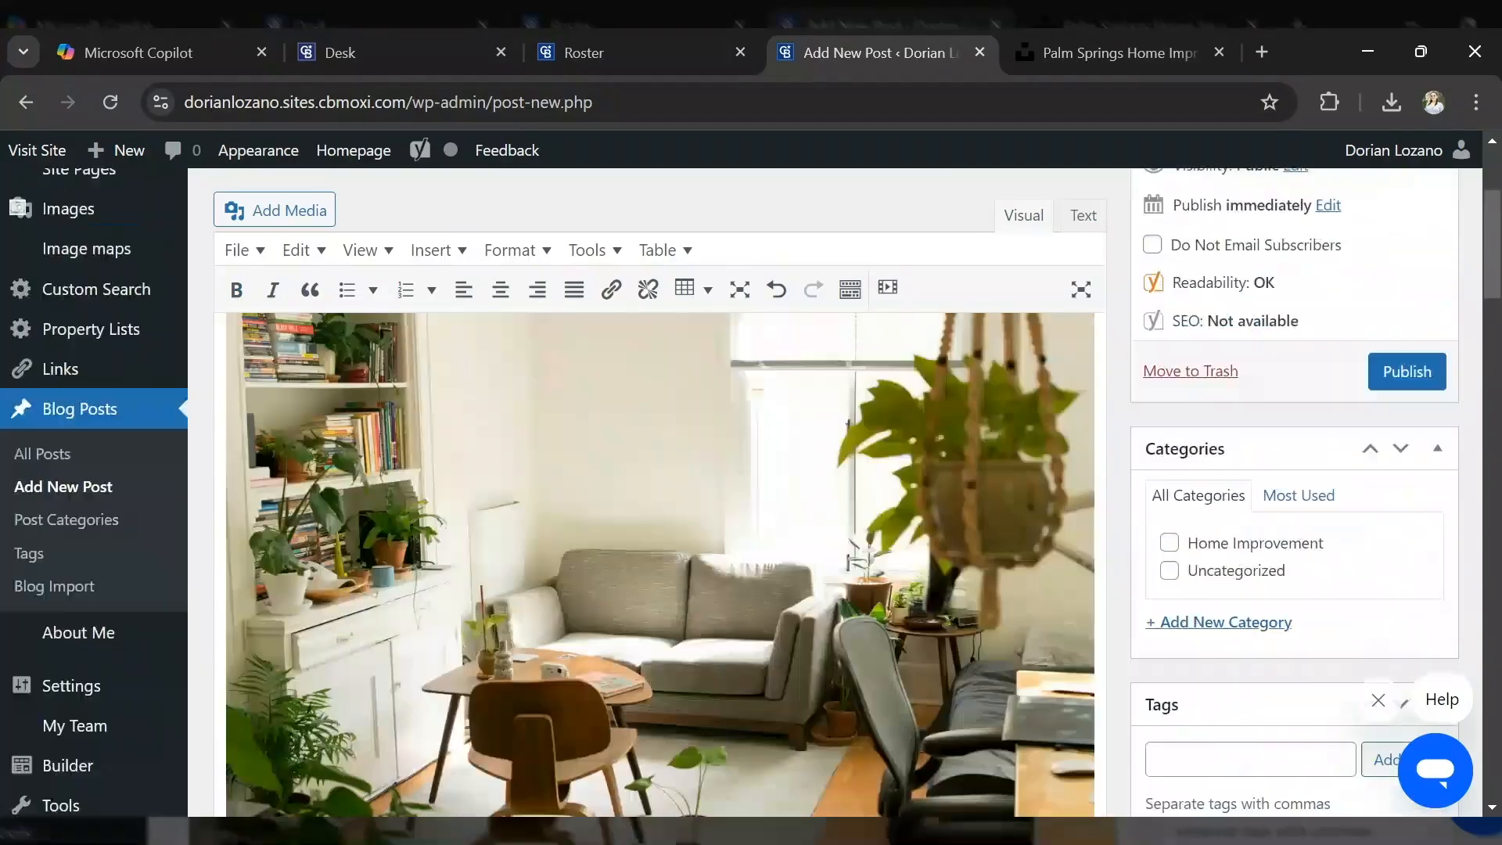
scroll(659, 563, "down", 3)
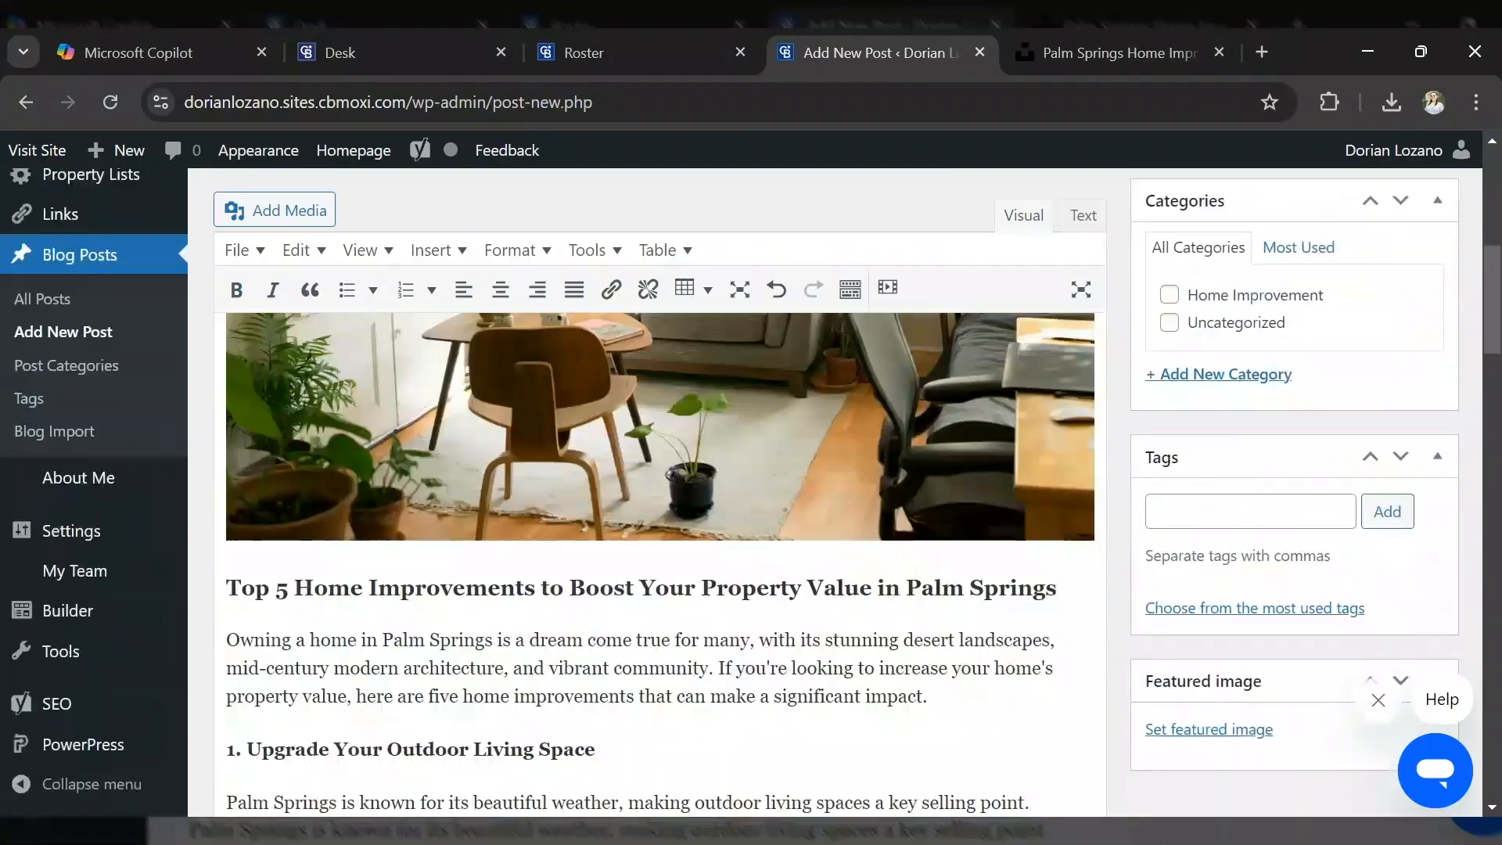
scroll(659, 563, "down", 1)
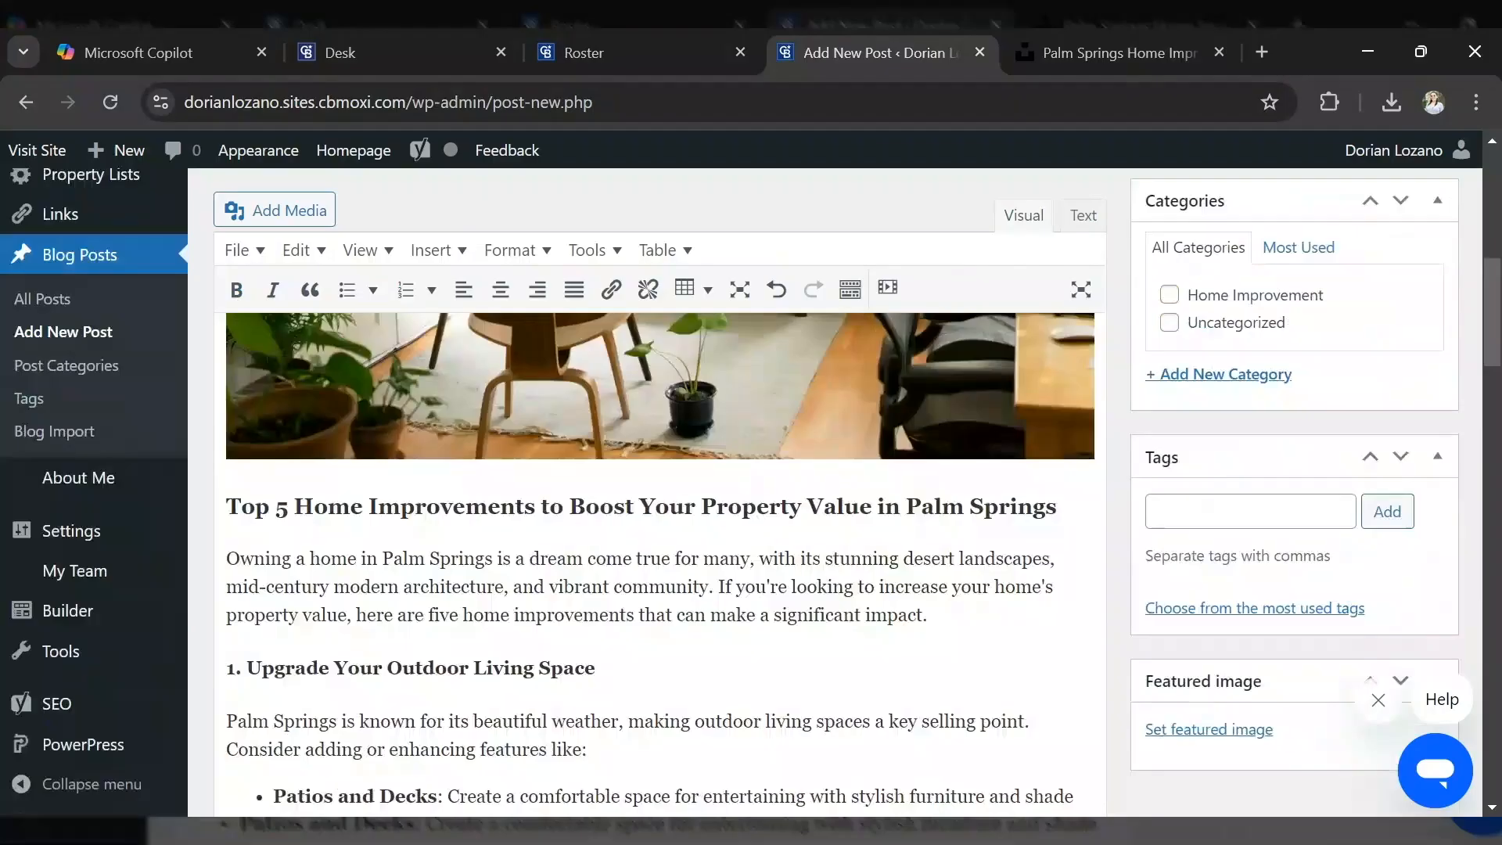
scroll(660, 563, "down", 4)
scroll(659, 563, "down", 6)
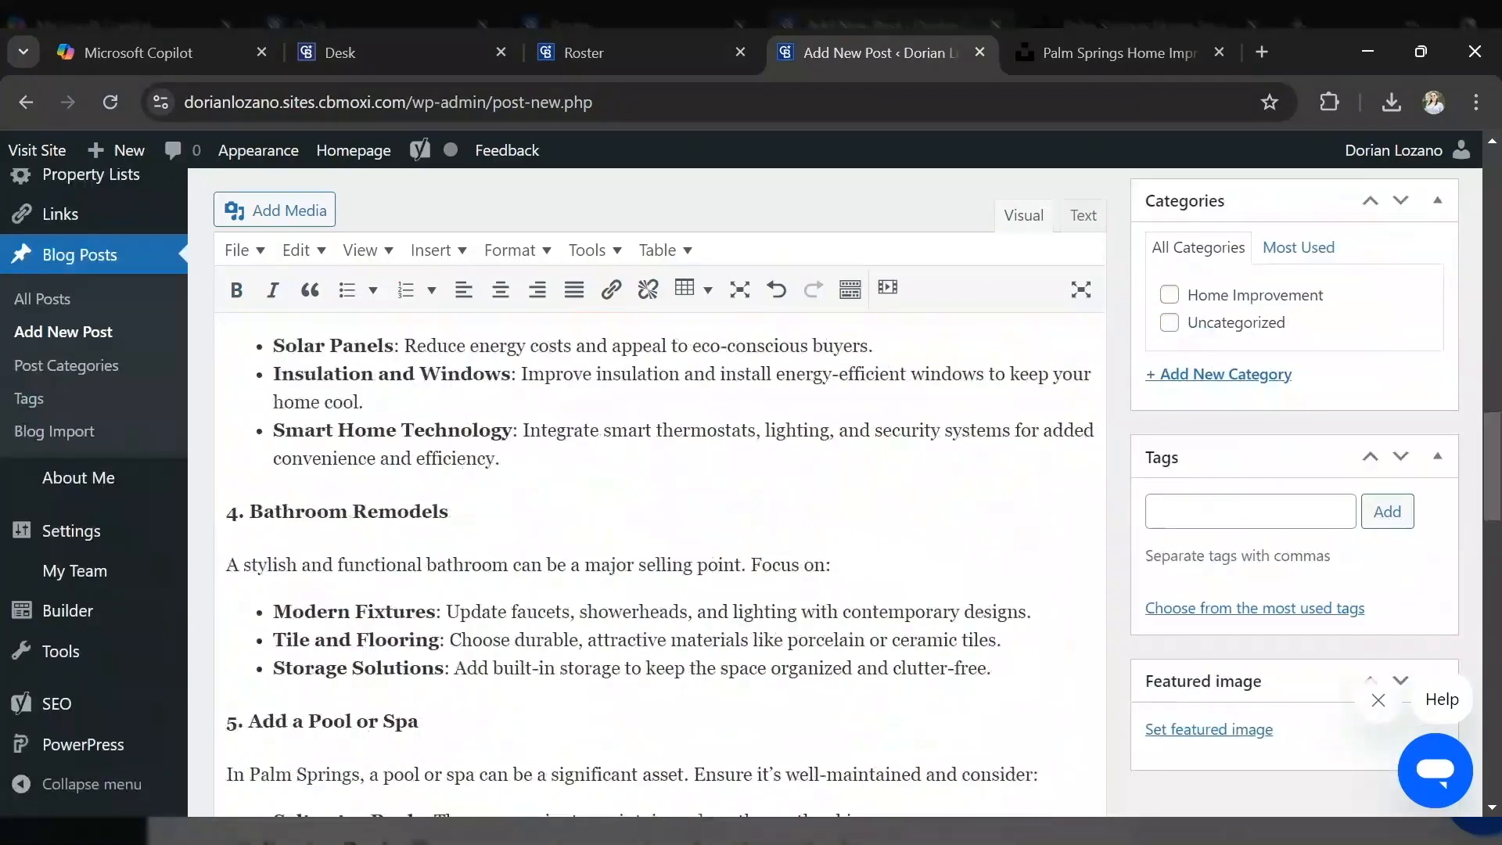
scroll(659, 563, "down", 2)
scroll(660, 563, "up", 10)
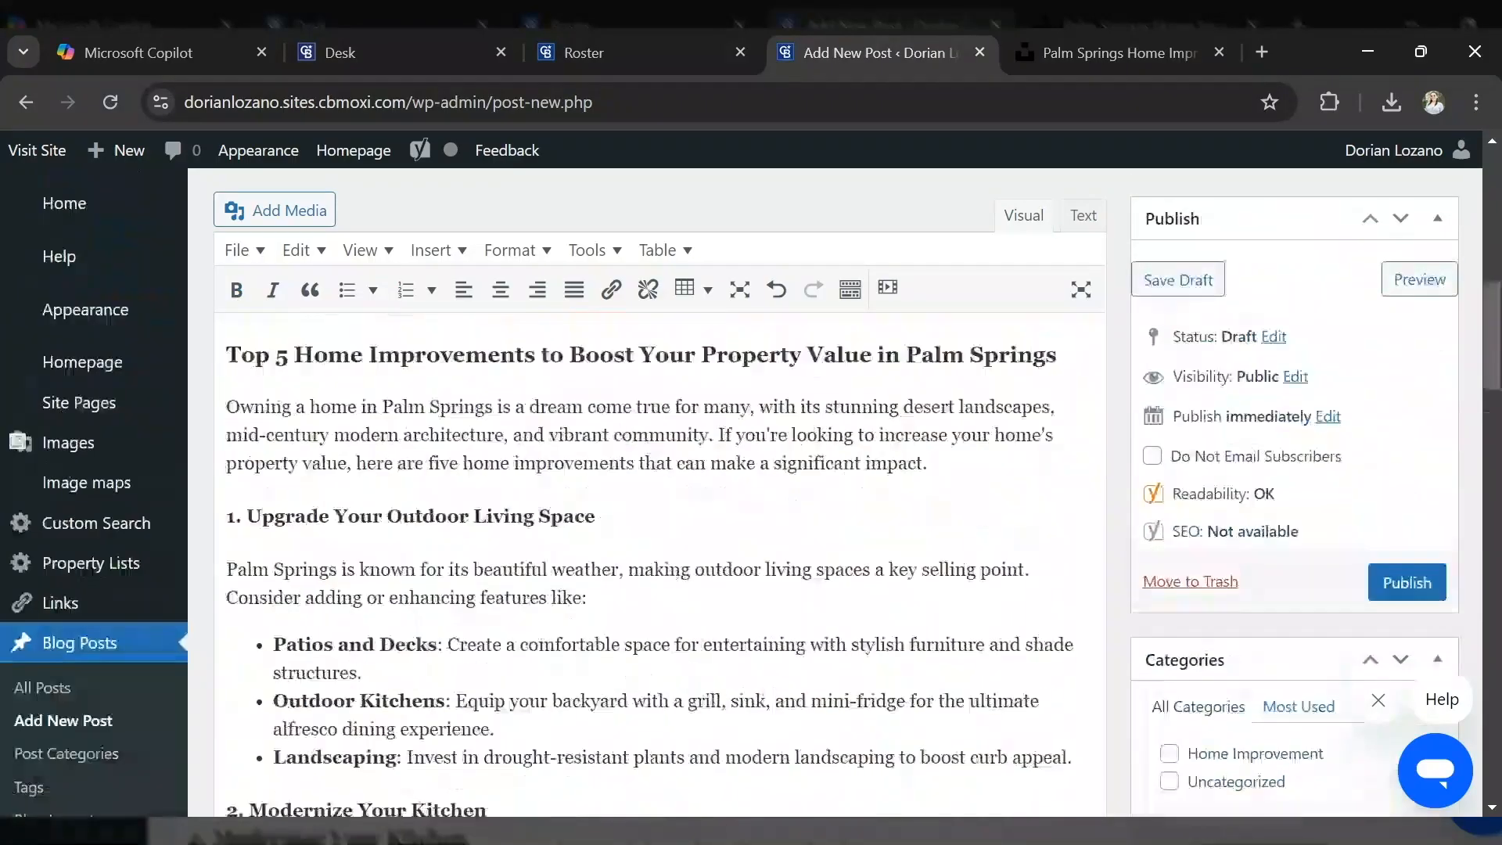
scroll(659, 563, "up", 5)
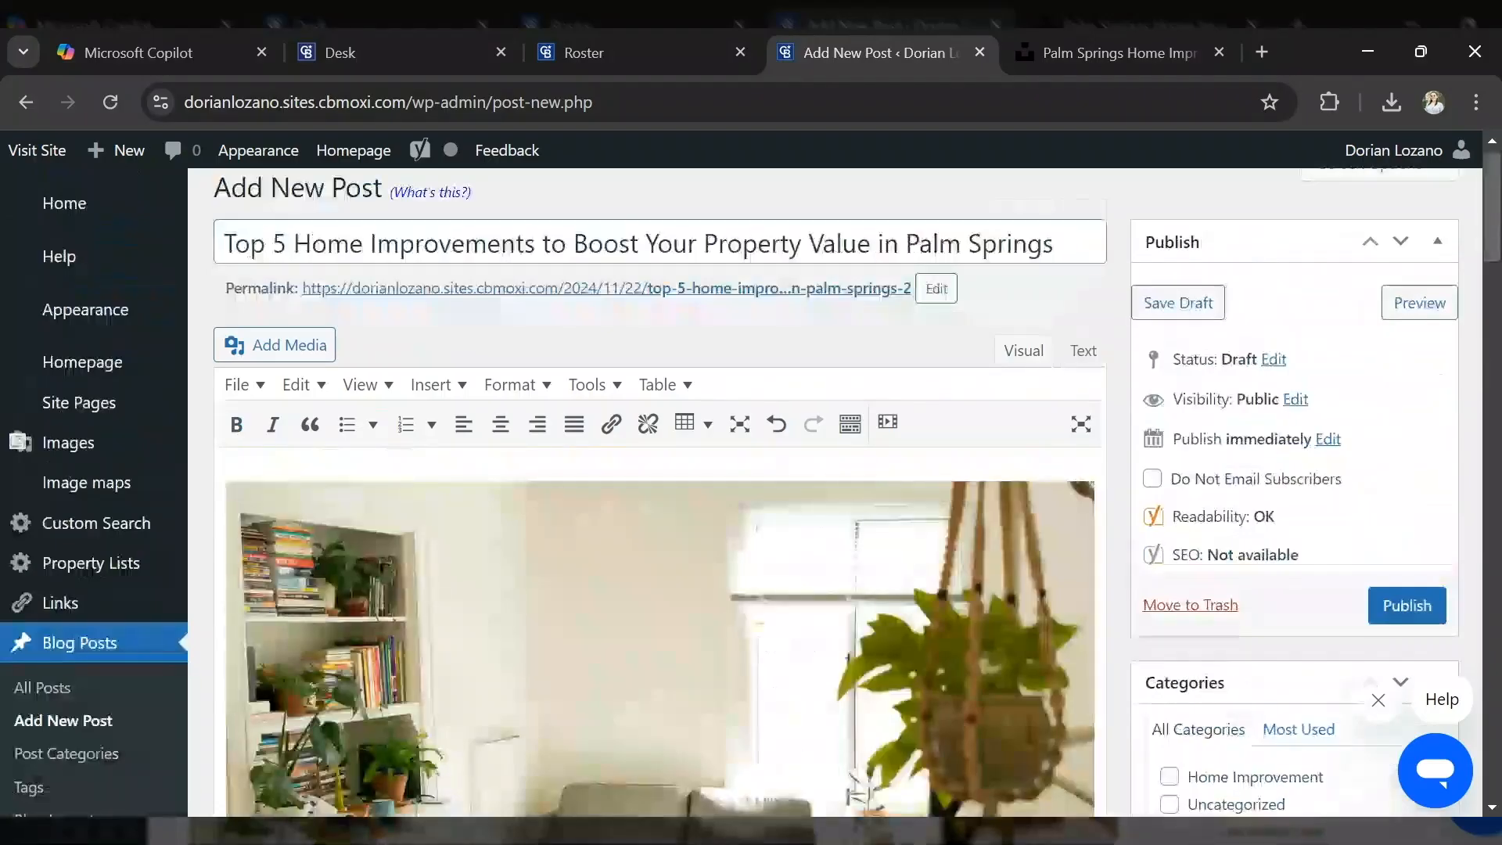
- Set the living-room photo from the media library as the post's featured image
scroll(1135, 567, "down", 2)
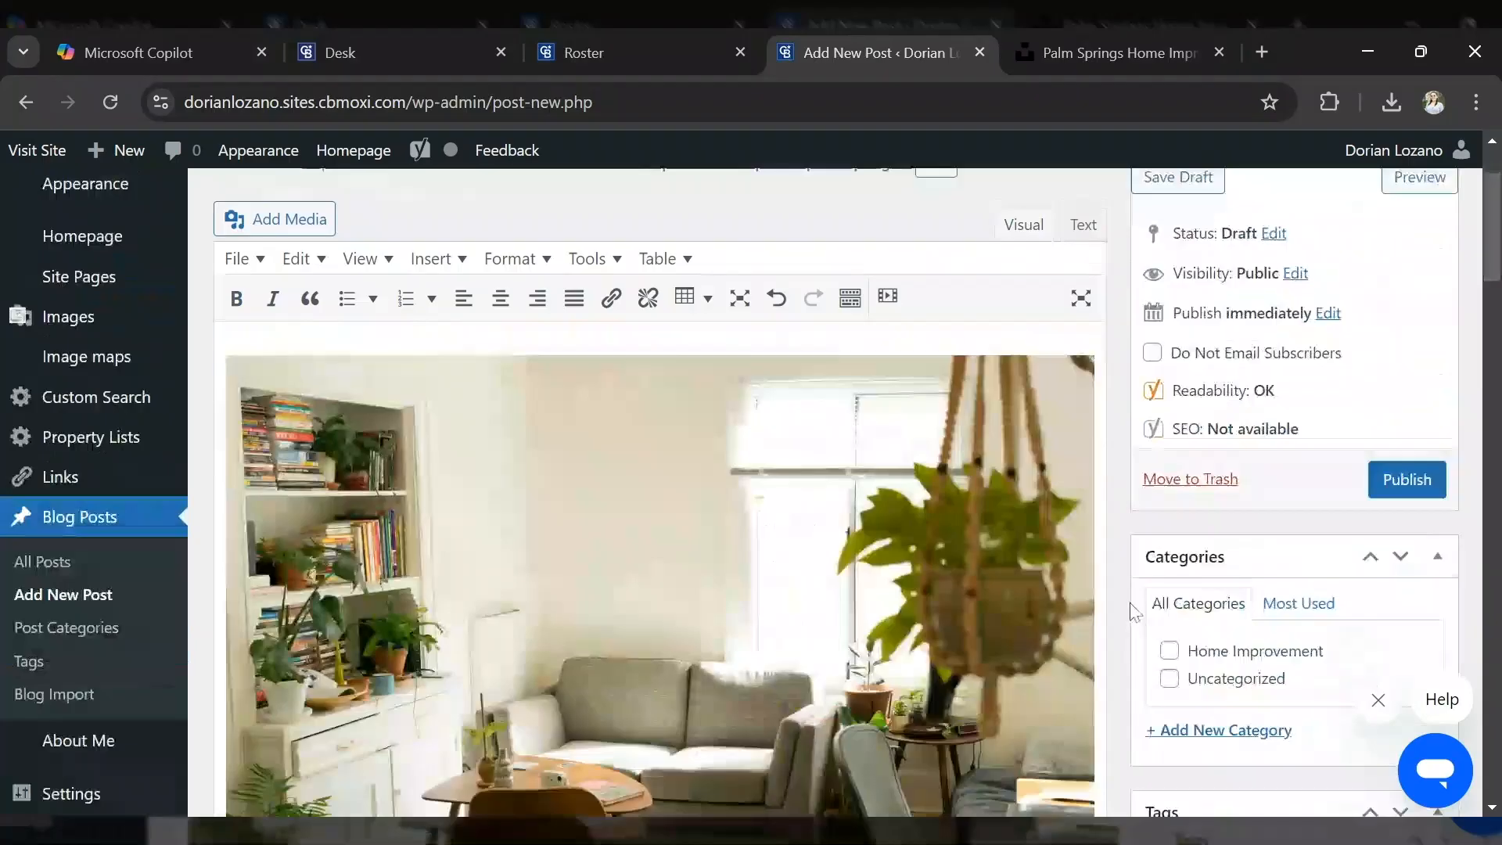
scroll(1135, 612, "down", 4)
scroll(1321, 643, "down", 2)
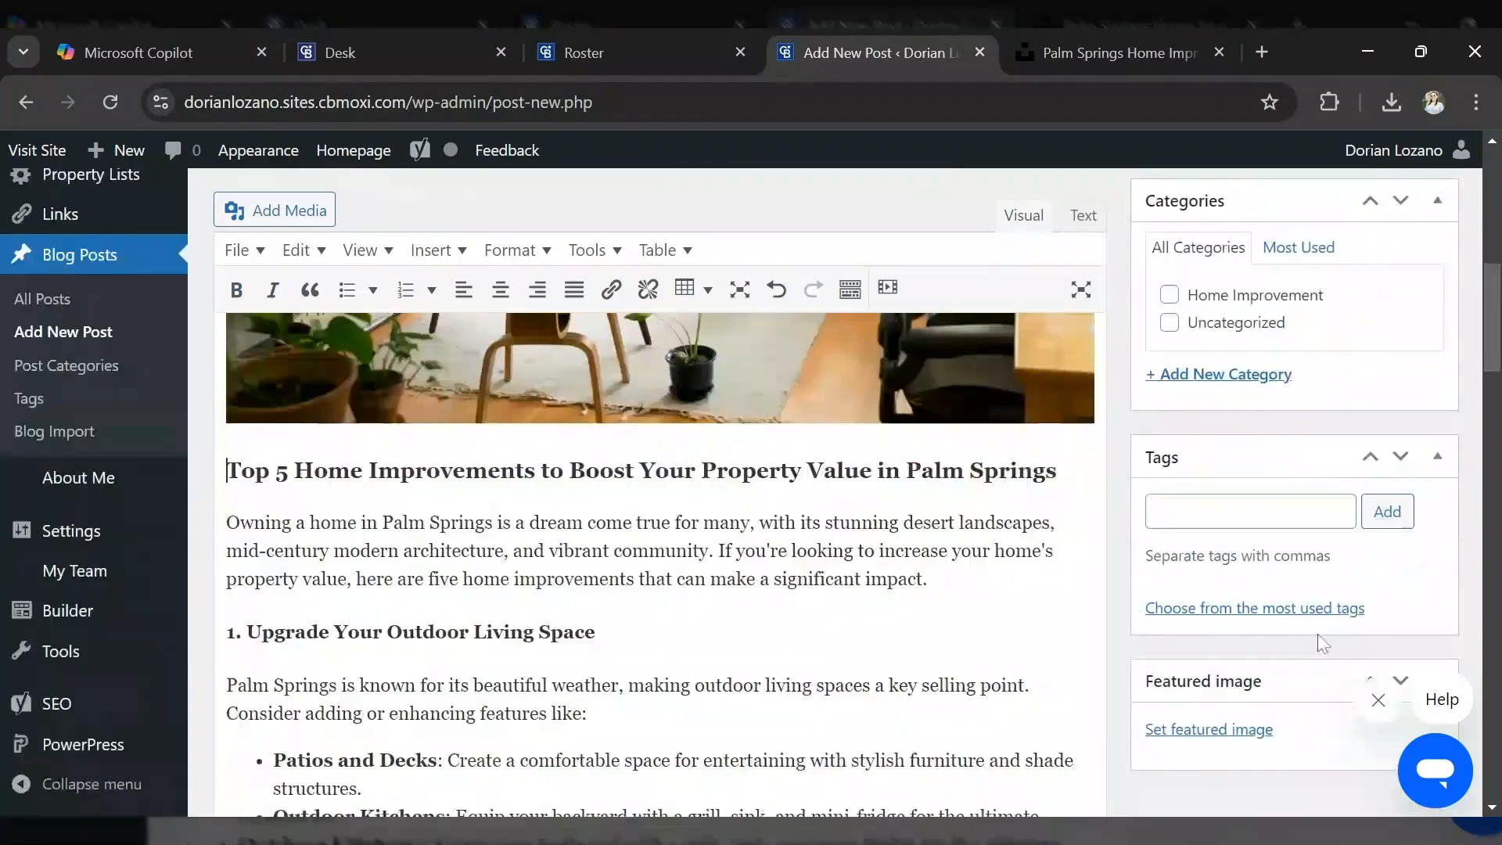
scroll(1322, 643, "down", 4)
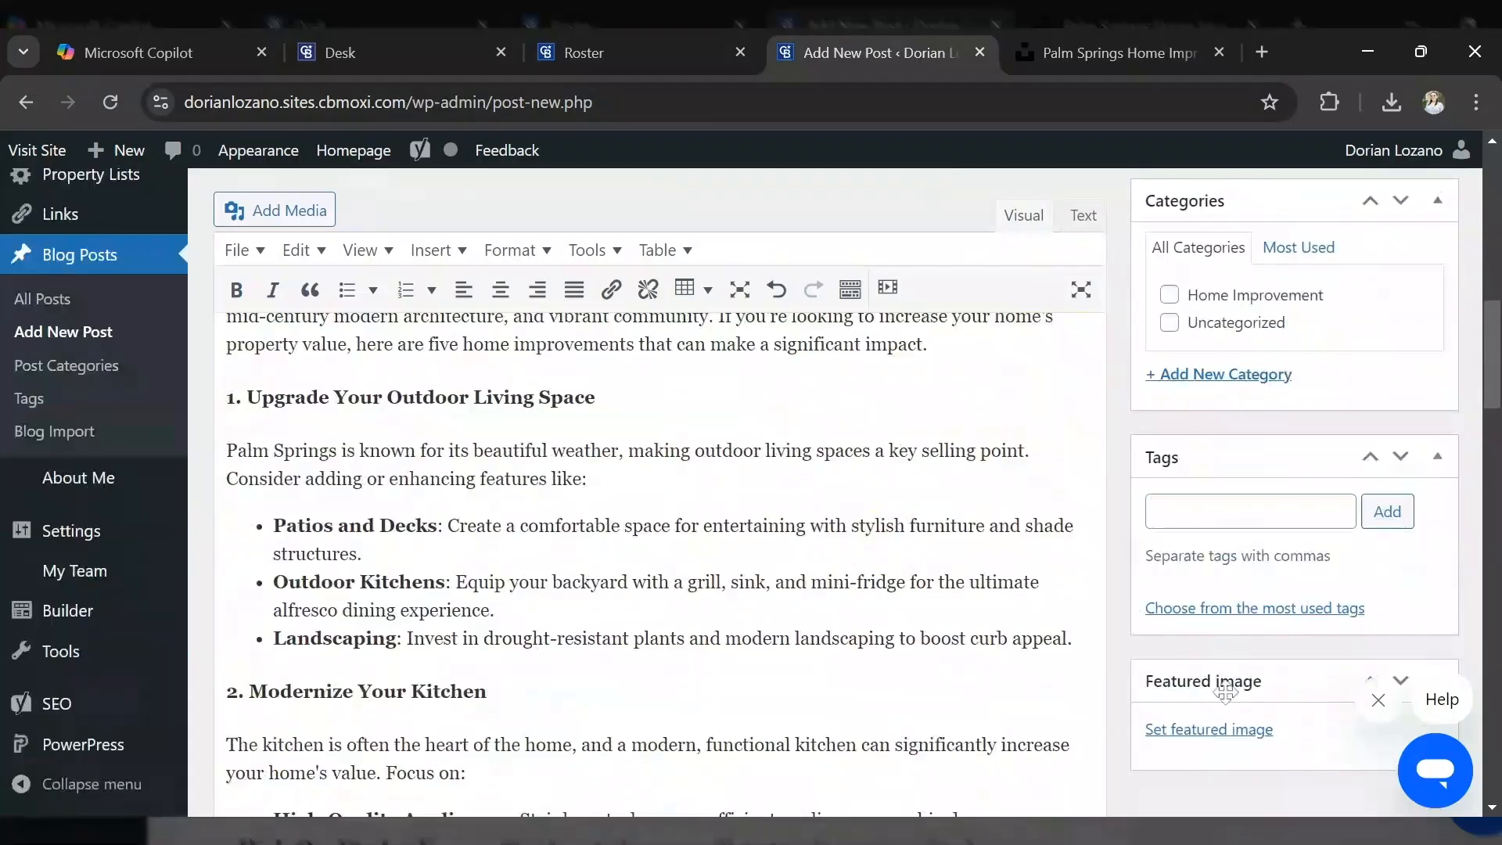
left_click(1212, 731)
scroll(1128, 663, "down", 3)
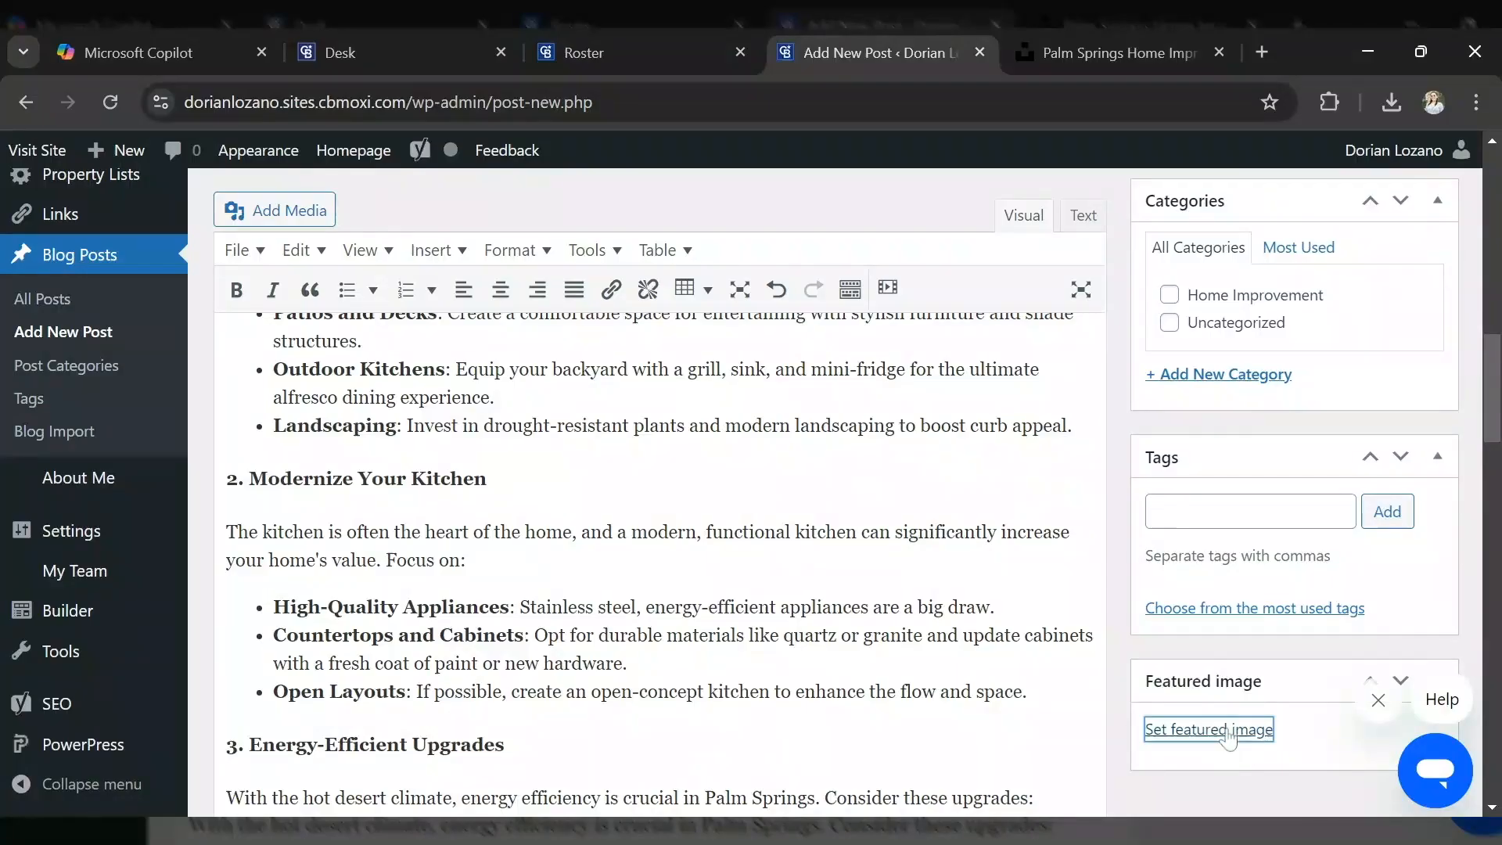
left_click(1228, 731)
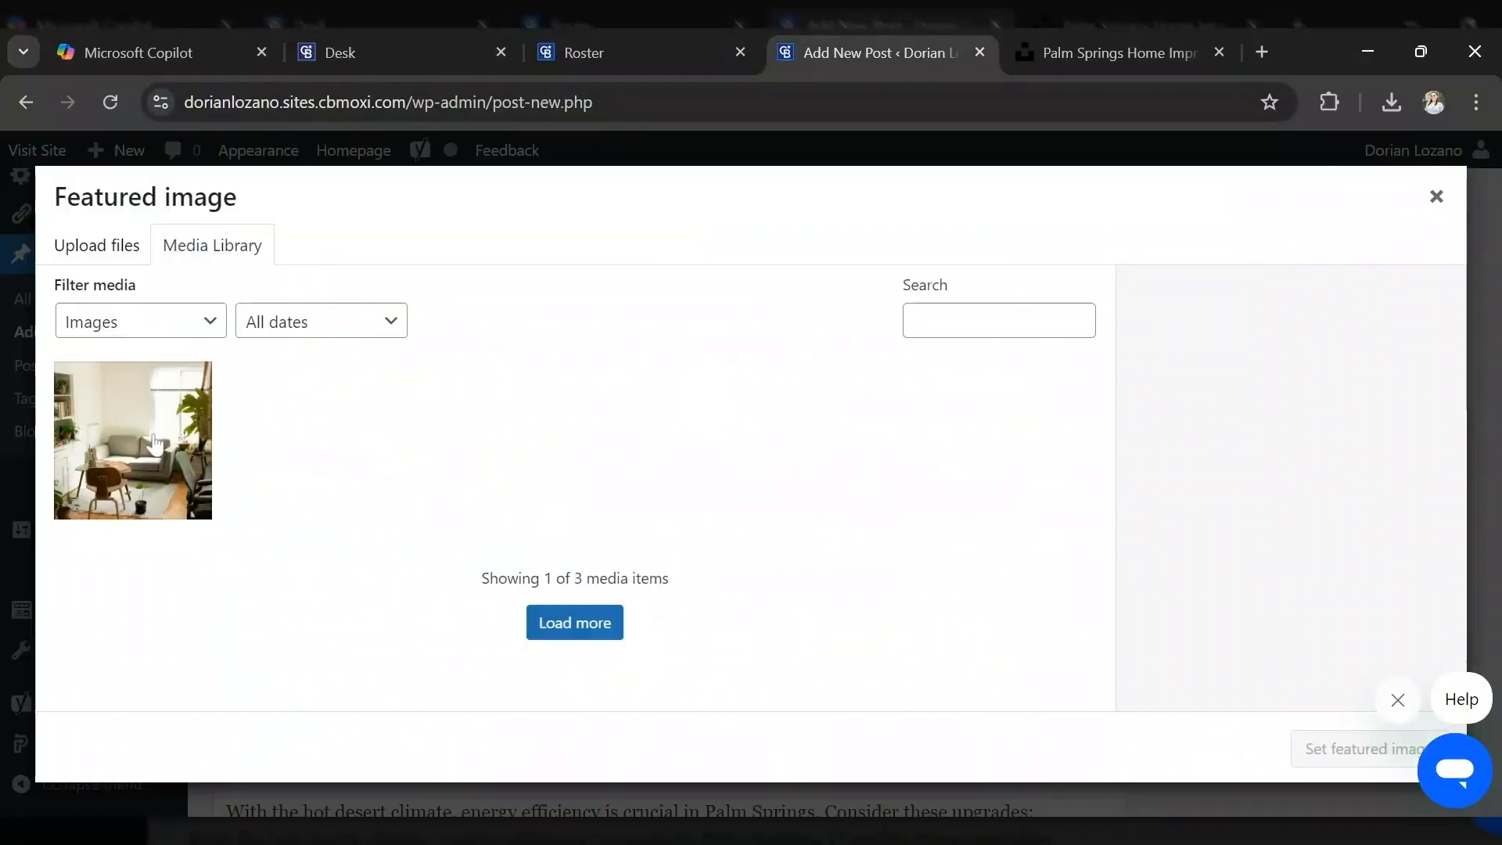
left_click(155, 443)
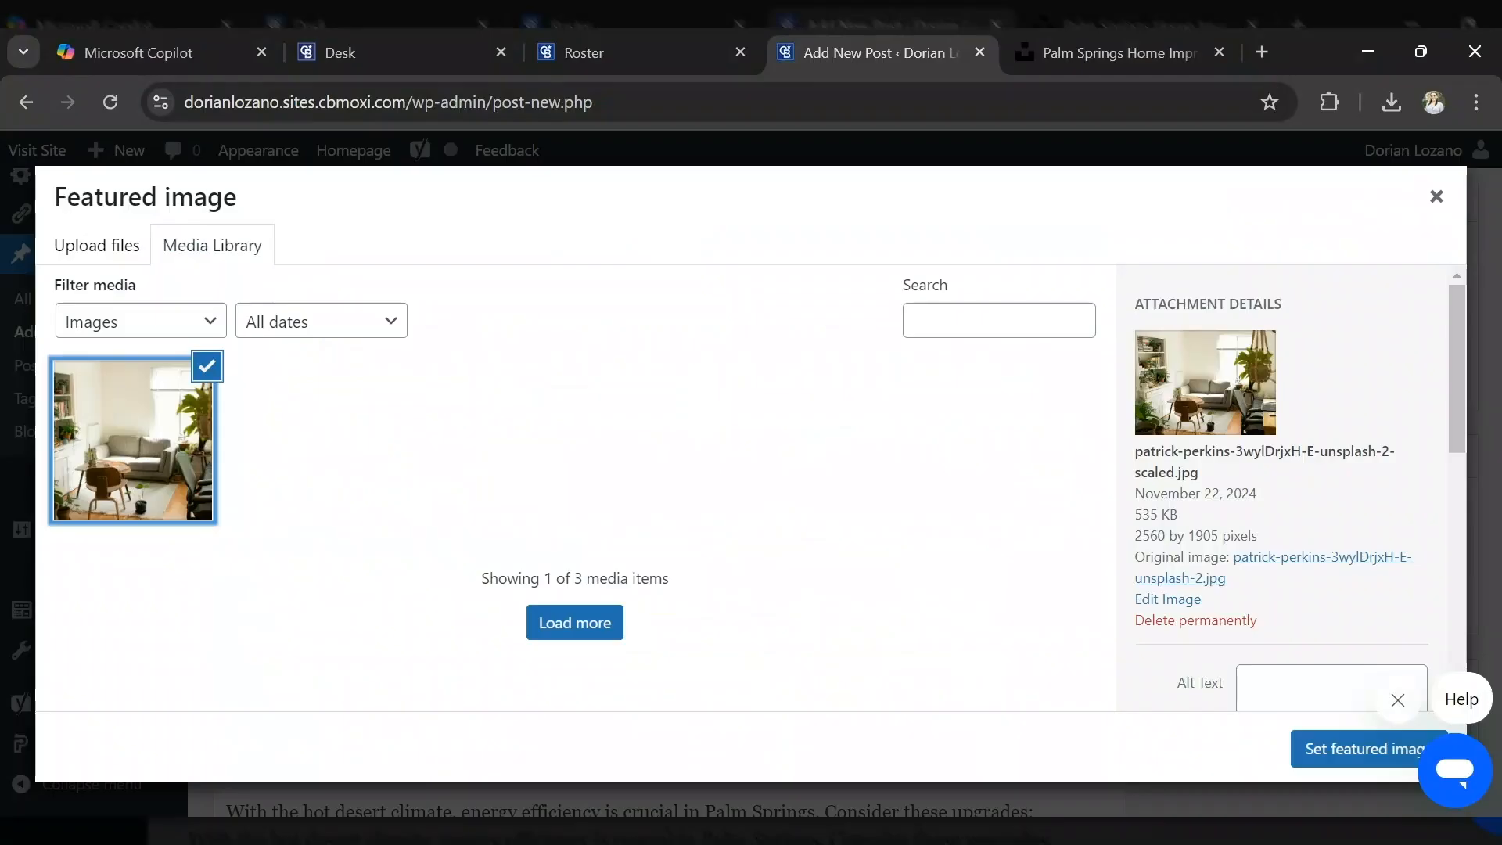
left_click(1327, 755)
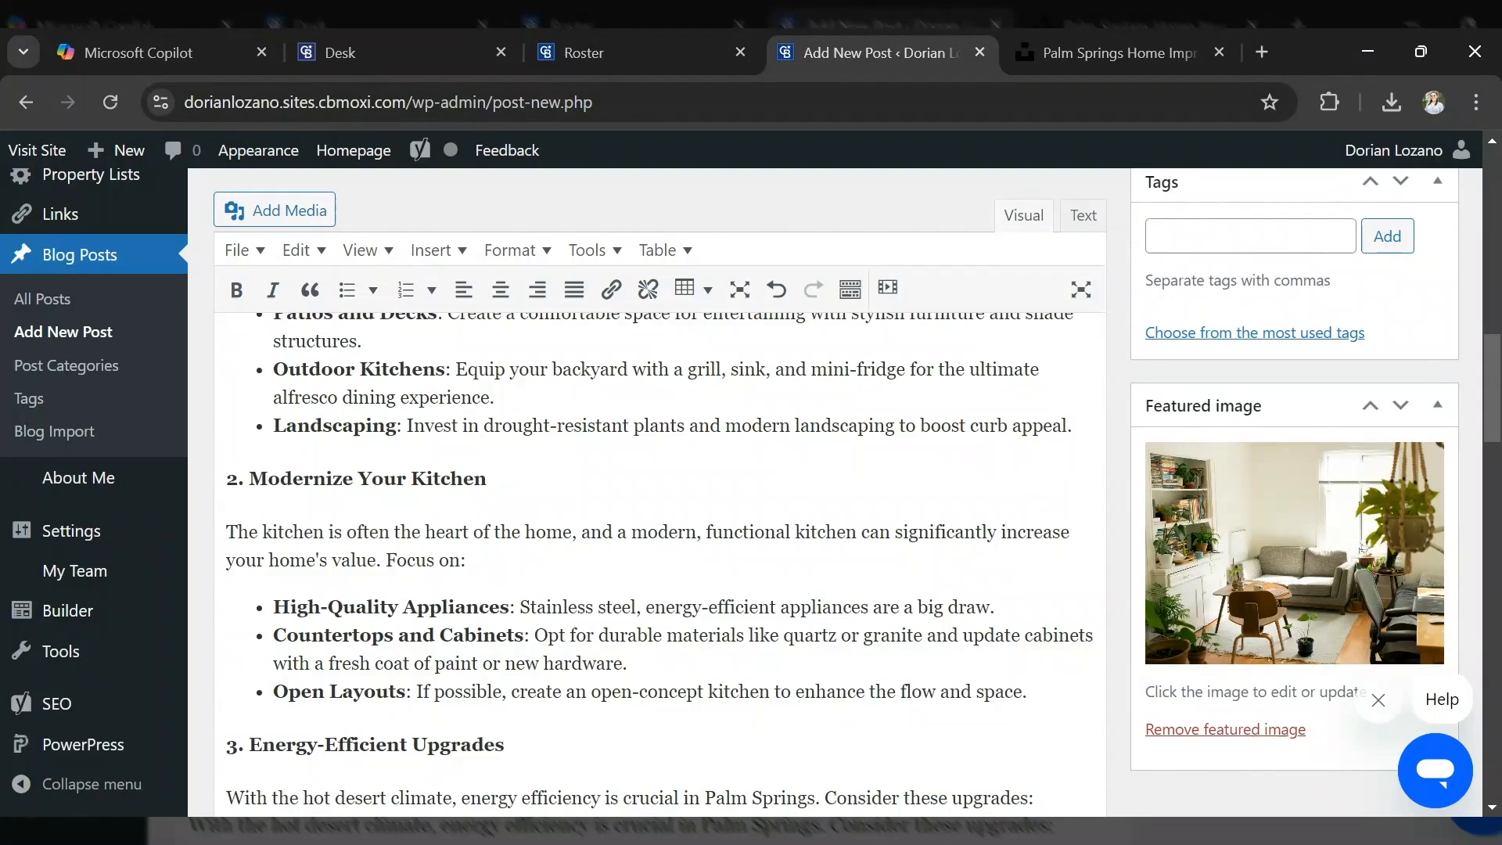
- Save the new Palm Springs home-improvement blog post as a draft
scroll(1212, 606, "up", 4)
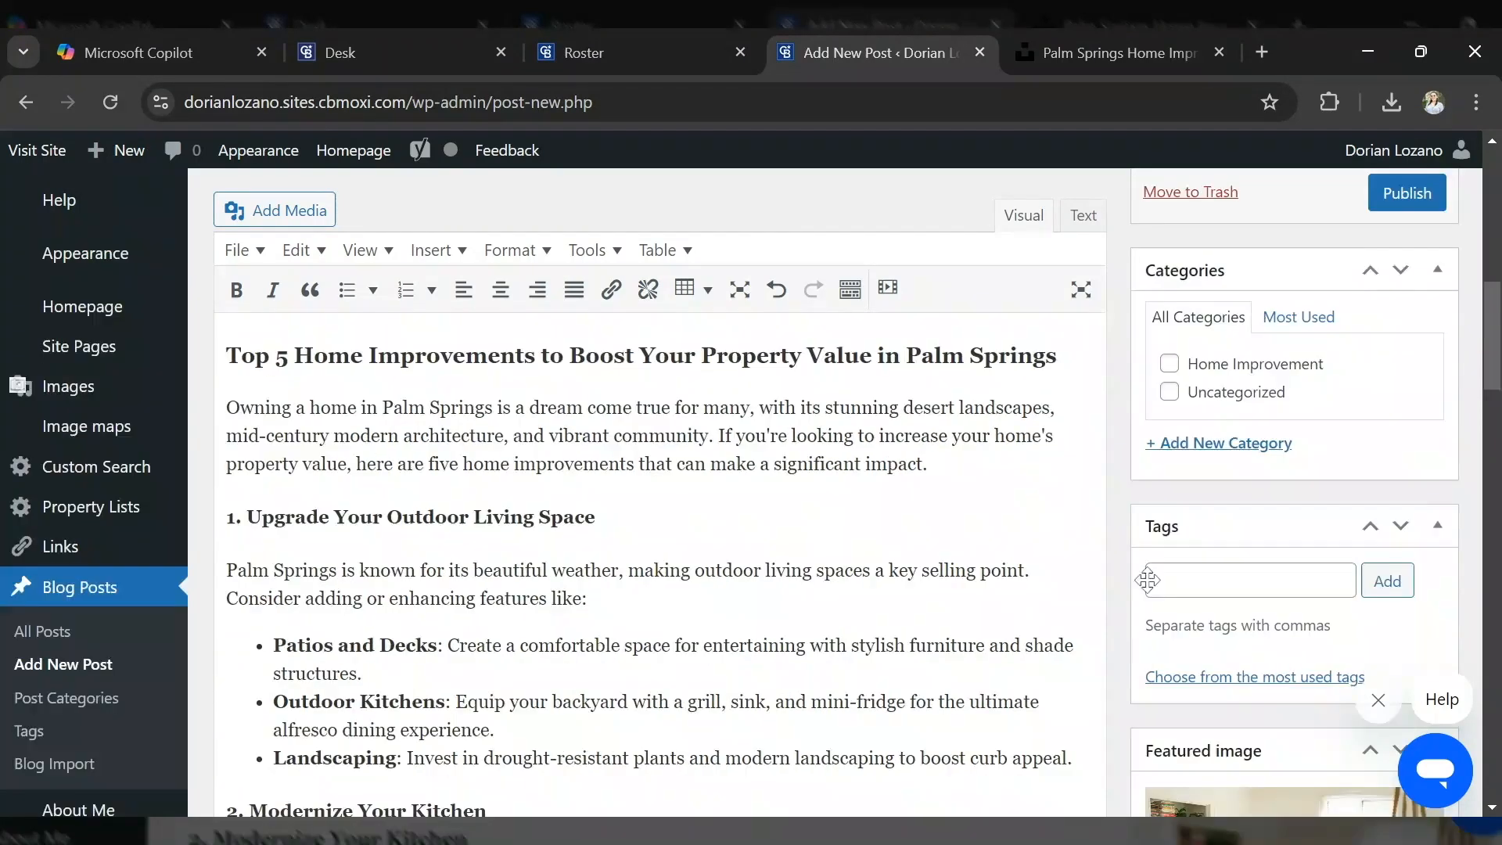
scroll(1147, 579, "up", 5)
scroll(1150, 592, "up", 1)
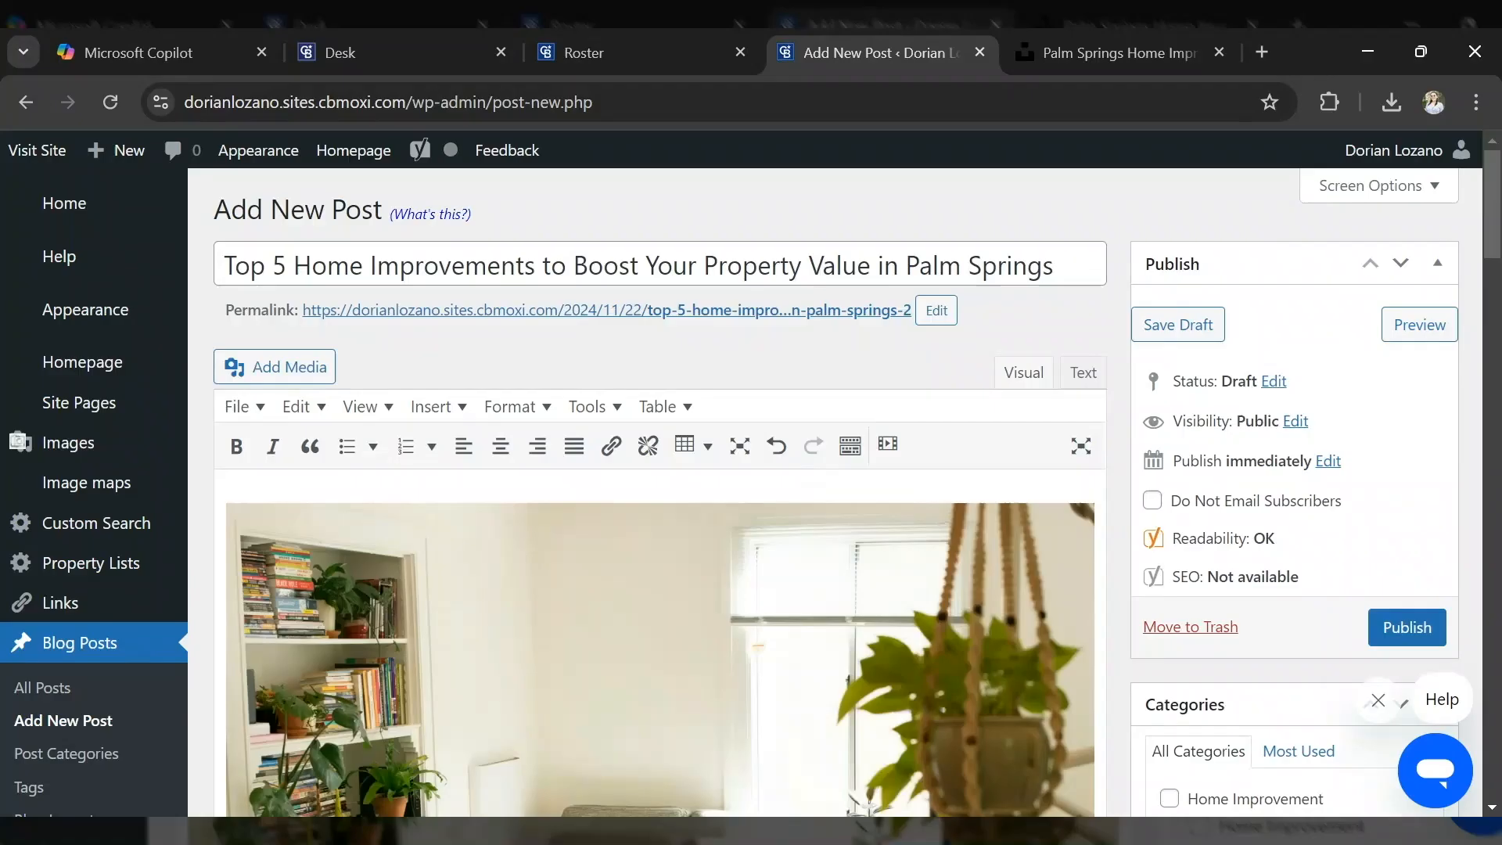
left_click(1190, 329)
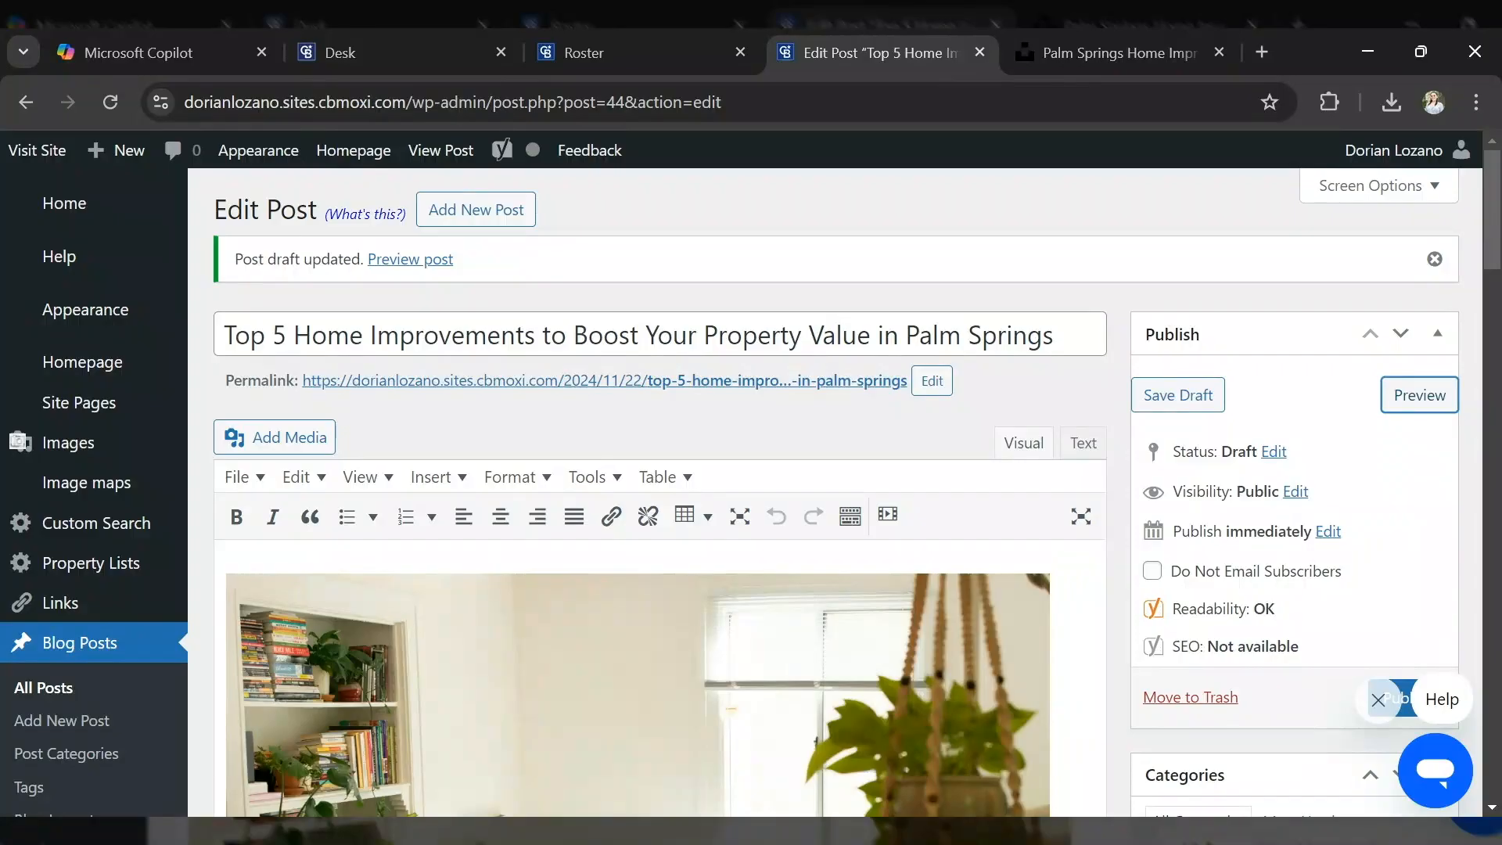
- Open the post's publish date and time for editing and examine the scheduling options
scroll(1290, 426, "down", 2)
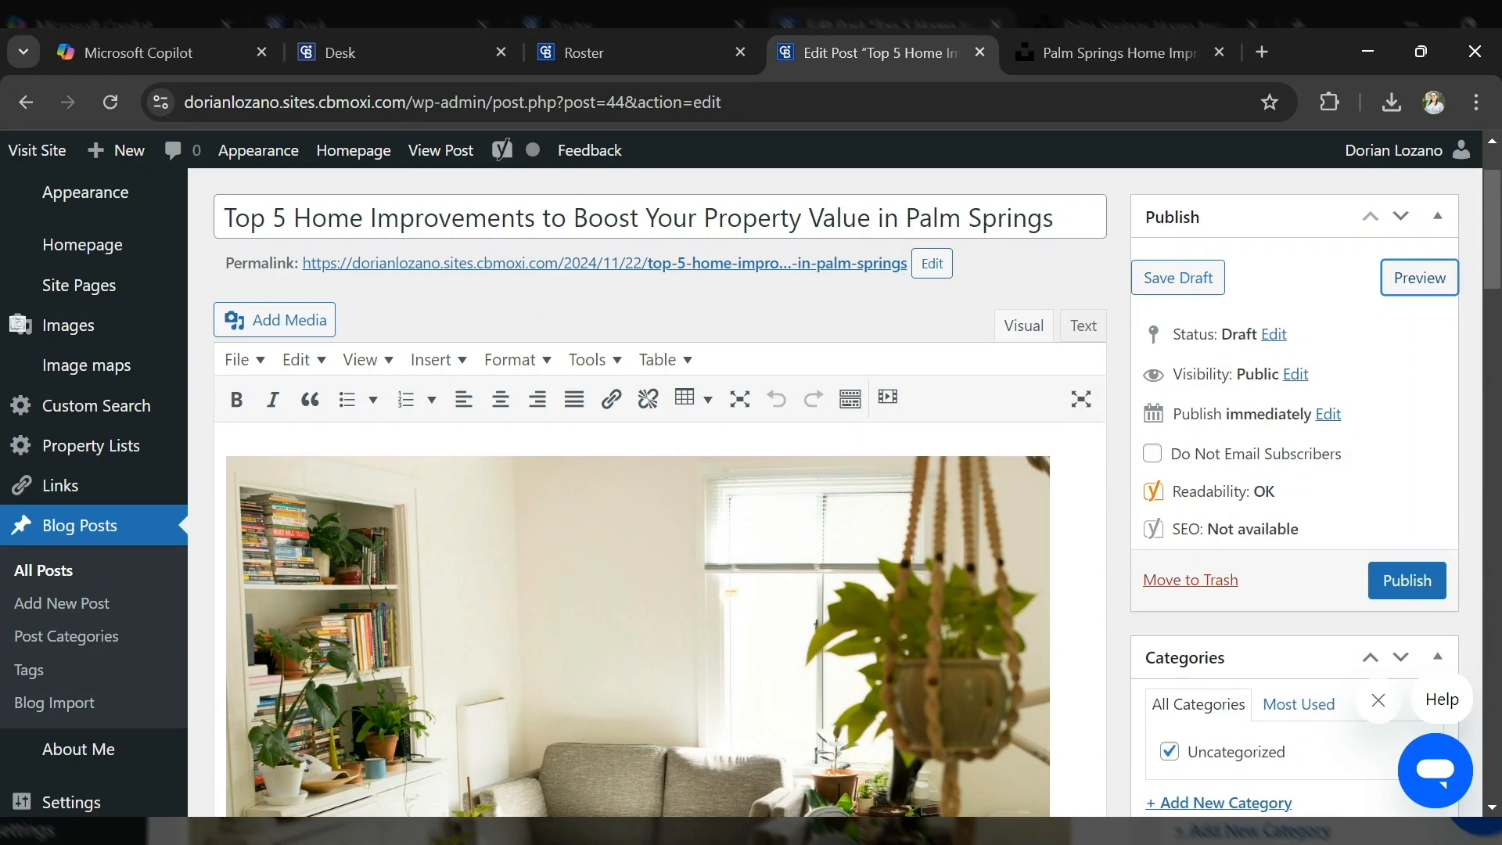
left_click(1328, 415)
left_click(1329, 414)
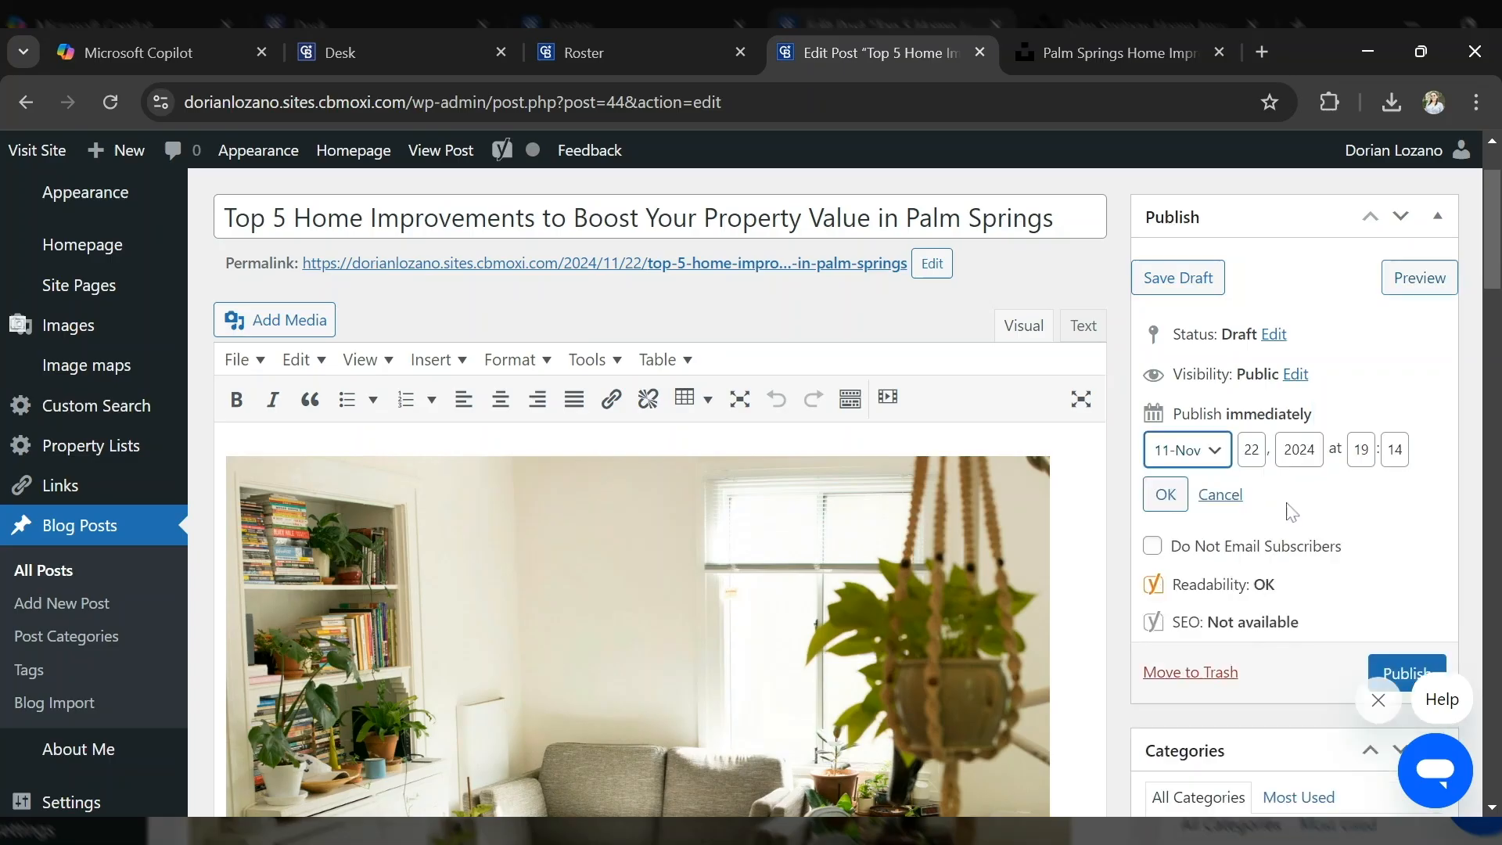
left_click(1222, 456)
scroll(1416, 505, "down", 2)
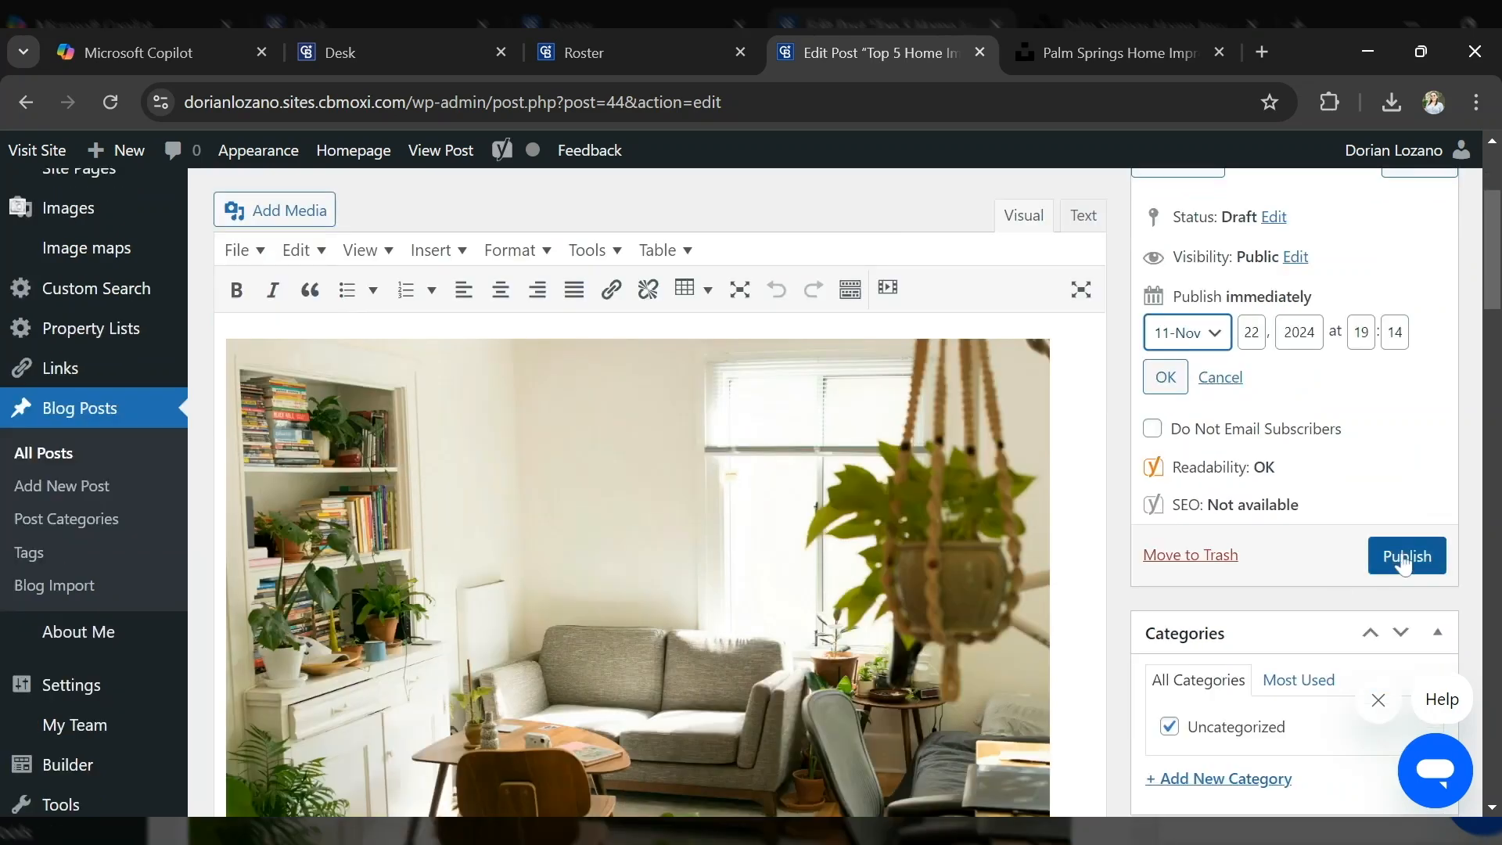
scroll(1327, 503, "up", 2)
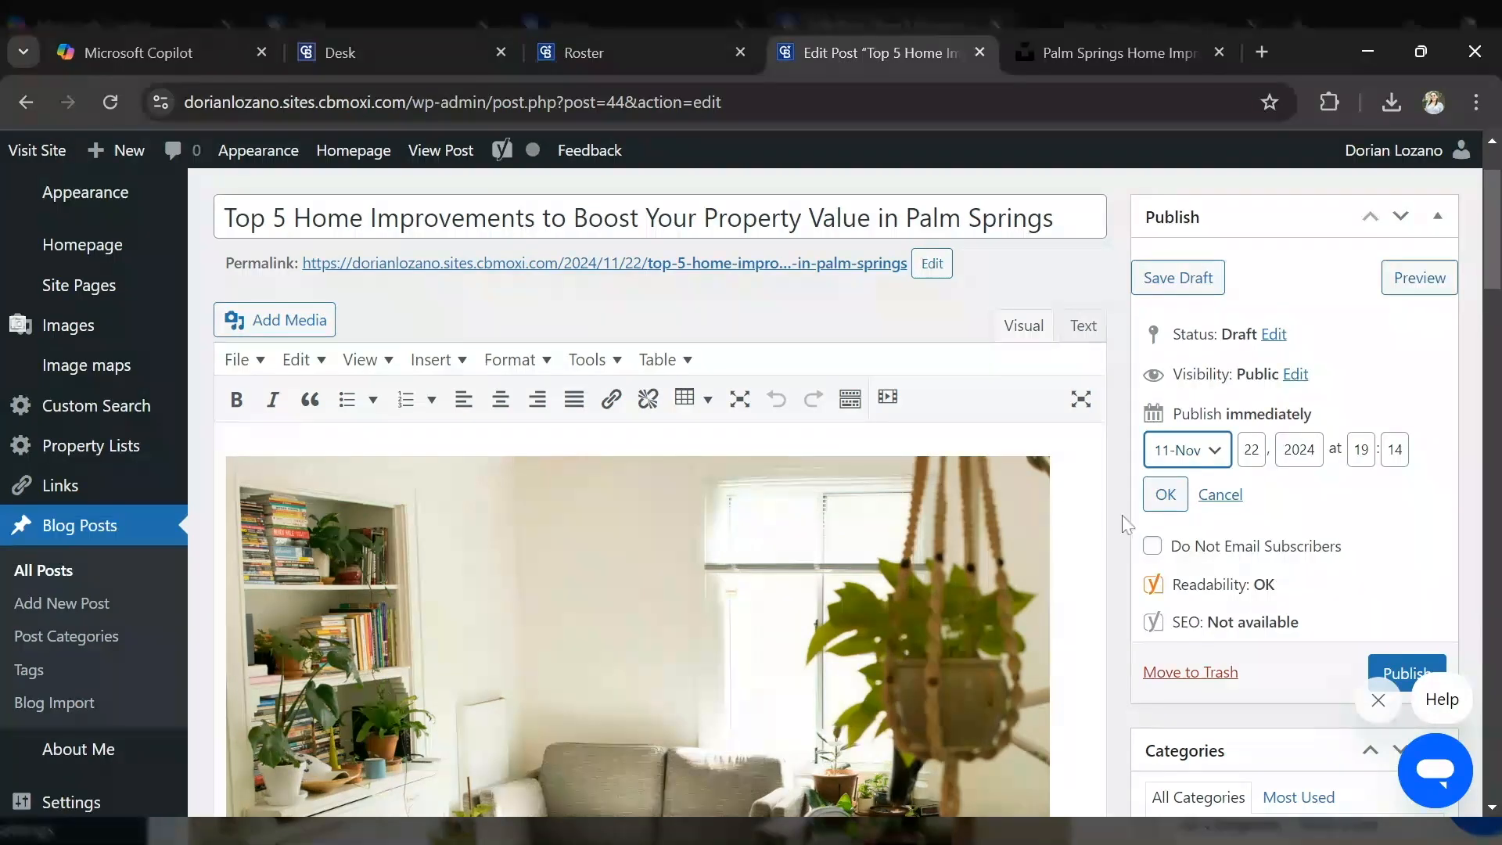
- Create a new post category named "Home Improvement" without a parent category
scroll(1125, 524, "down", 1)
scroll(1124, 524, "down", 2)
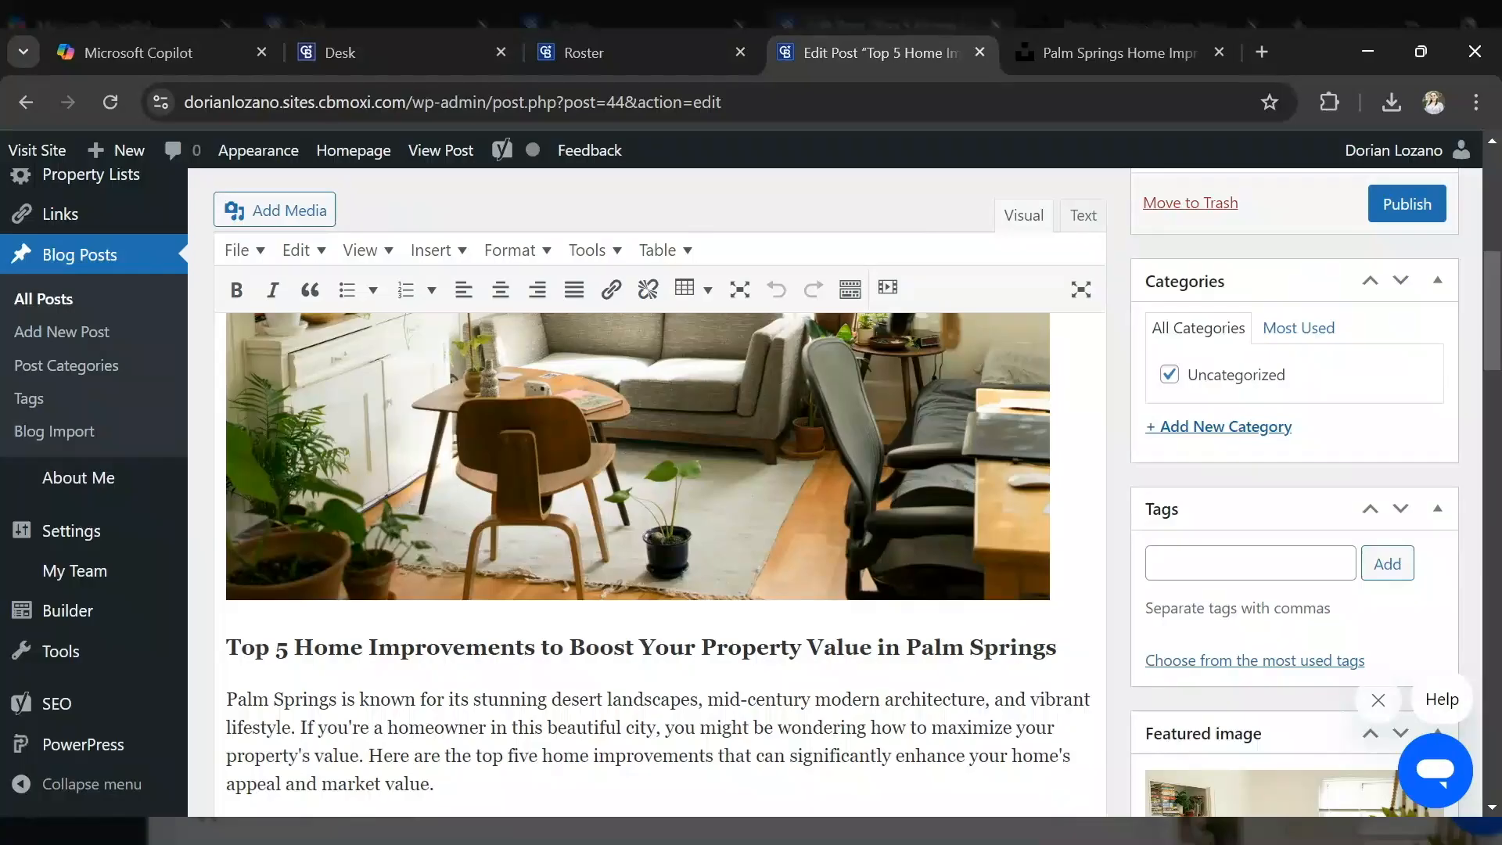
left_click(1259, 427)
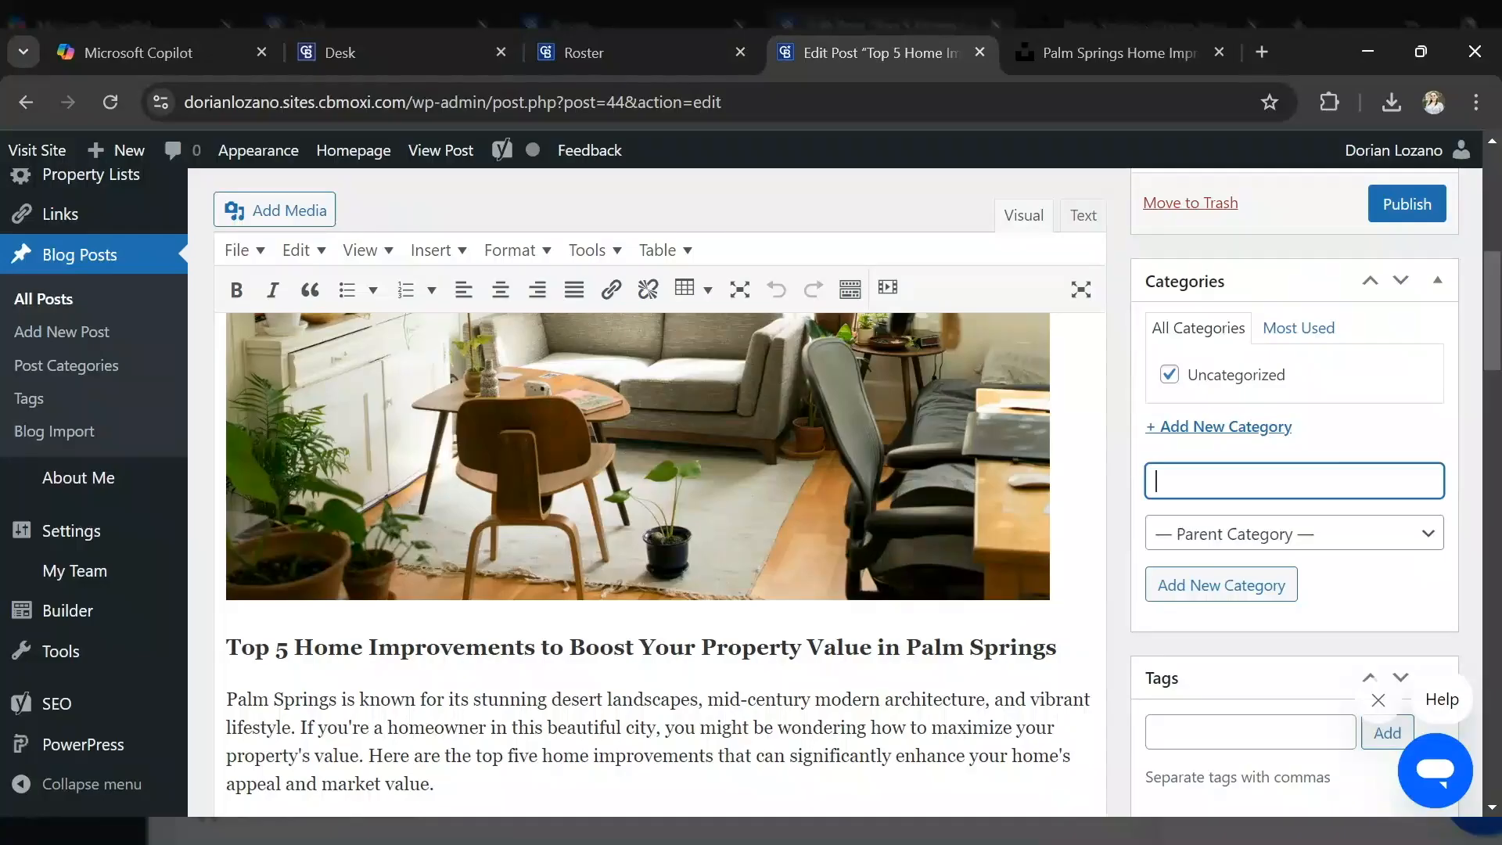
type("Home Improvement")
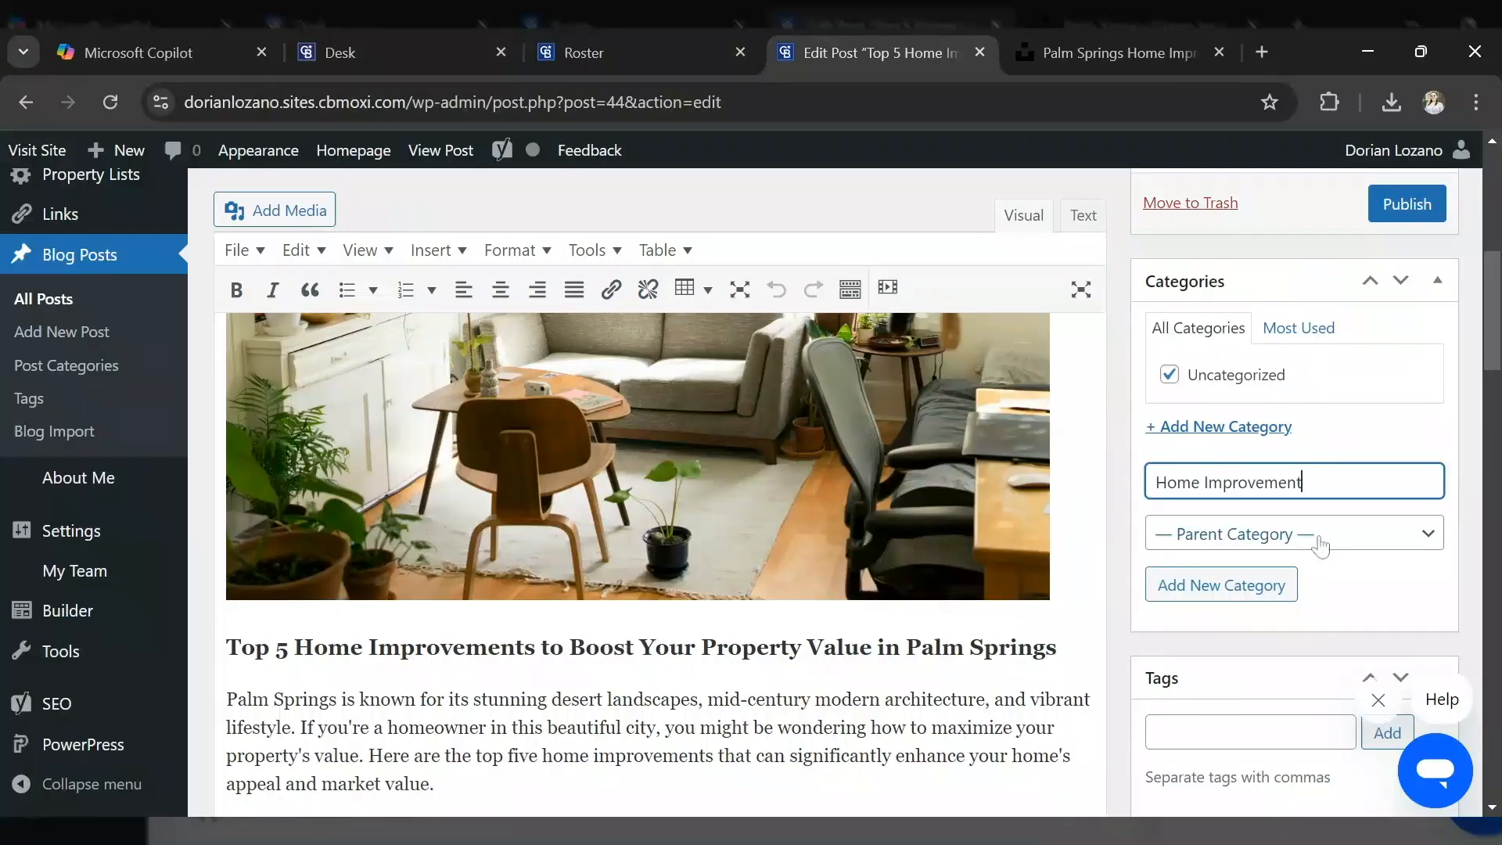
left_click(1221, 599)
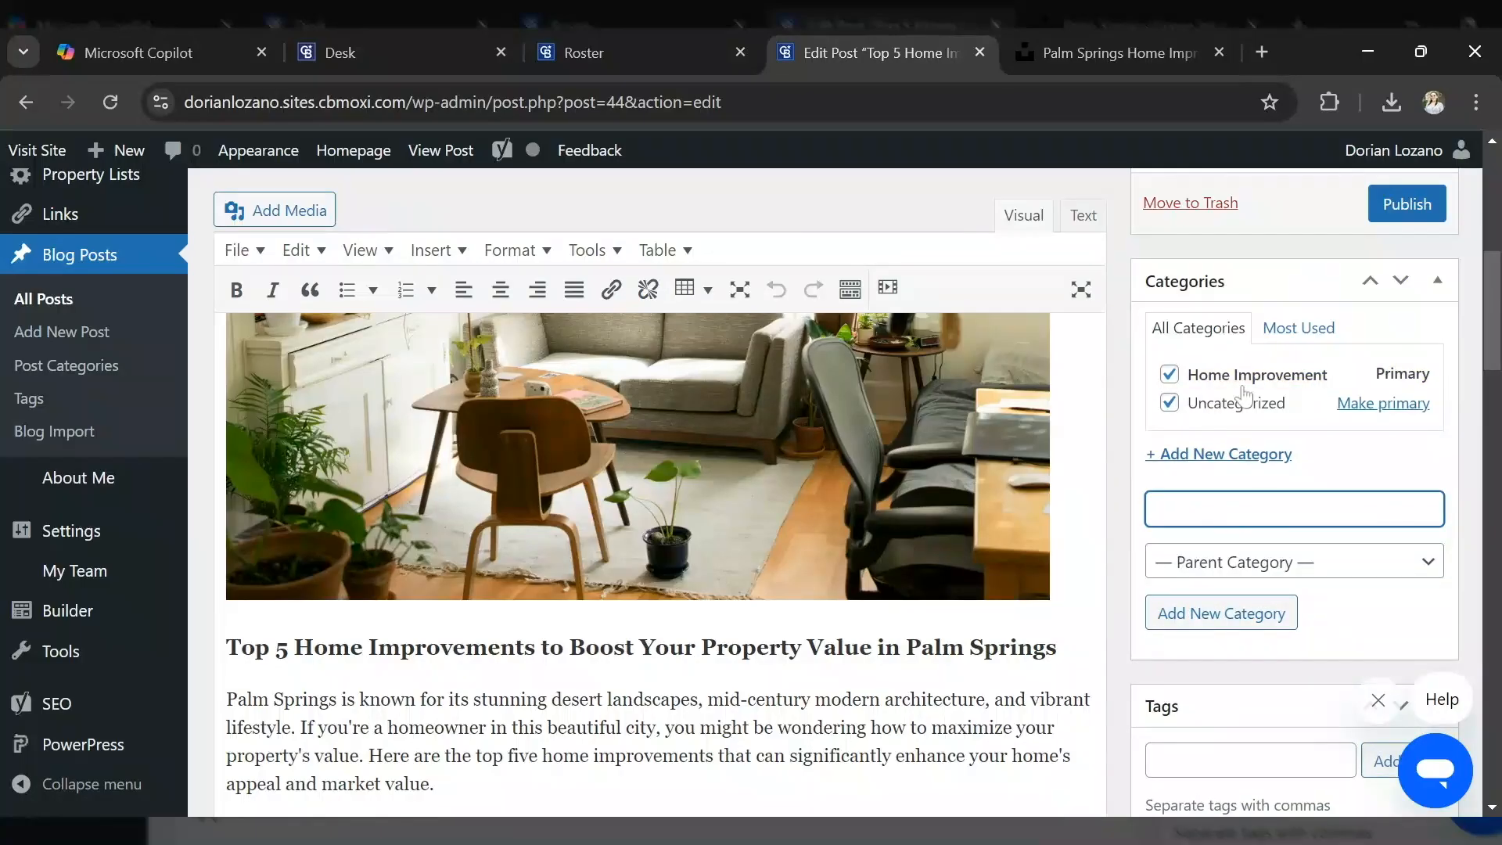
- Check which category is marked as primary and compare the most used categories with the full category list
left_click_drag(1375, 374, 1422, 374)
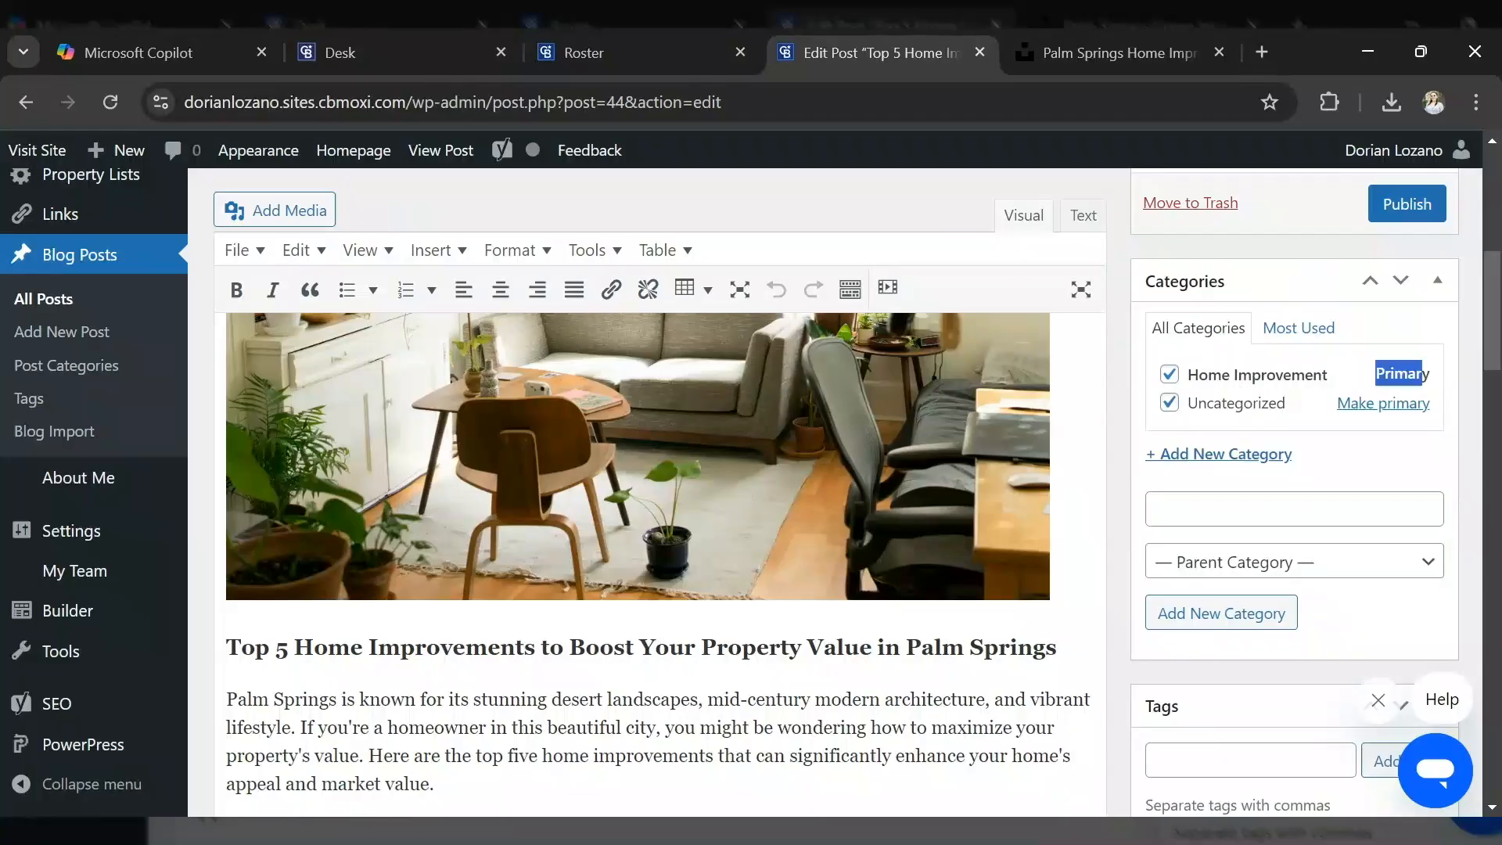
left_click(1437, 389)
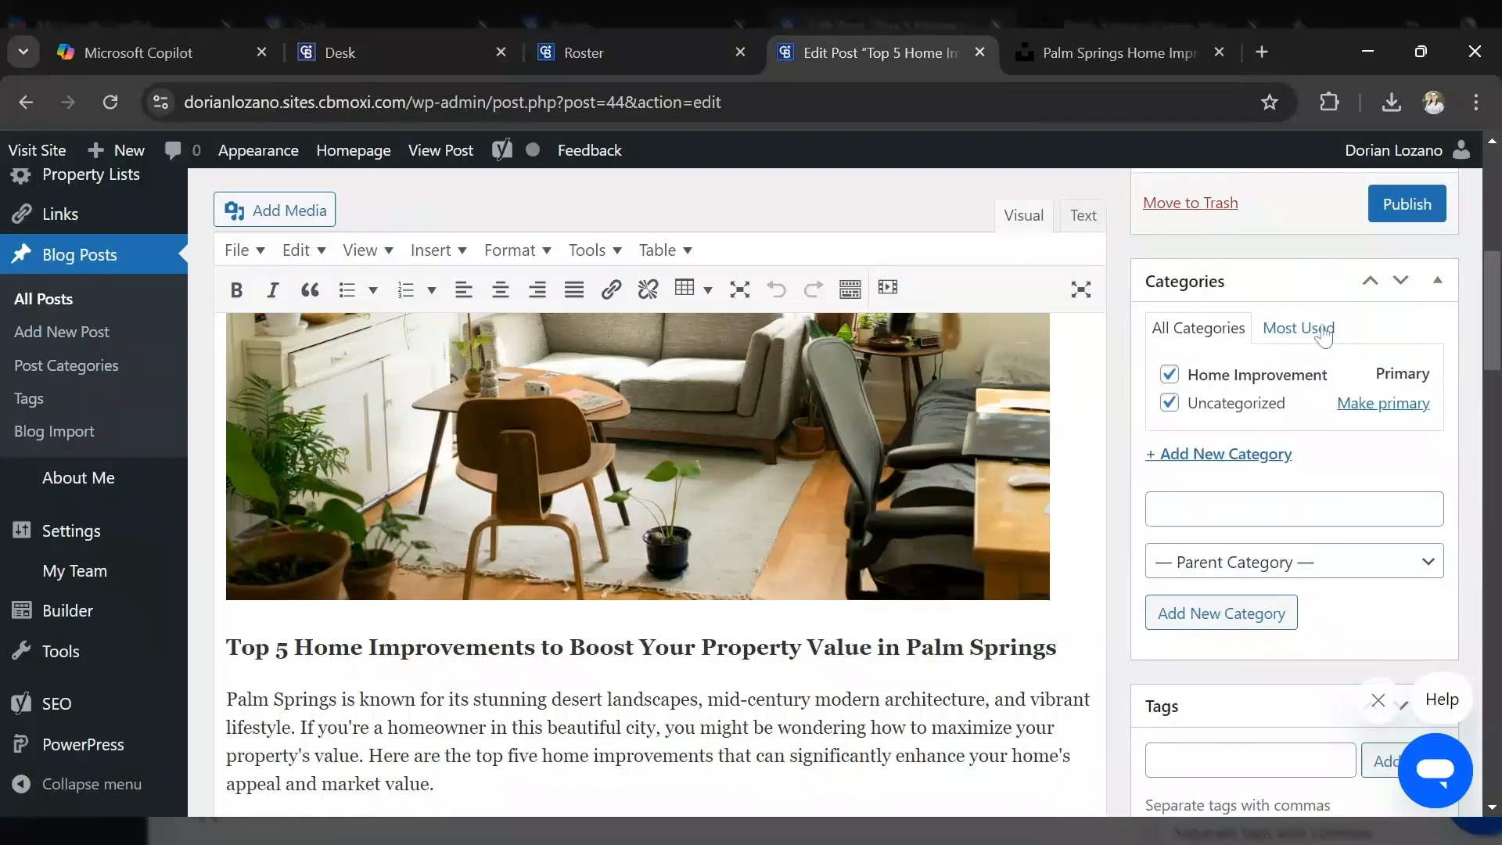
left_click(1282, 329)
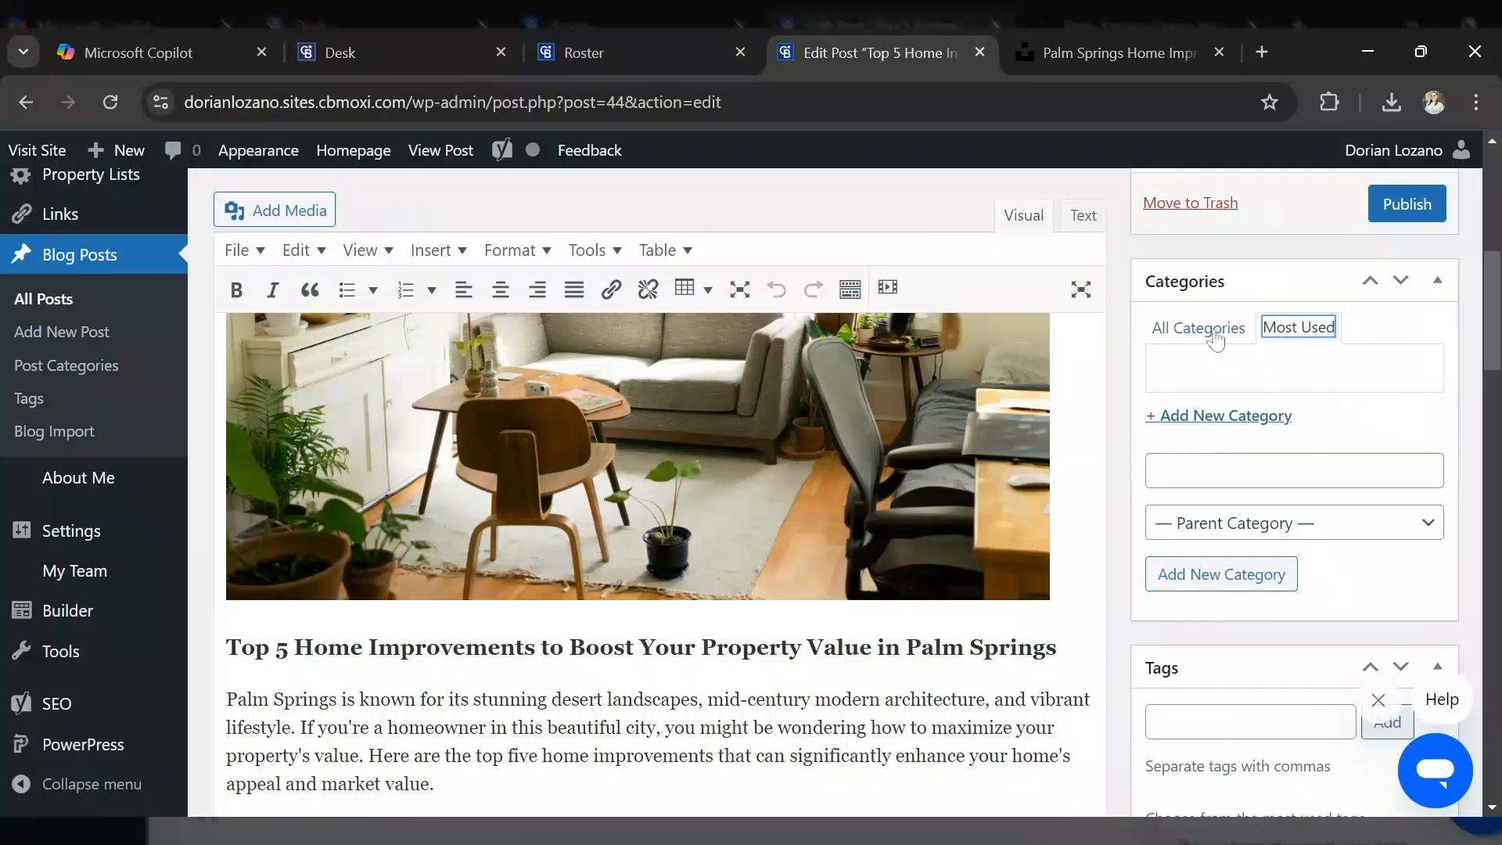
left_click(1215, 332)
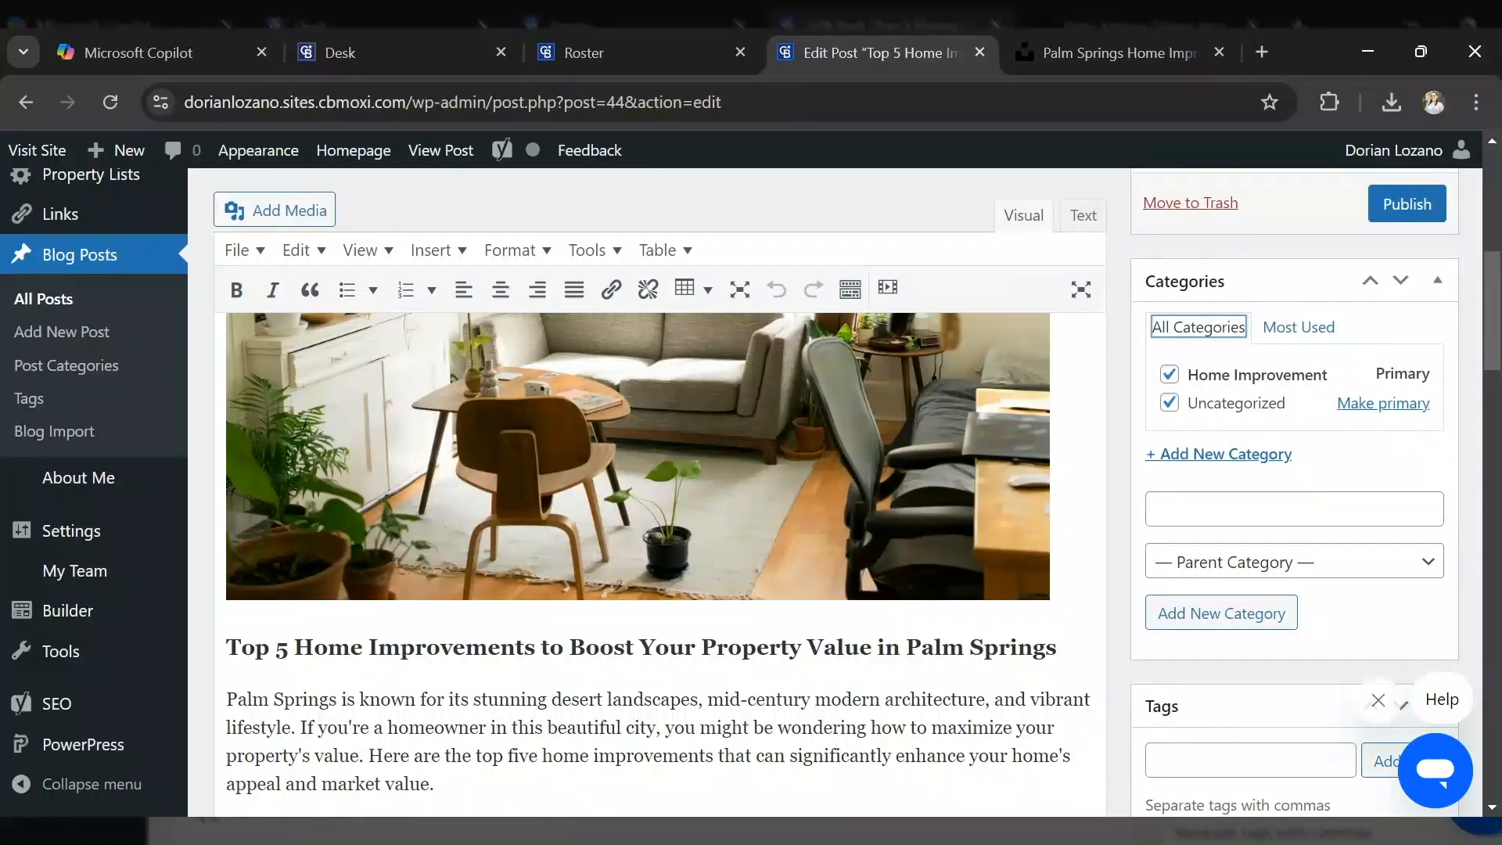
- Enter the tags "boost your property", "palm springs", "home" and "improvement" for the post, separated by commas
scroll(1303, 416, "down", 2)
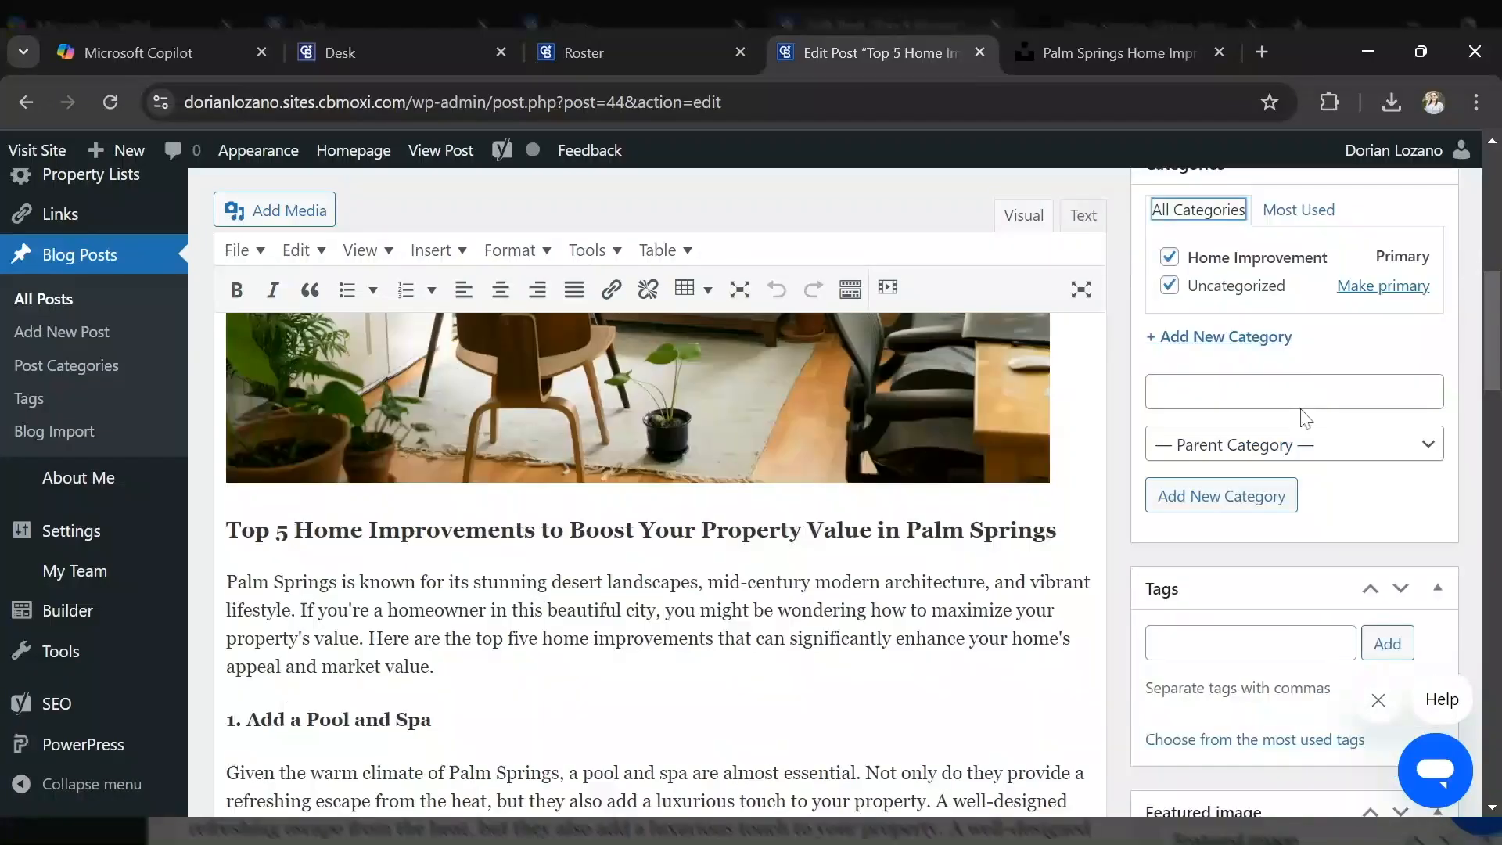
scroll(1305, 416, "down", 3)
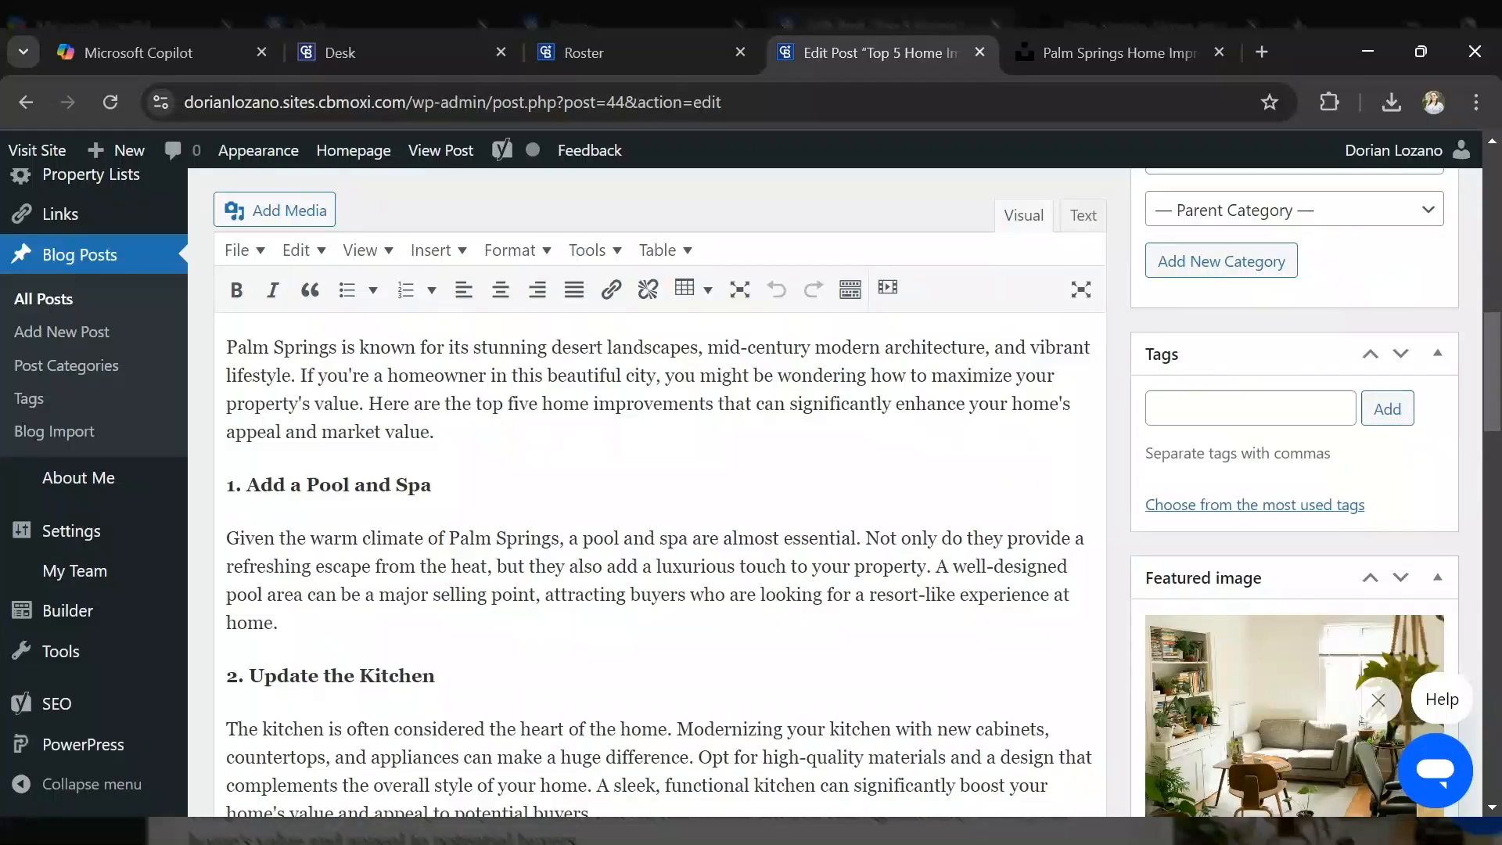
left_click(1250, 408)
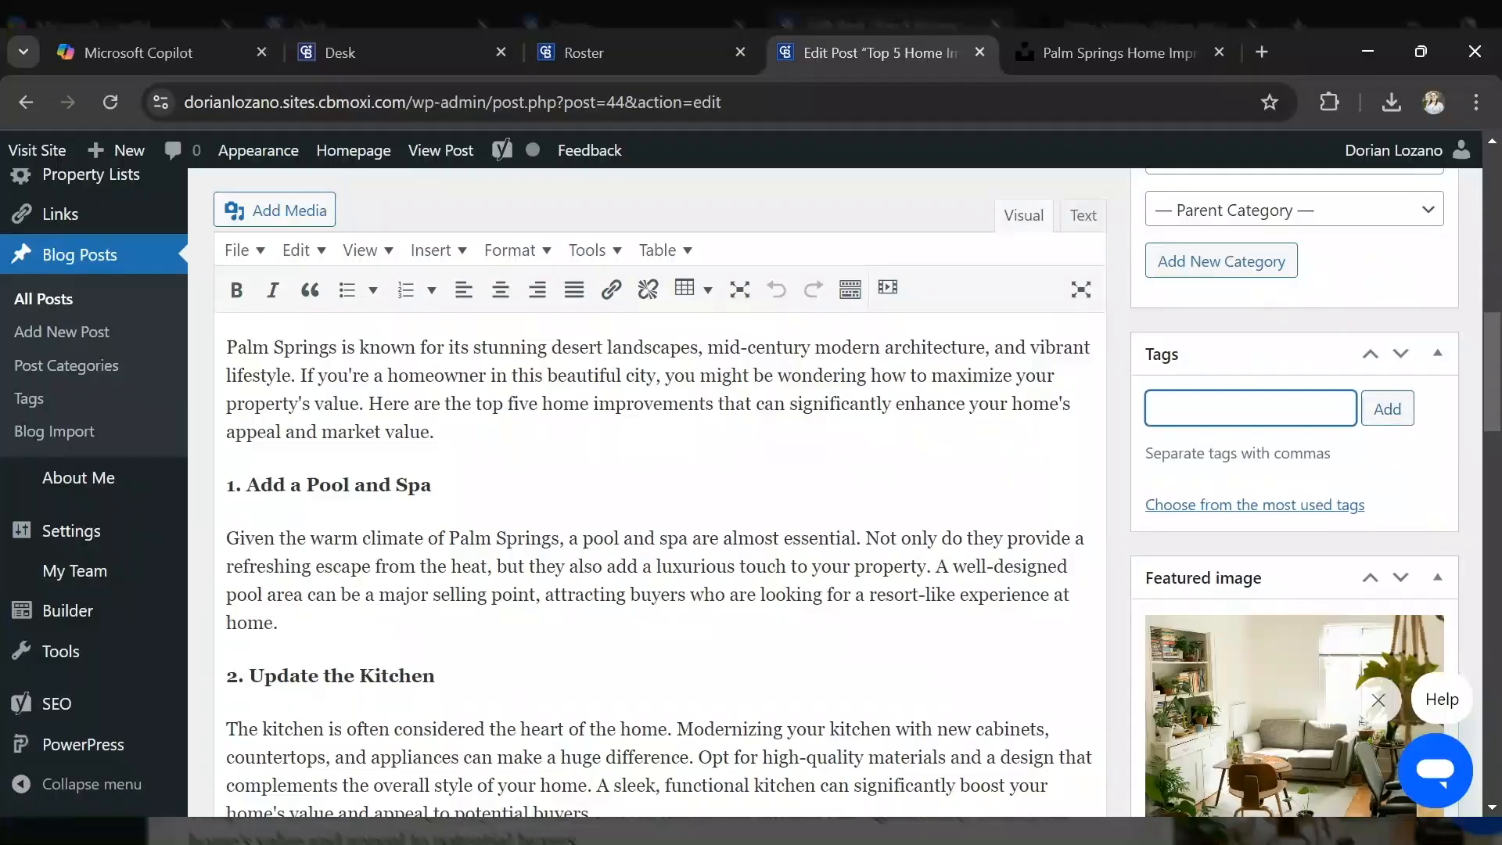
scroll(1361, 720, "up", 2)
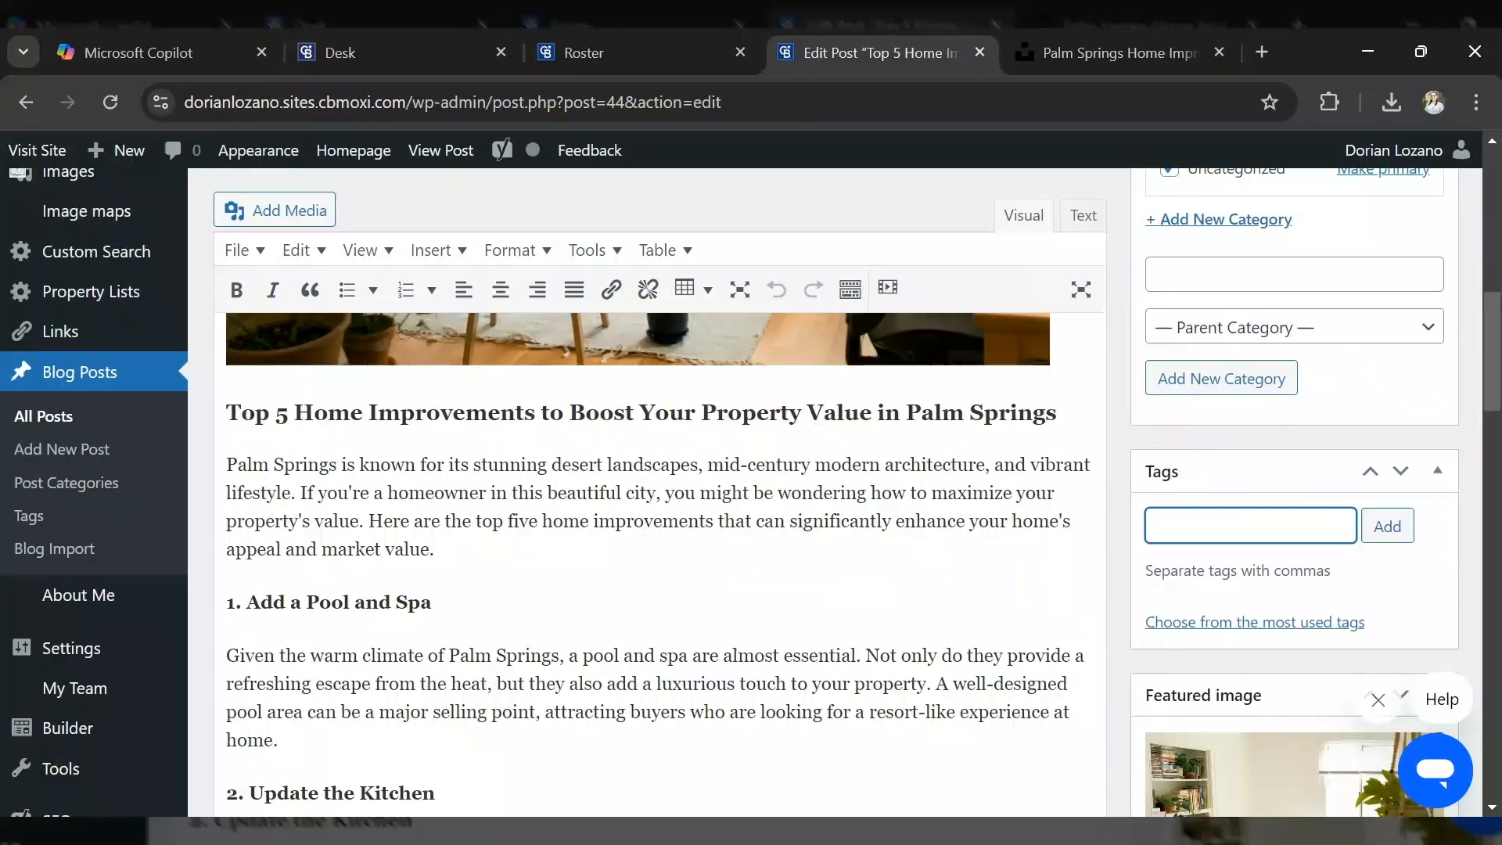
type("bo")
type("ost your")
type(" proper")
type("ty")
type(",")
type(" palm sp")
type("rings")
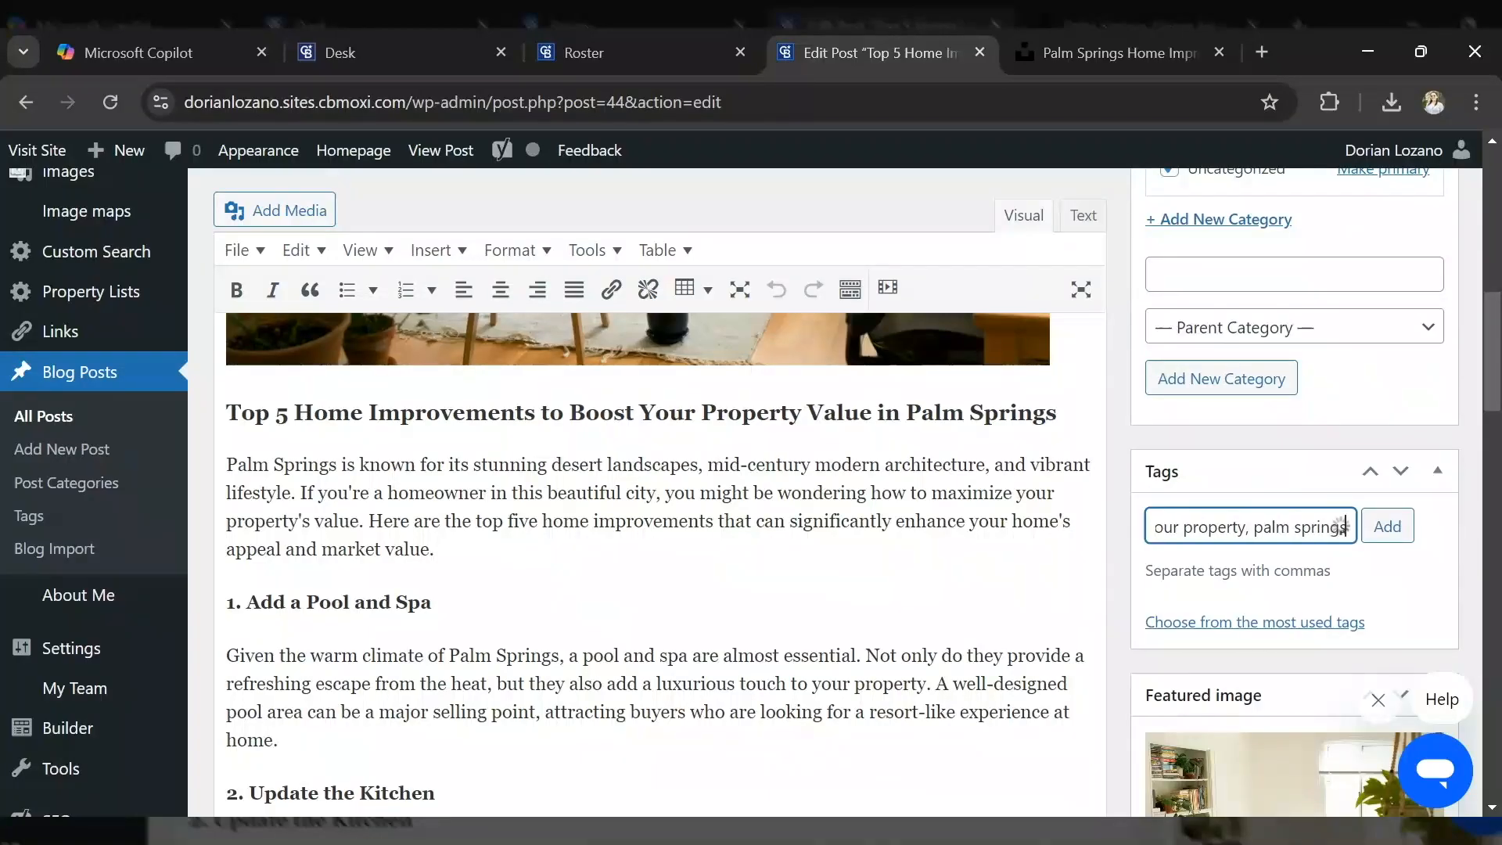
type(",")
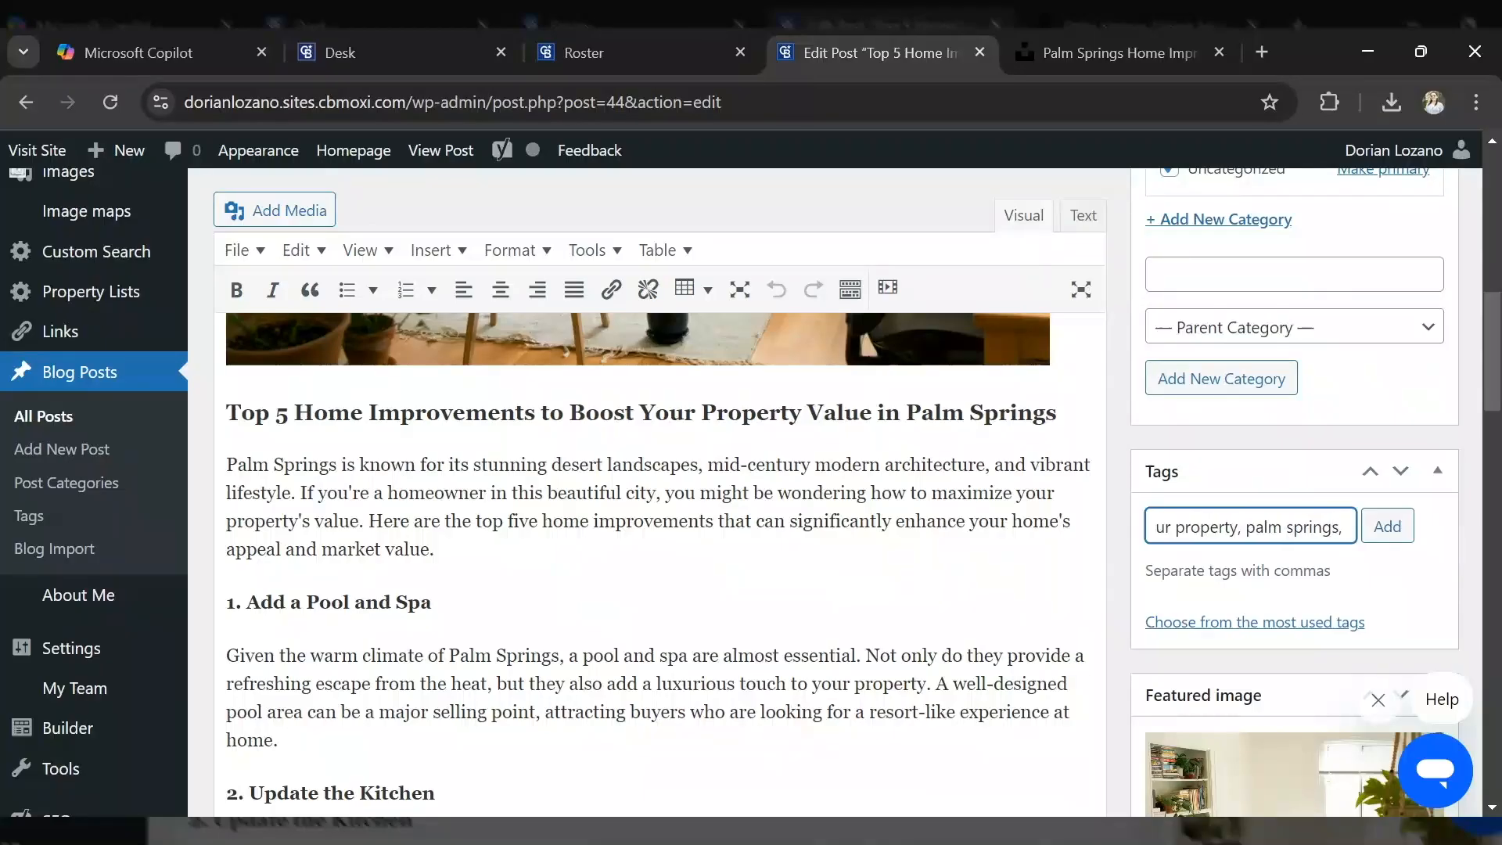
type(" home, improvement,")
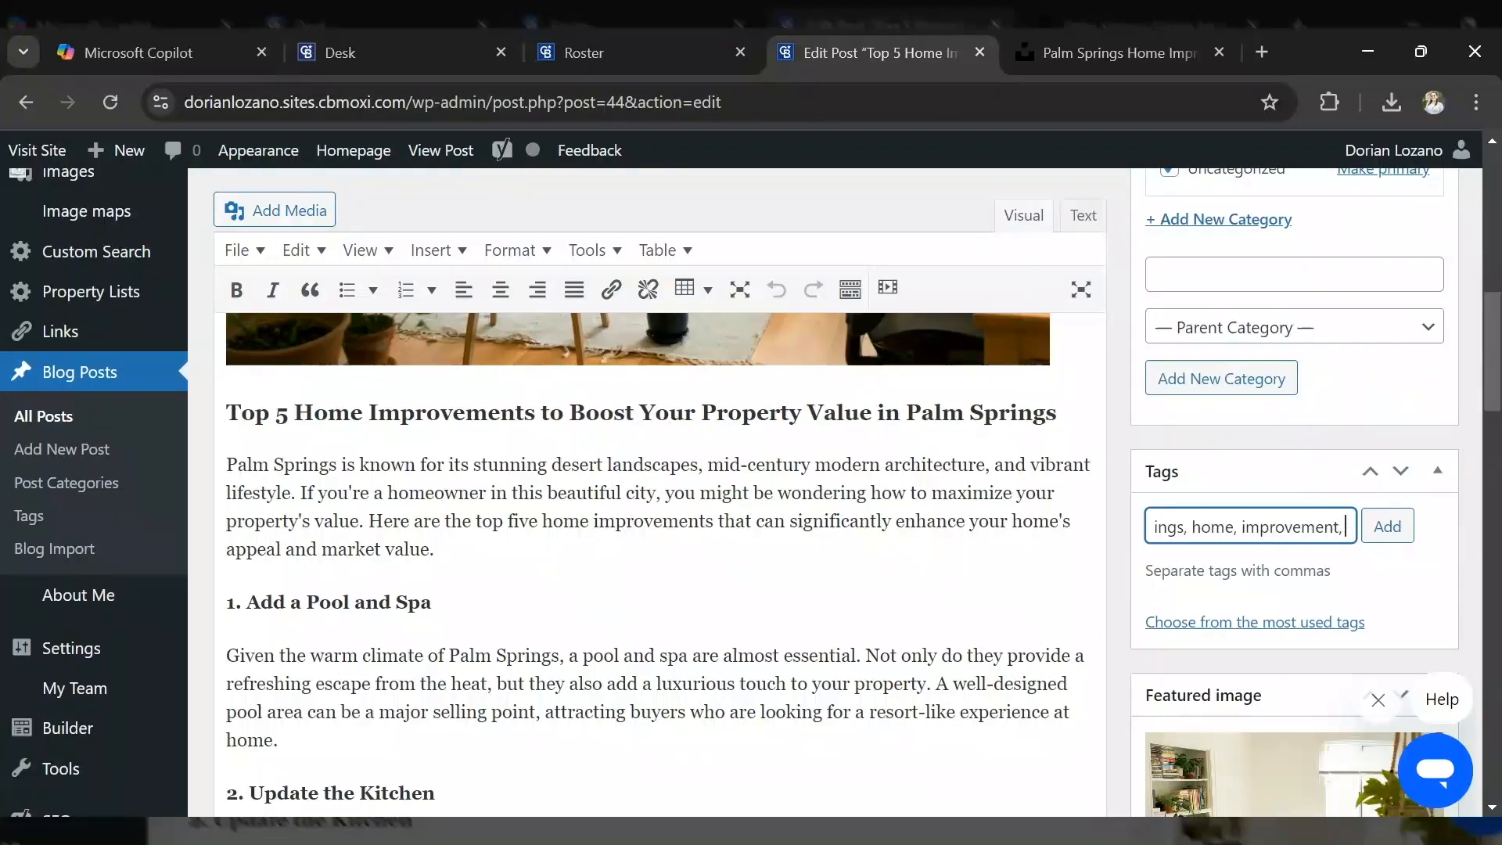
- Continue the comma-separated tag list with "top 5" and "upgrades"
scroll(1361, 718, "down", 2)
type("to")
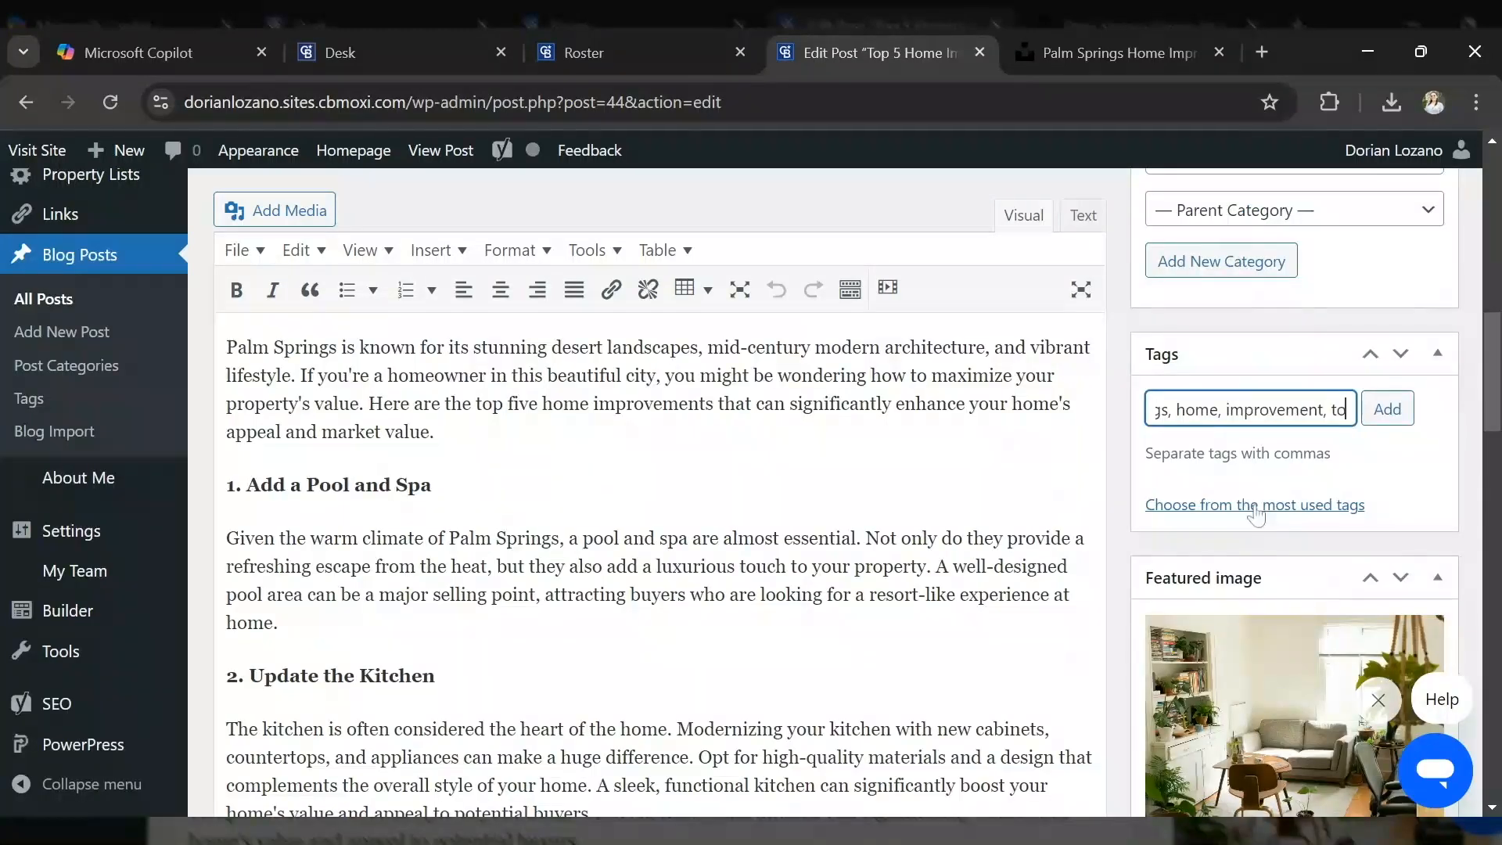
type("p 5")
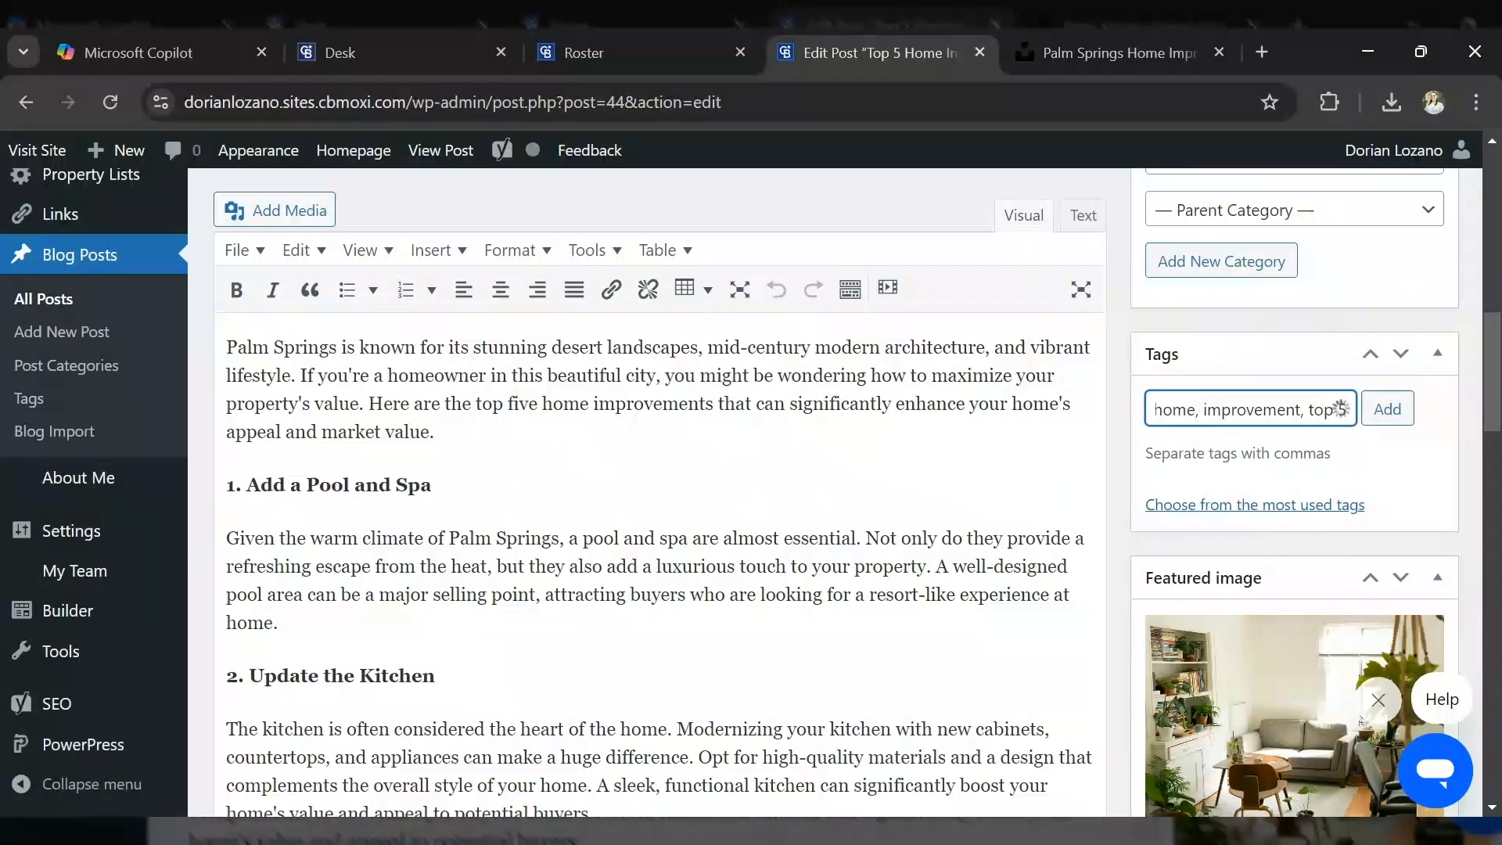
type(",")
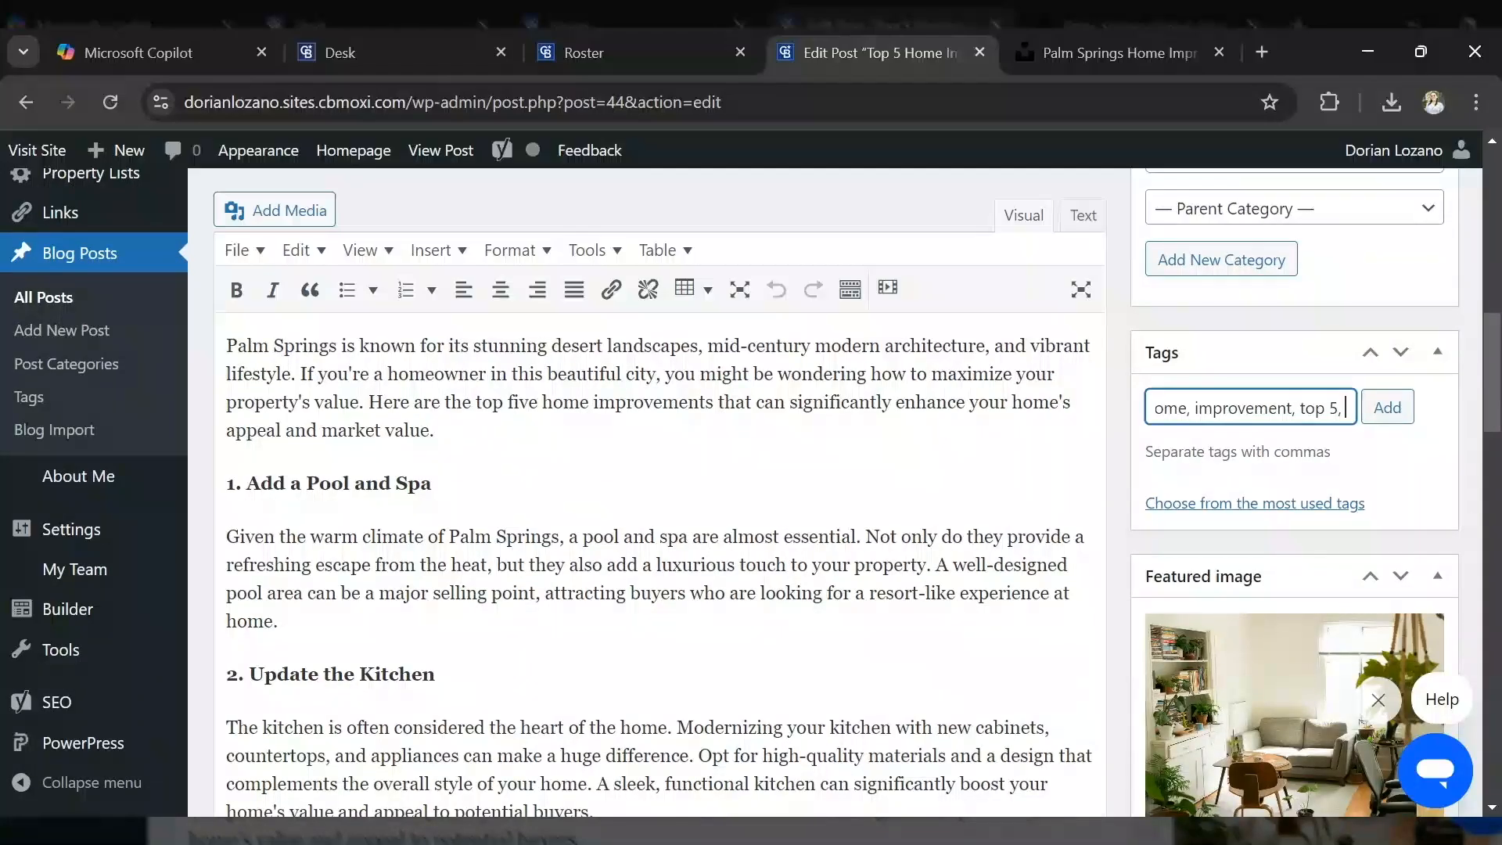
scroll(657, 547, "down", 4)
scroll(657, 547, "up", 4)
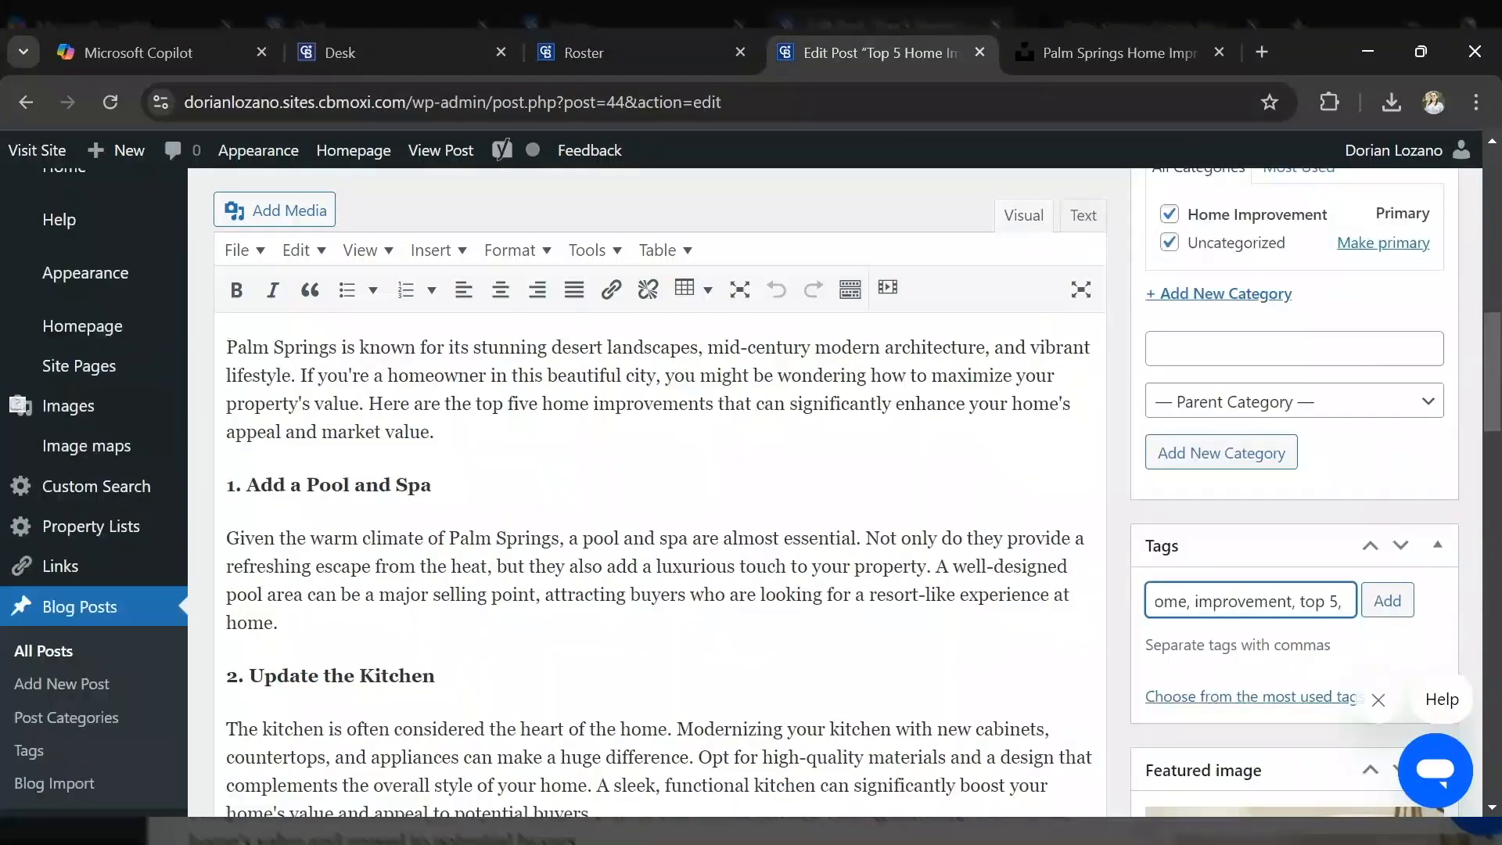
type("upgrades")
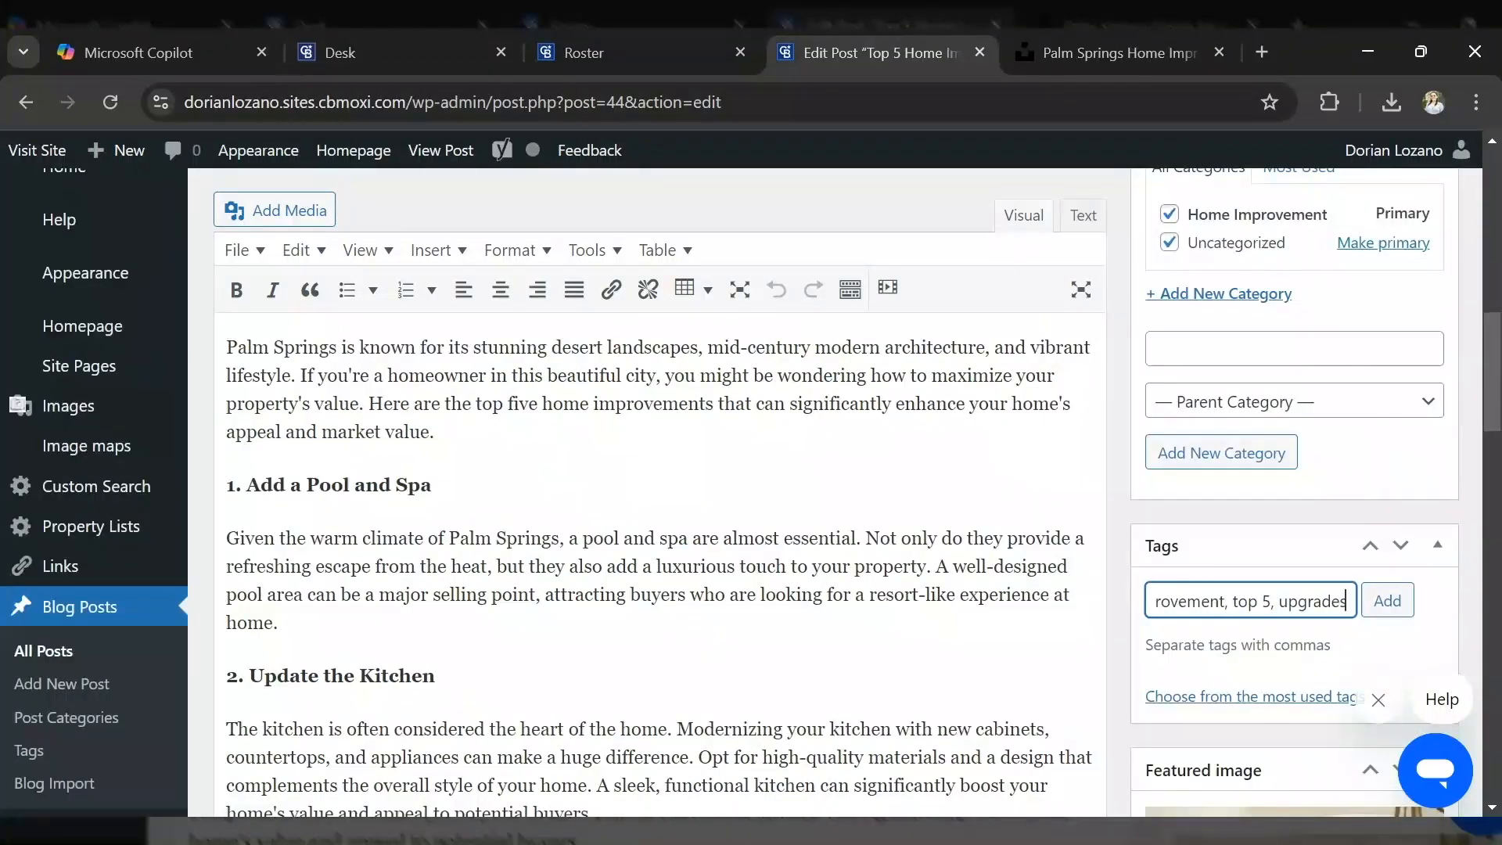
type(",")
- Complete the tag list with "installations" and "enahncements", and add all the entered tags to the post
scroll(751, 470, "down", 1)
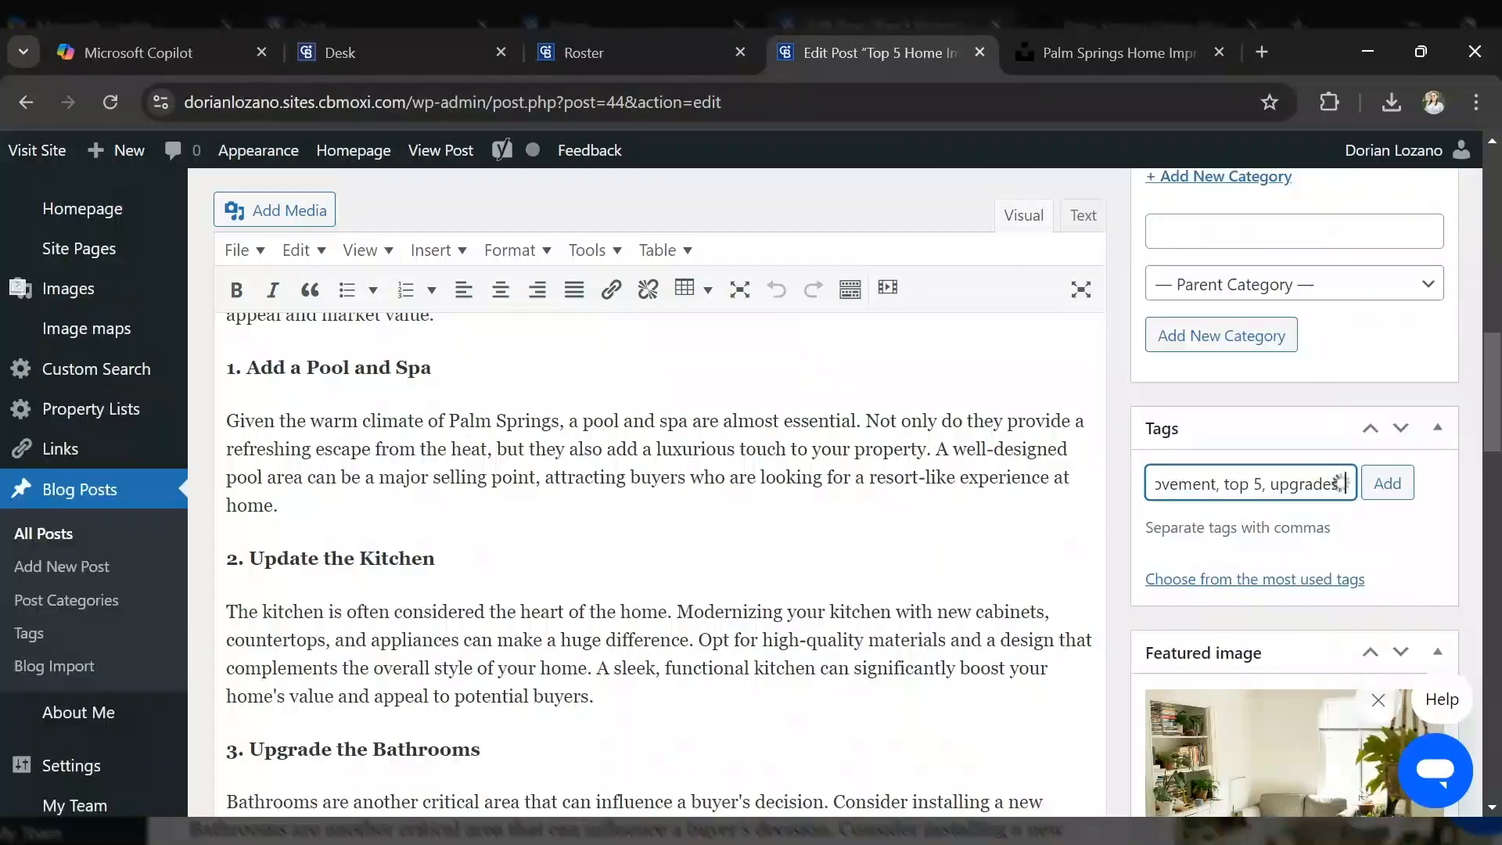
scroll(751, 470, "down", 3)
scroll(660, 564, "down", 4)
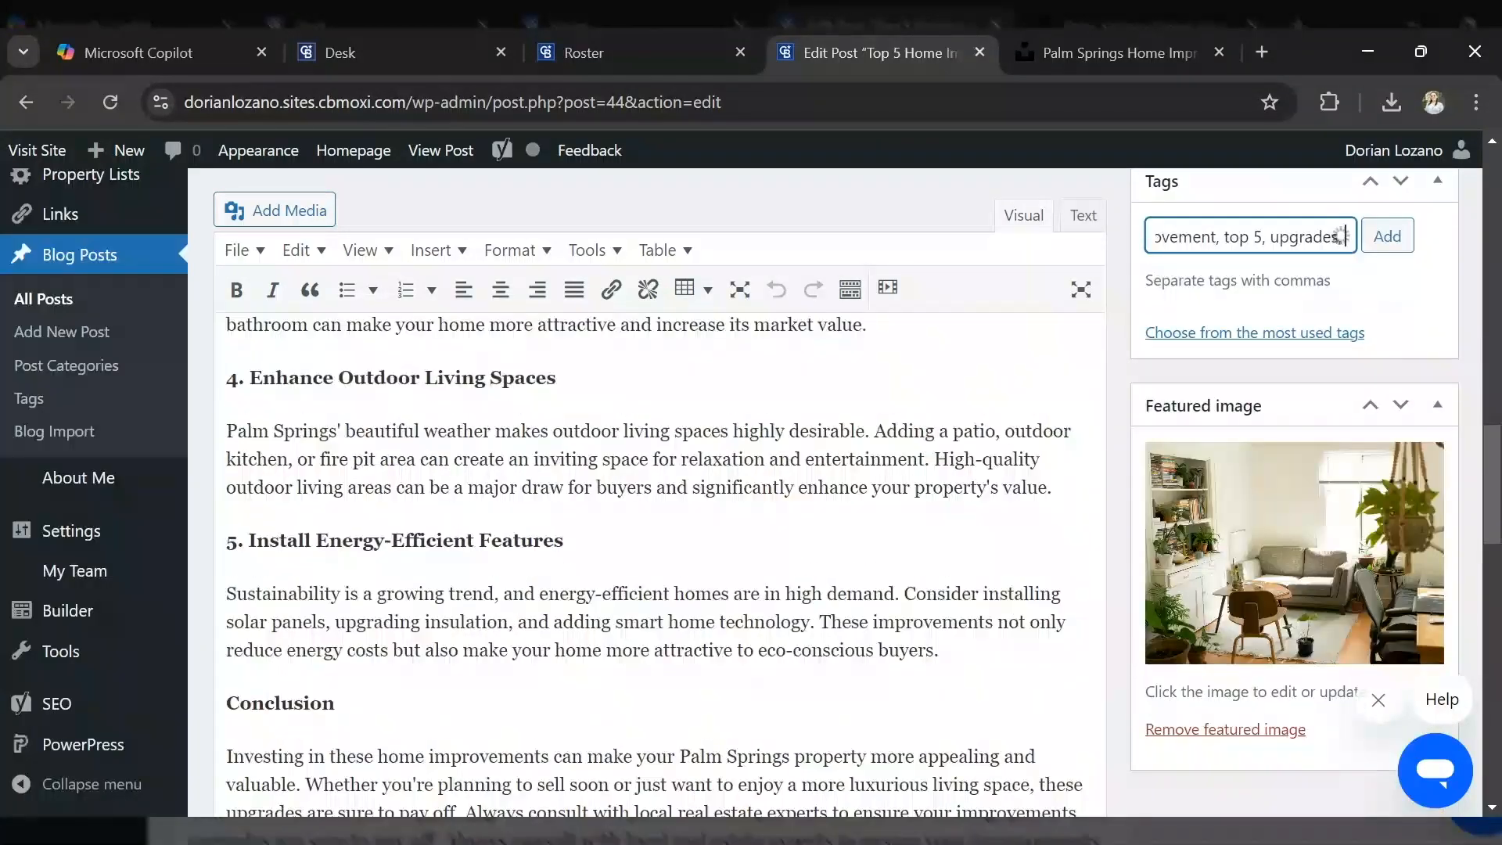
scroll(1296, 486, "down", 1)
type("ins")
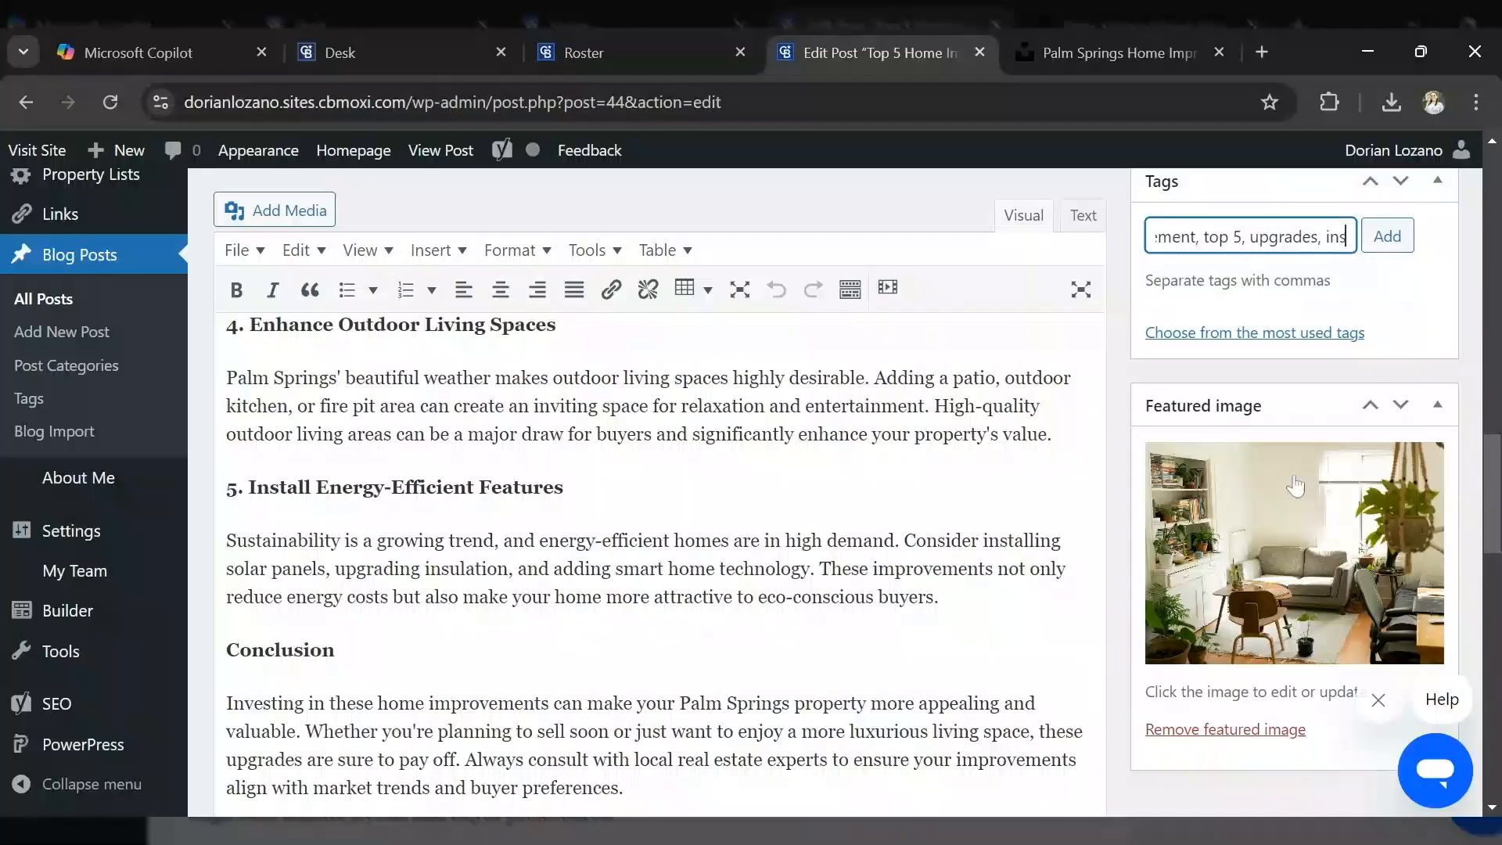
type("tallations,")
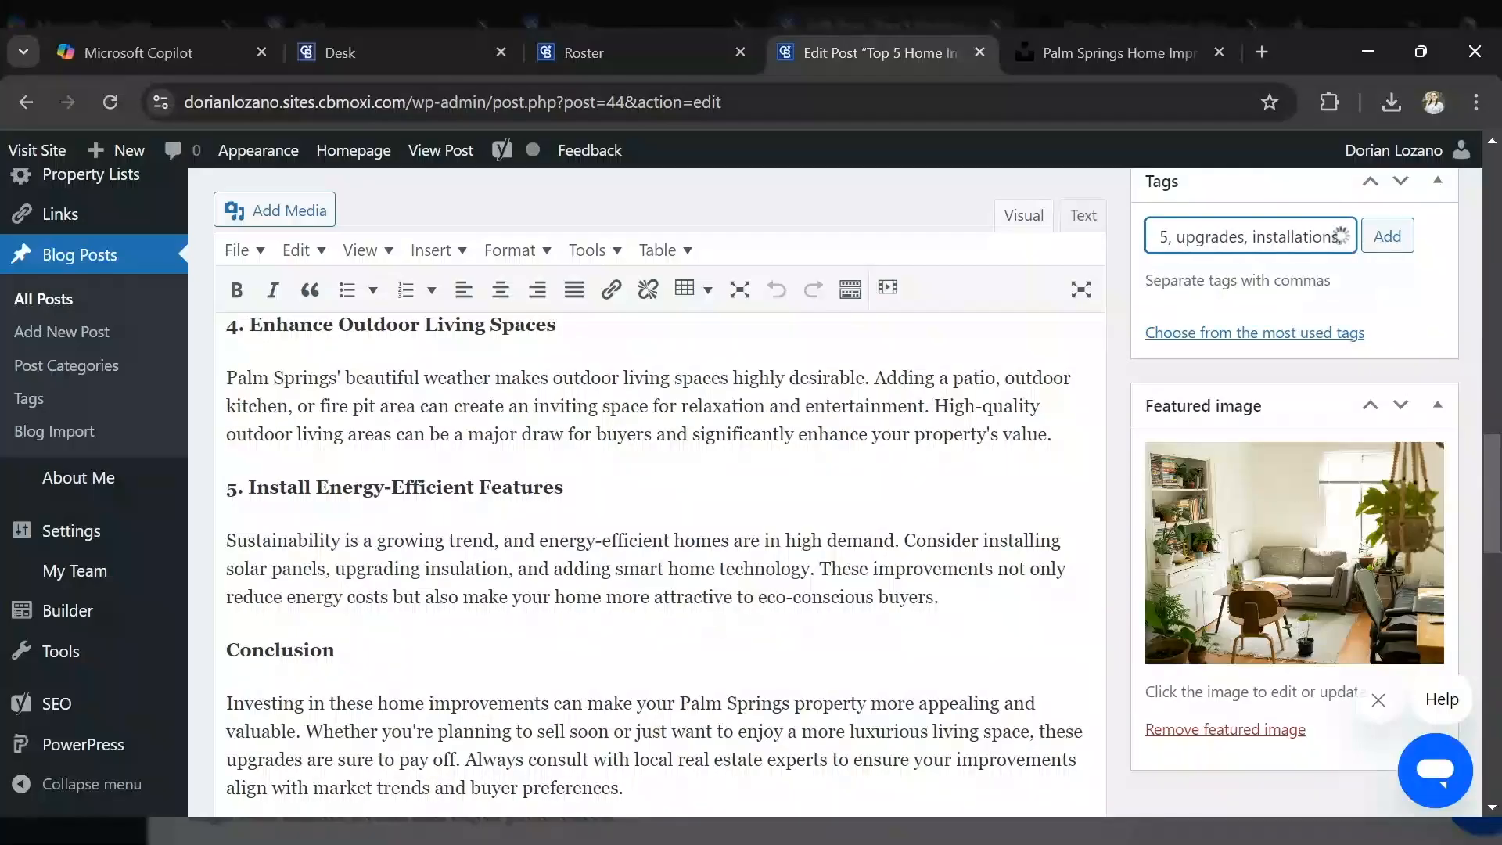
type(" enahncements")
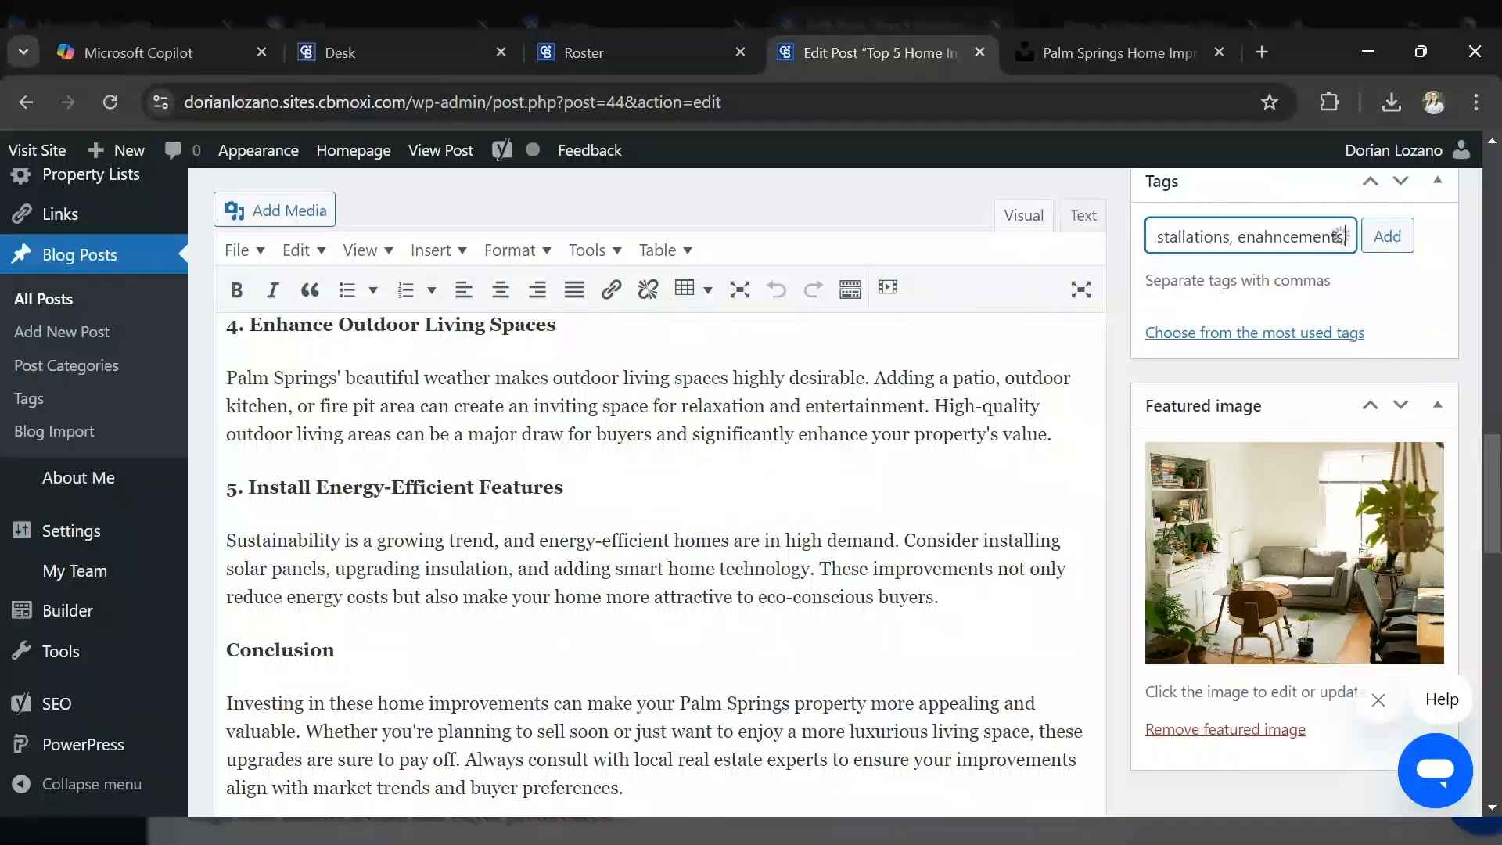
type(",")
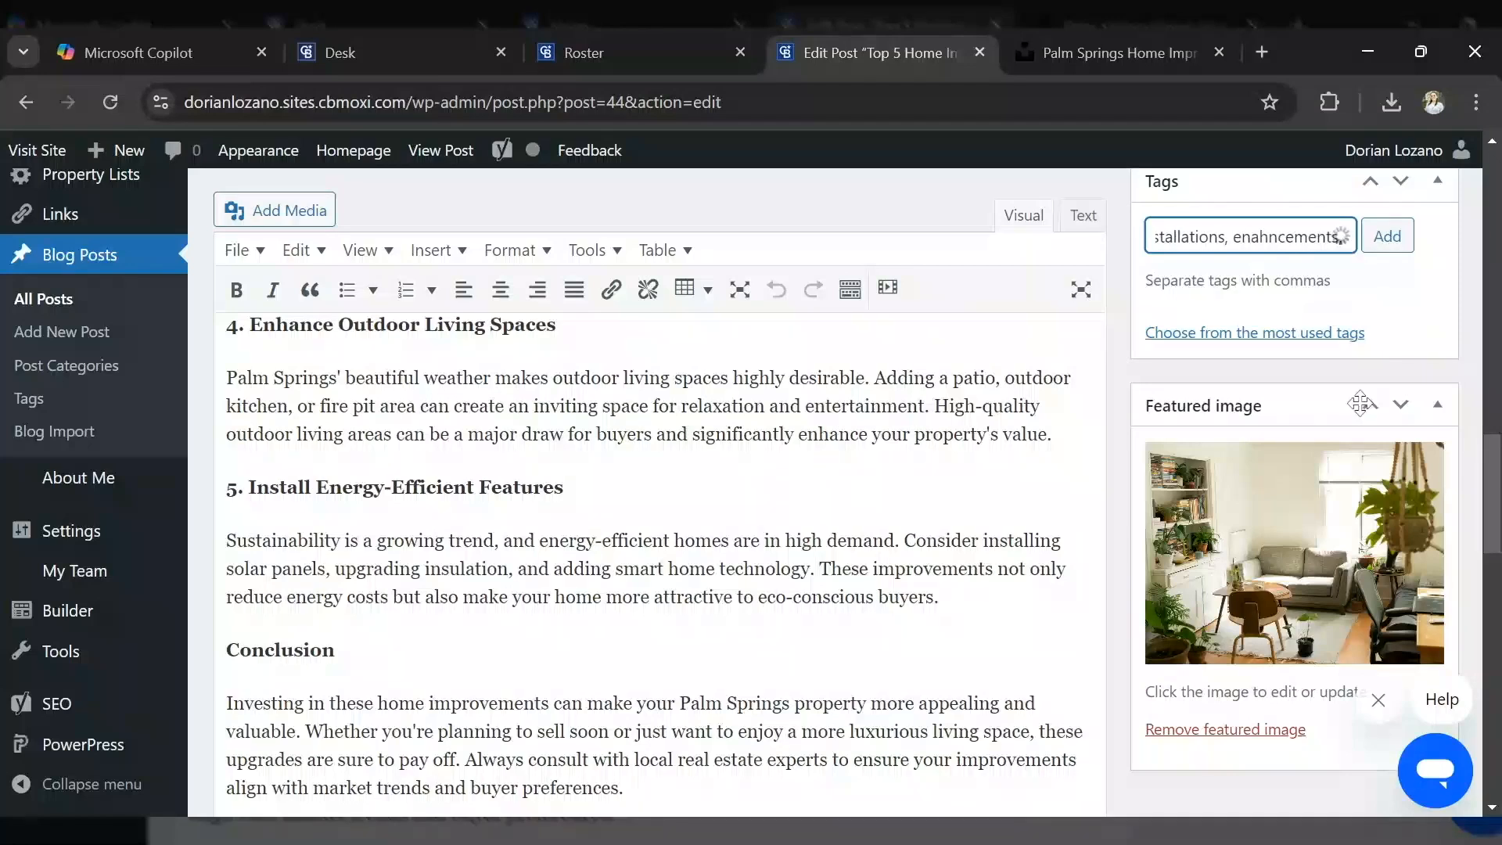
scroll(1359, 676, "up", 2)
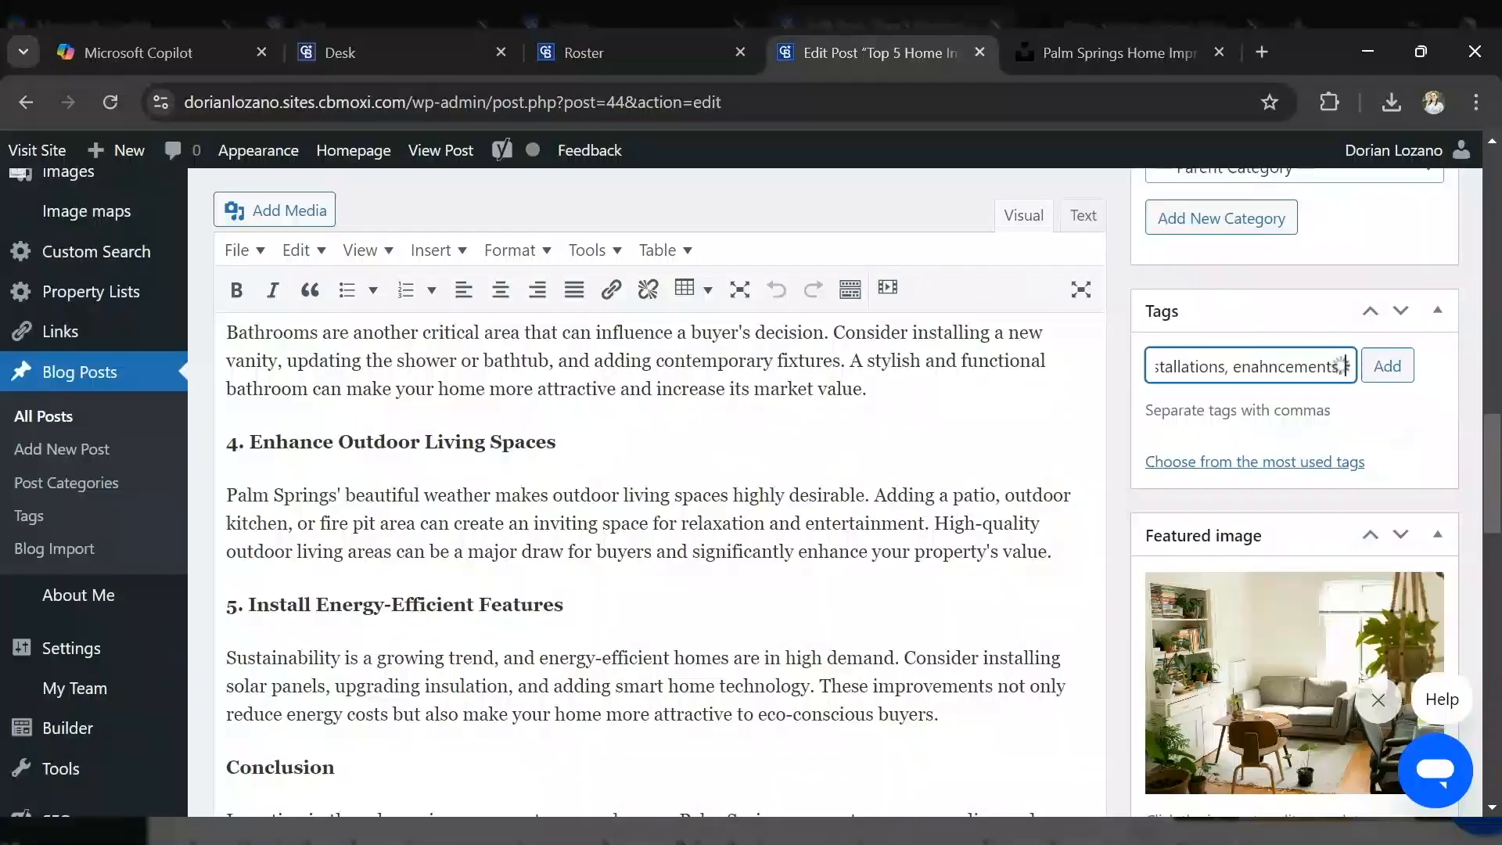
left_click(1149, 420)
left_click_drag(1146, 415, 1332, 415)
left_click(1396, 372)
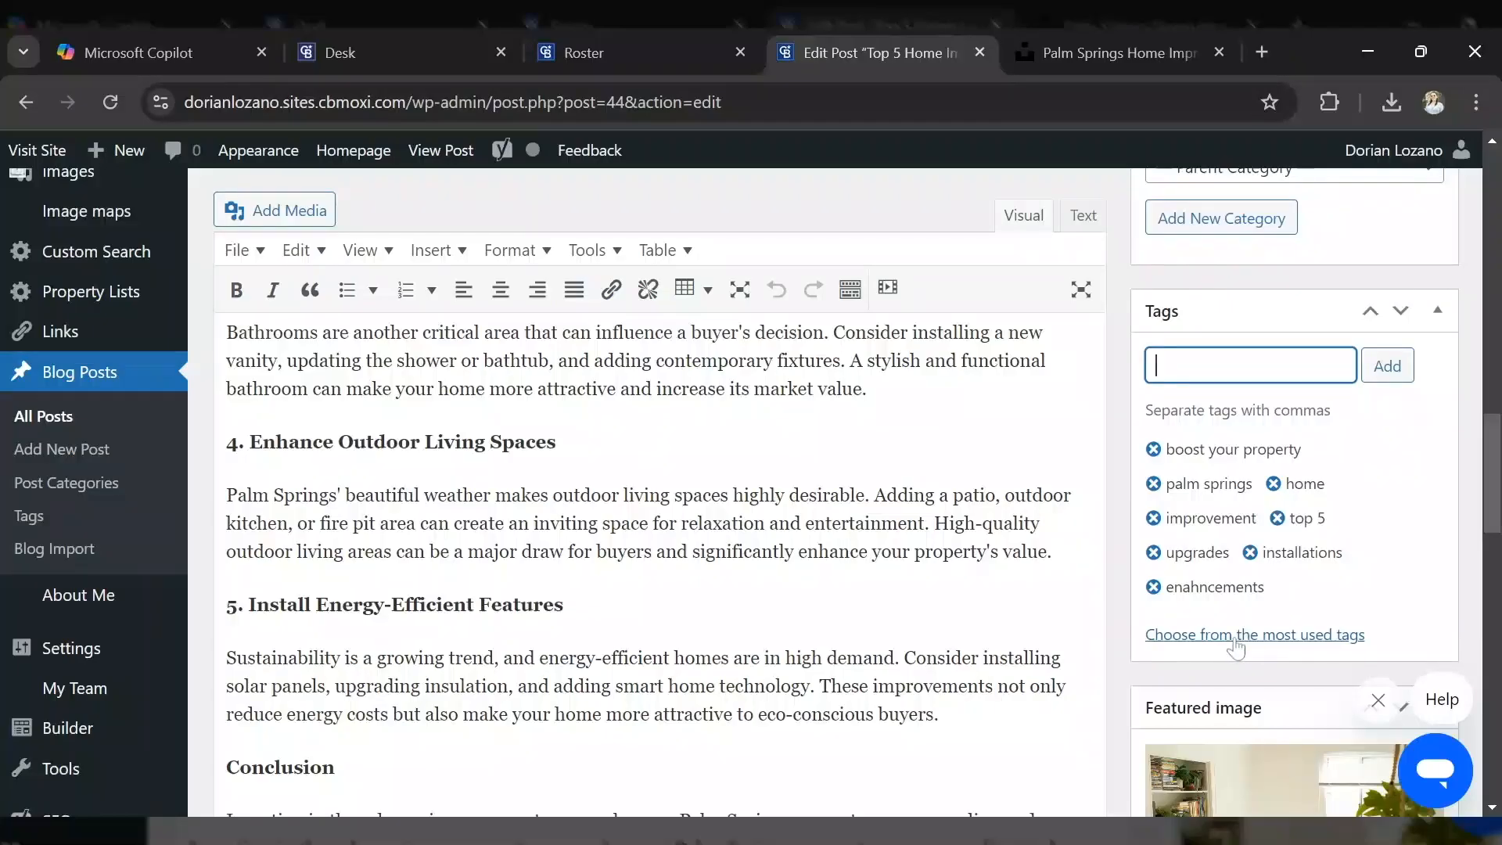
- Review the post's tags, featured image, categories and publish settings before publishing
scroll(1236, 648, "up", 3)
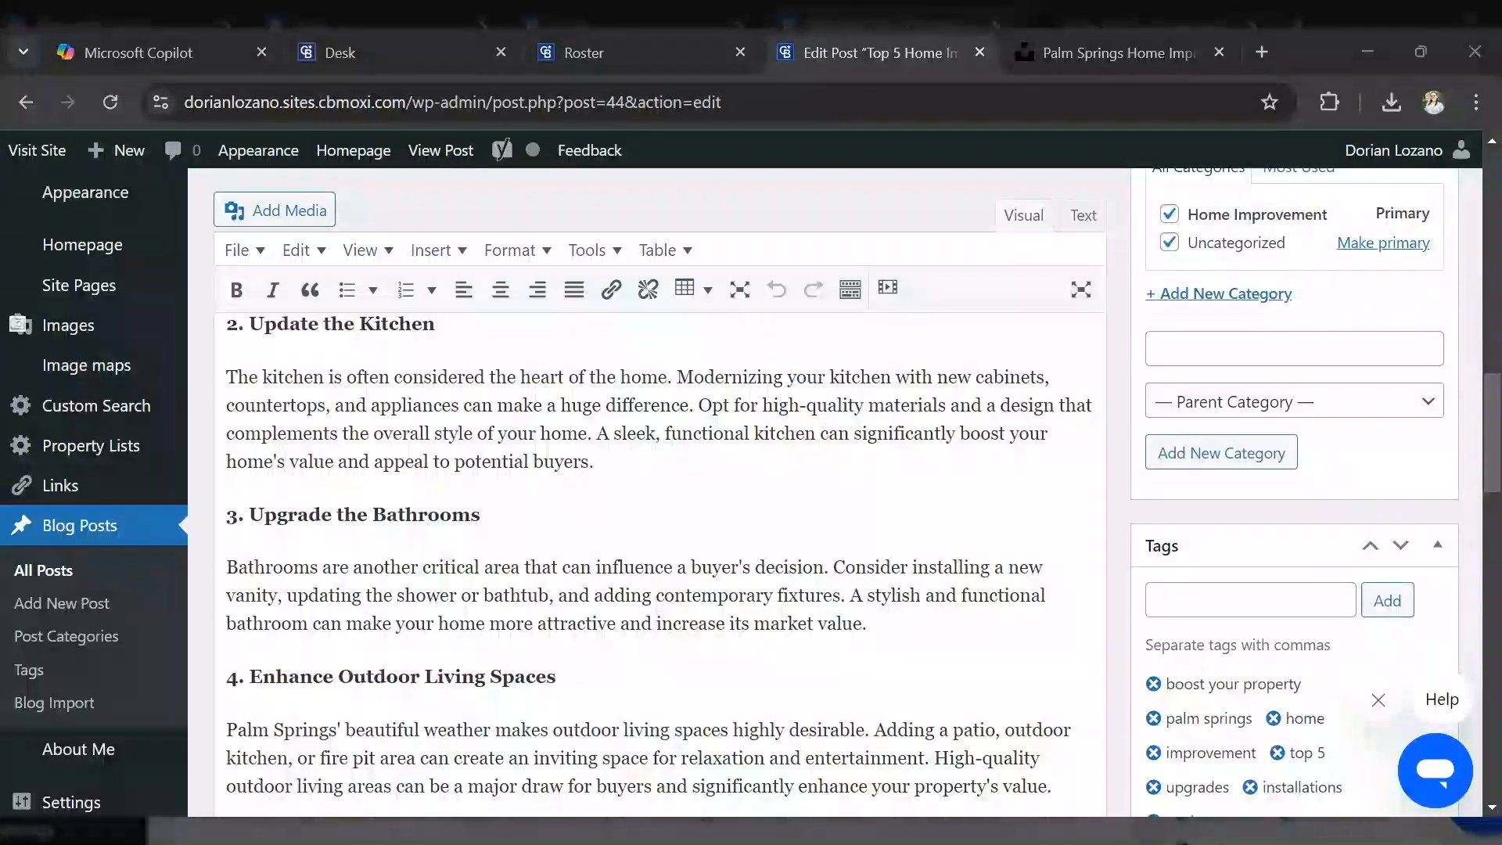
left_click(1314, 524)
scroll(1314, 524, "up", 1)
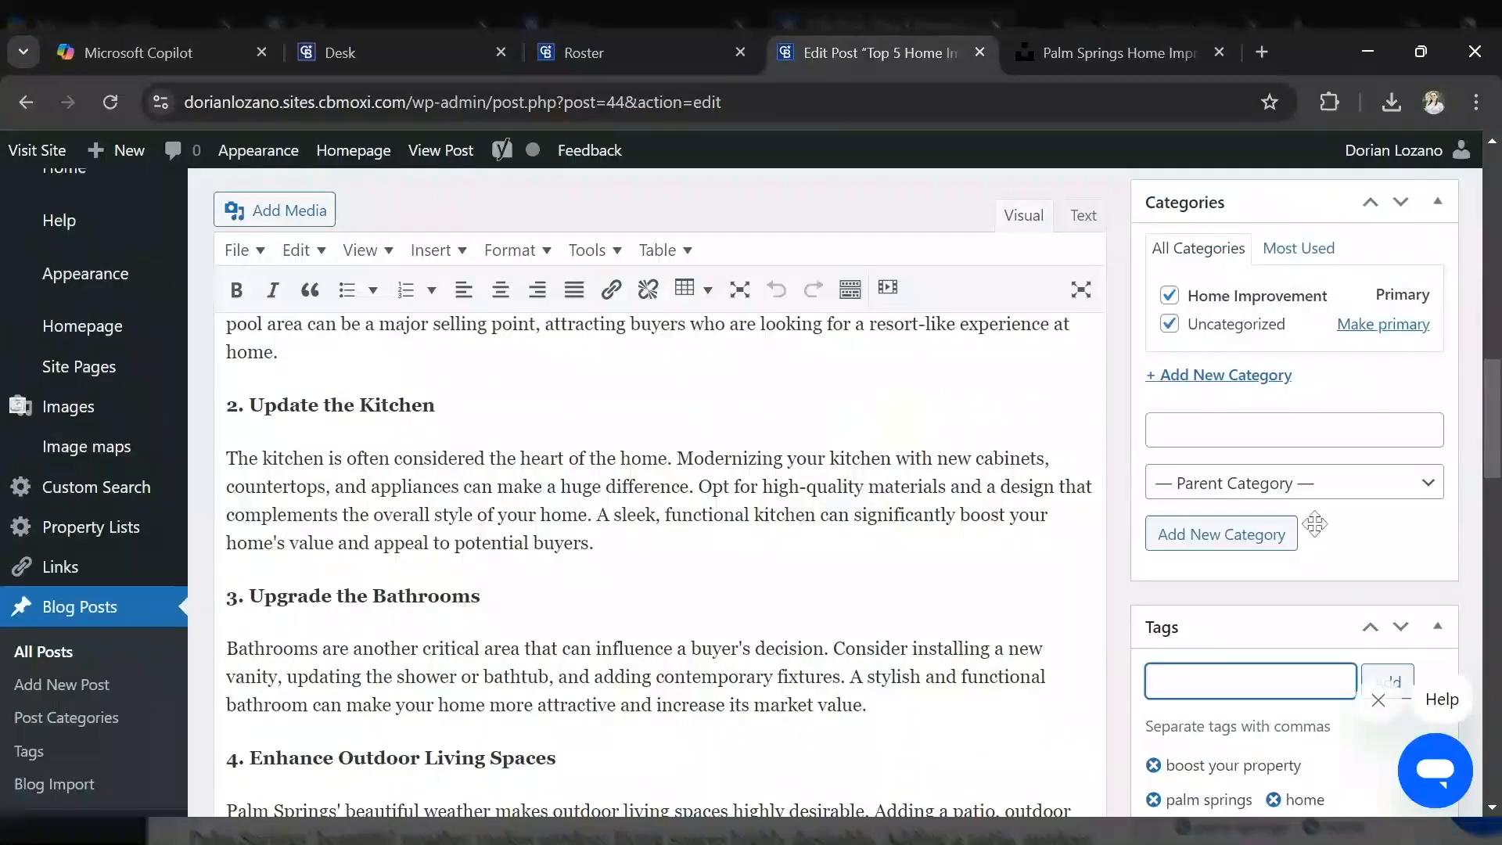
scroll(1314, 524, "up", 1)
scroll(1334, 514, "down", 3)
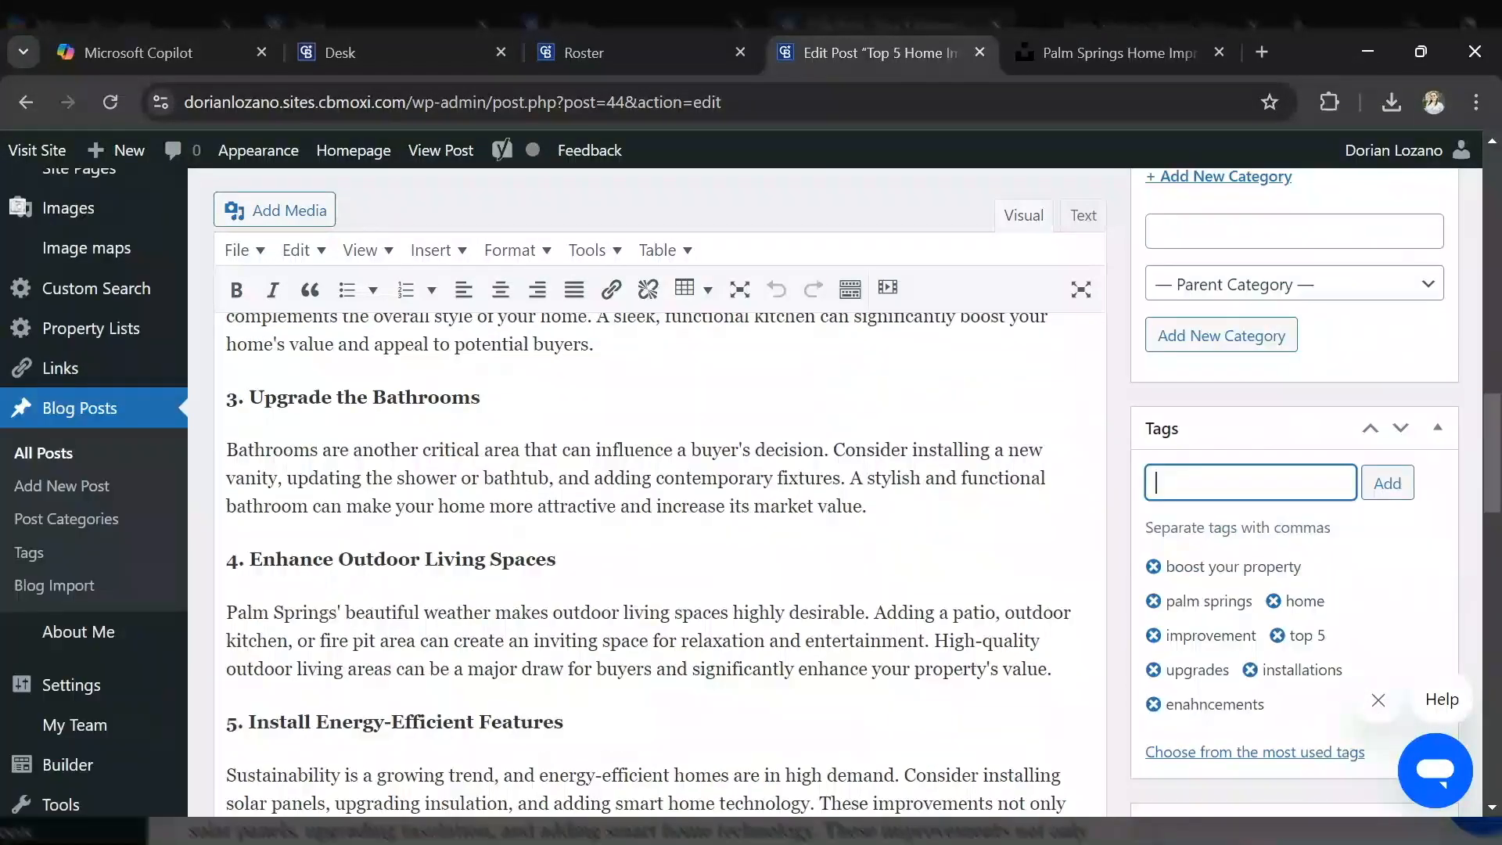
scroll(750, 485, "down", 1)
scroll(1261, 607, "down", 1)
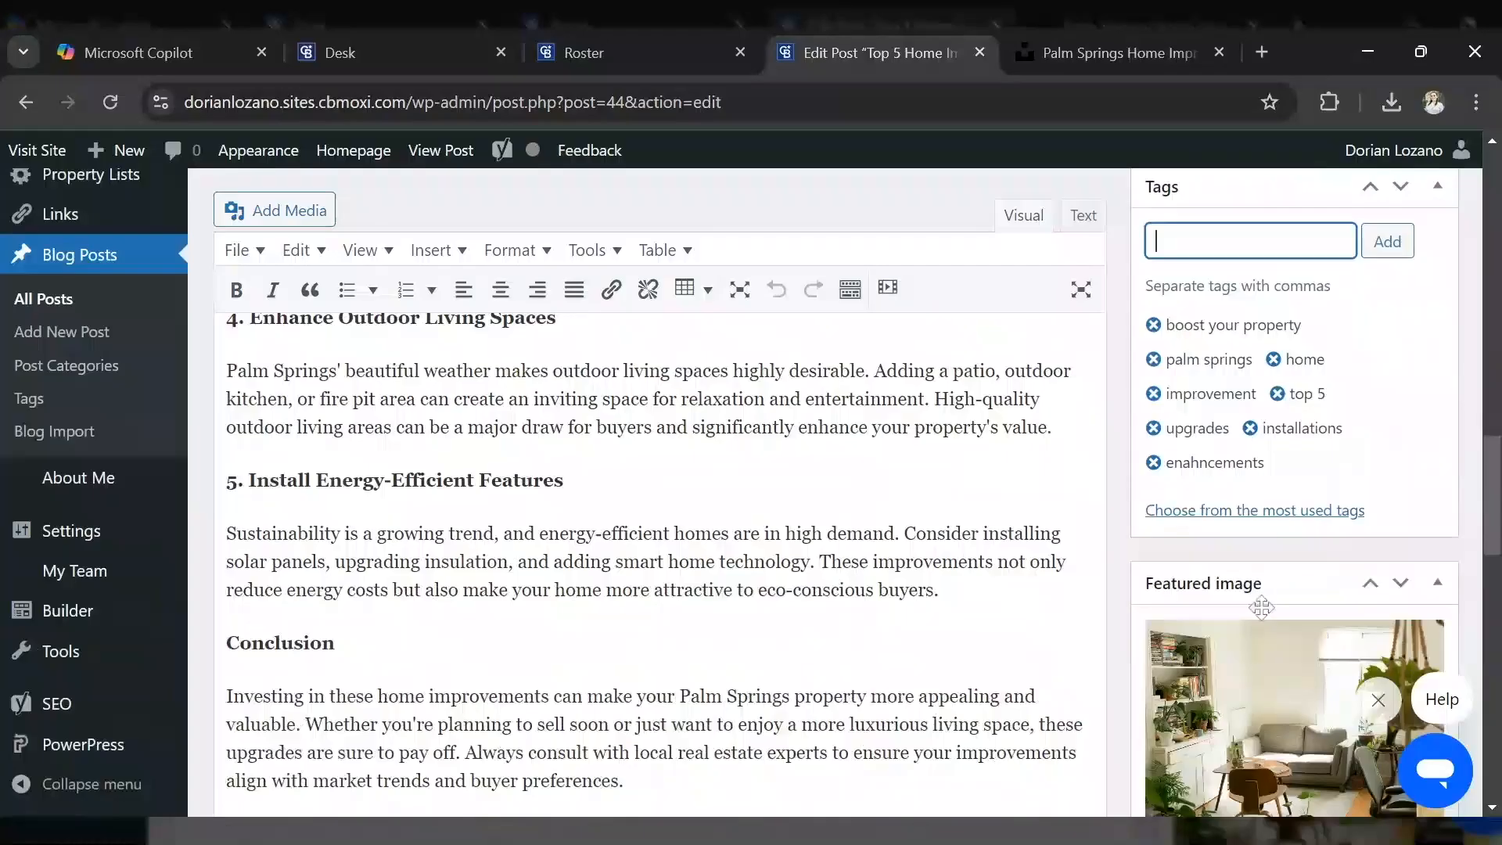
scroll(1261, 607, "up", 1)
scroll(1261, 607, "up", 5)
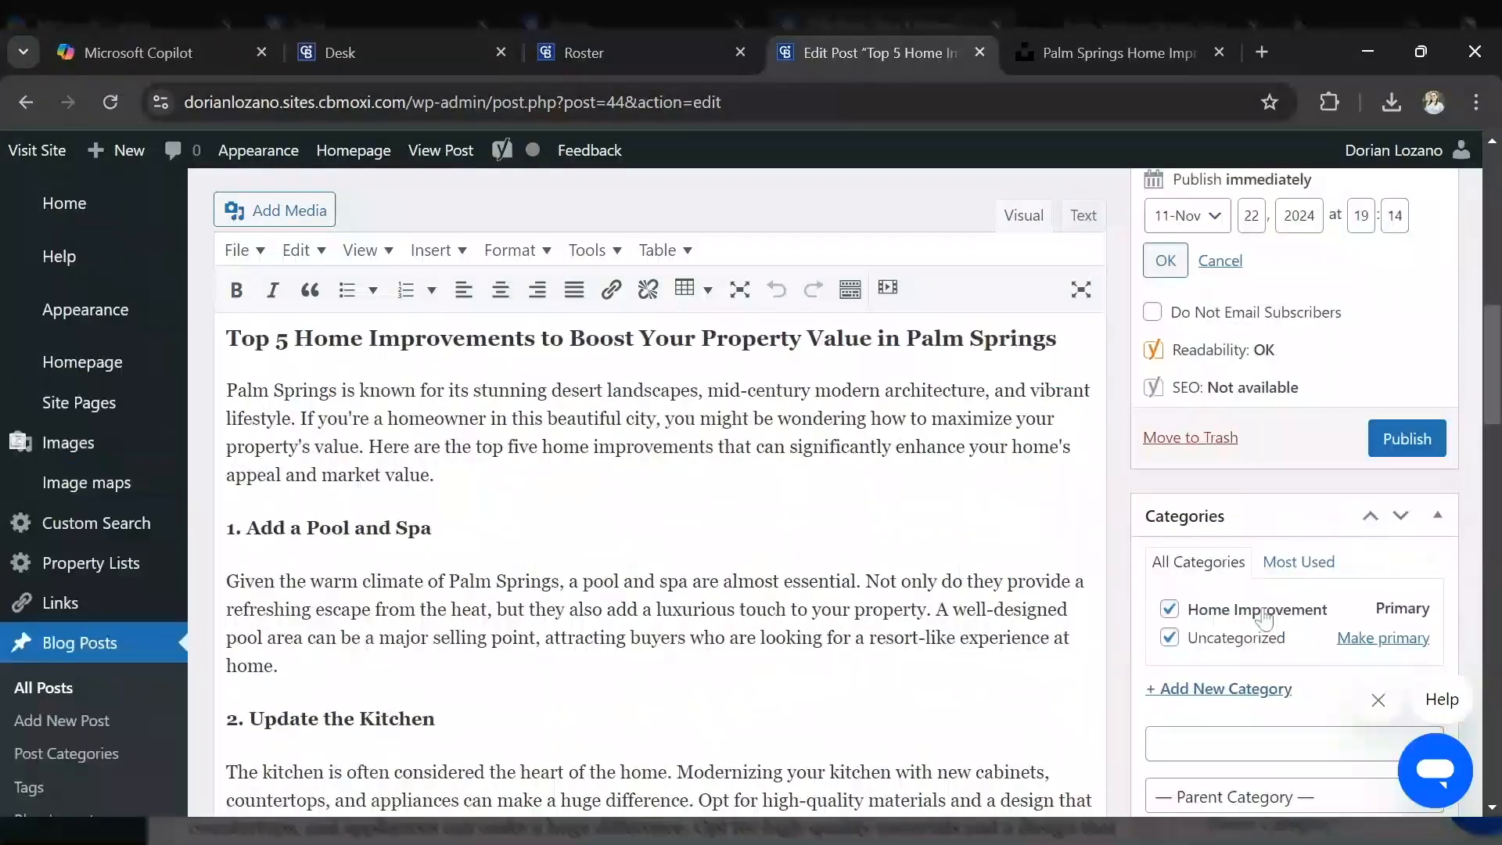
scroll(1264, 618, "up", 3)
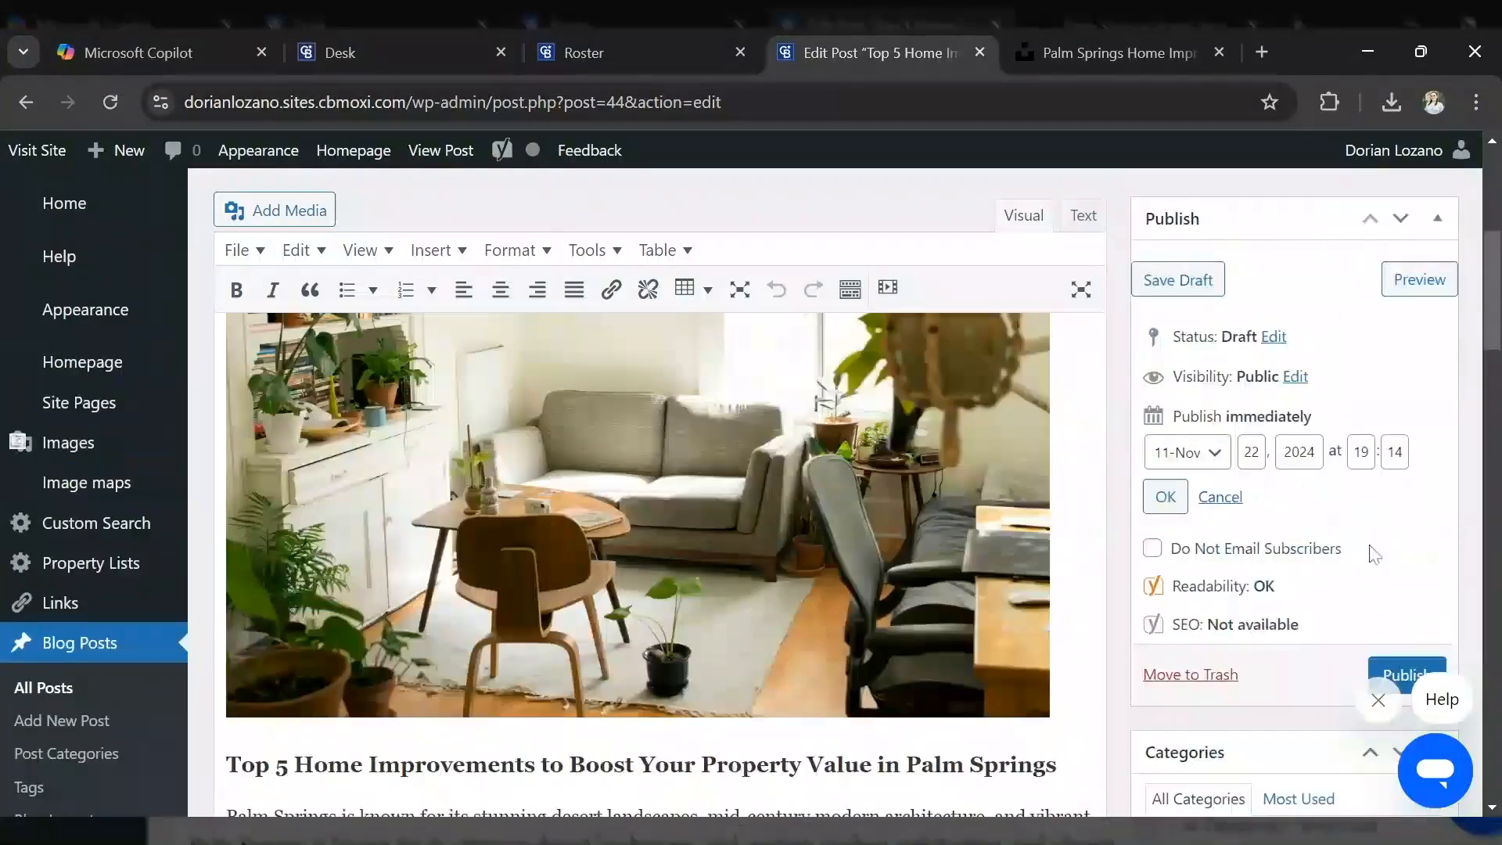
- Publish the Palm Springs home-improvement blog post immediately, with public visibility and the subscriber e-mail option left unchanged
scroll(1377, 565, "down", 2)
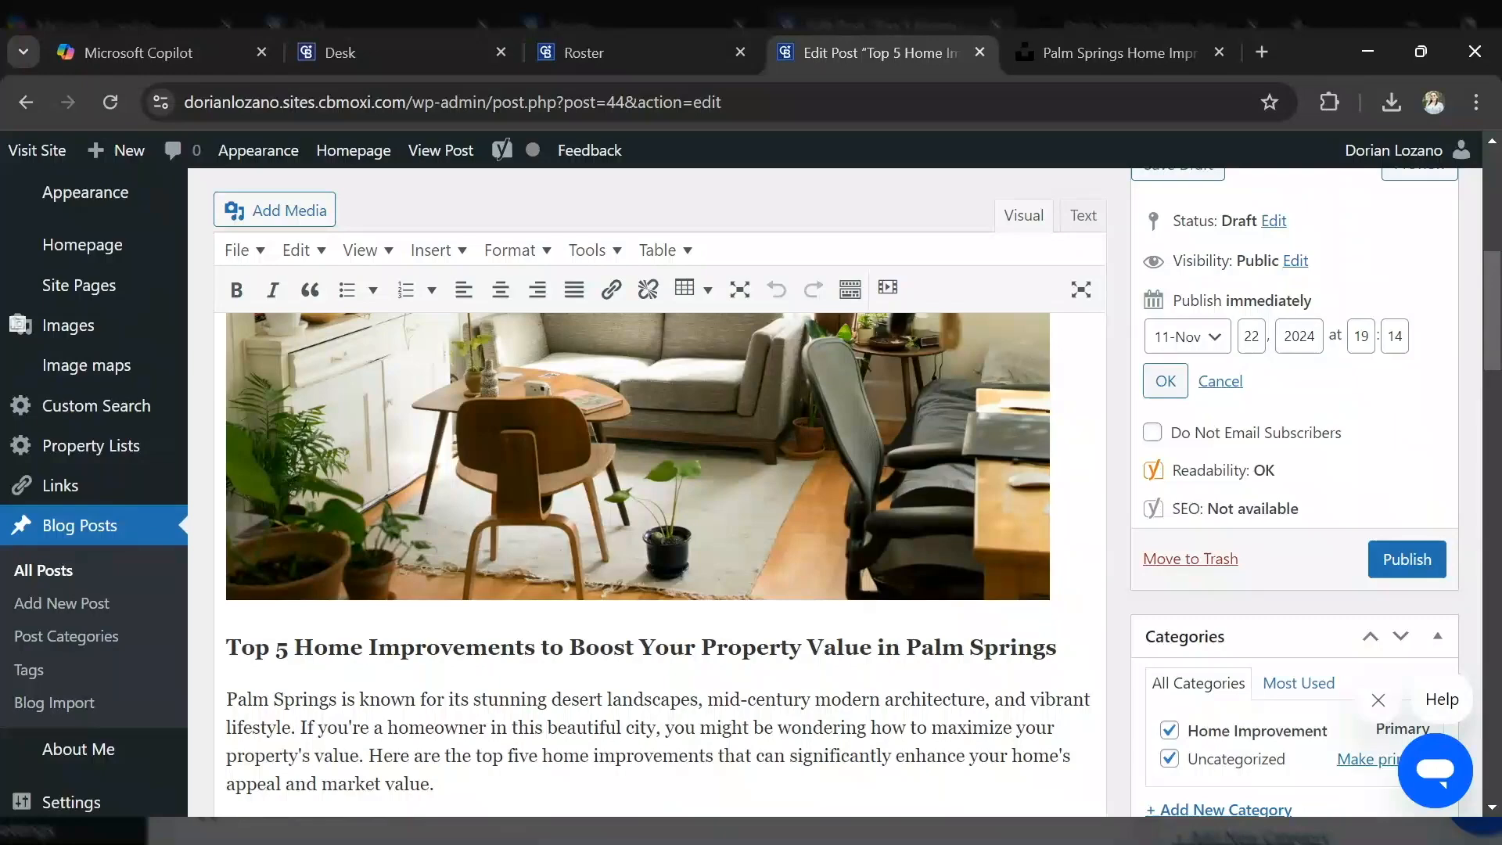
scroll(751, 493, "down", 1)
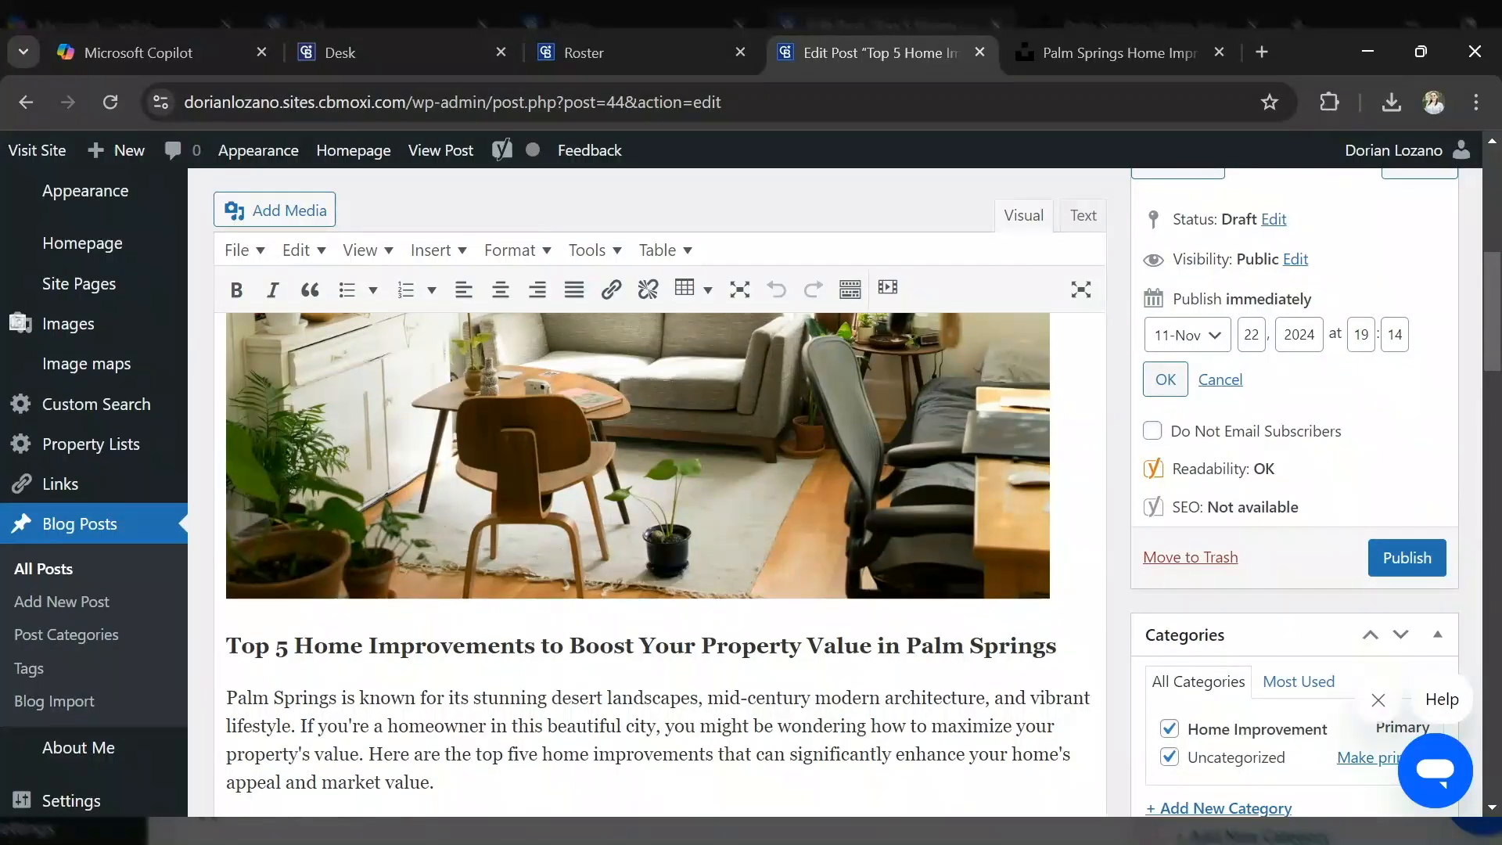
scroll(751, 492, "down", 3)
scroll(1262, 503, "up", 2)
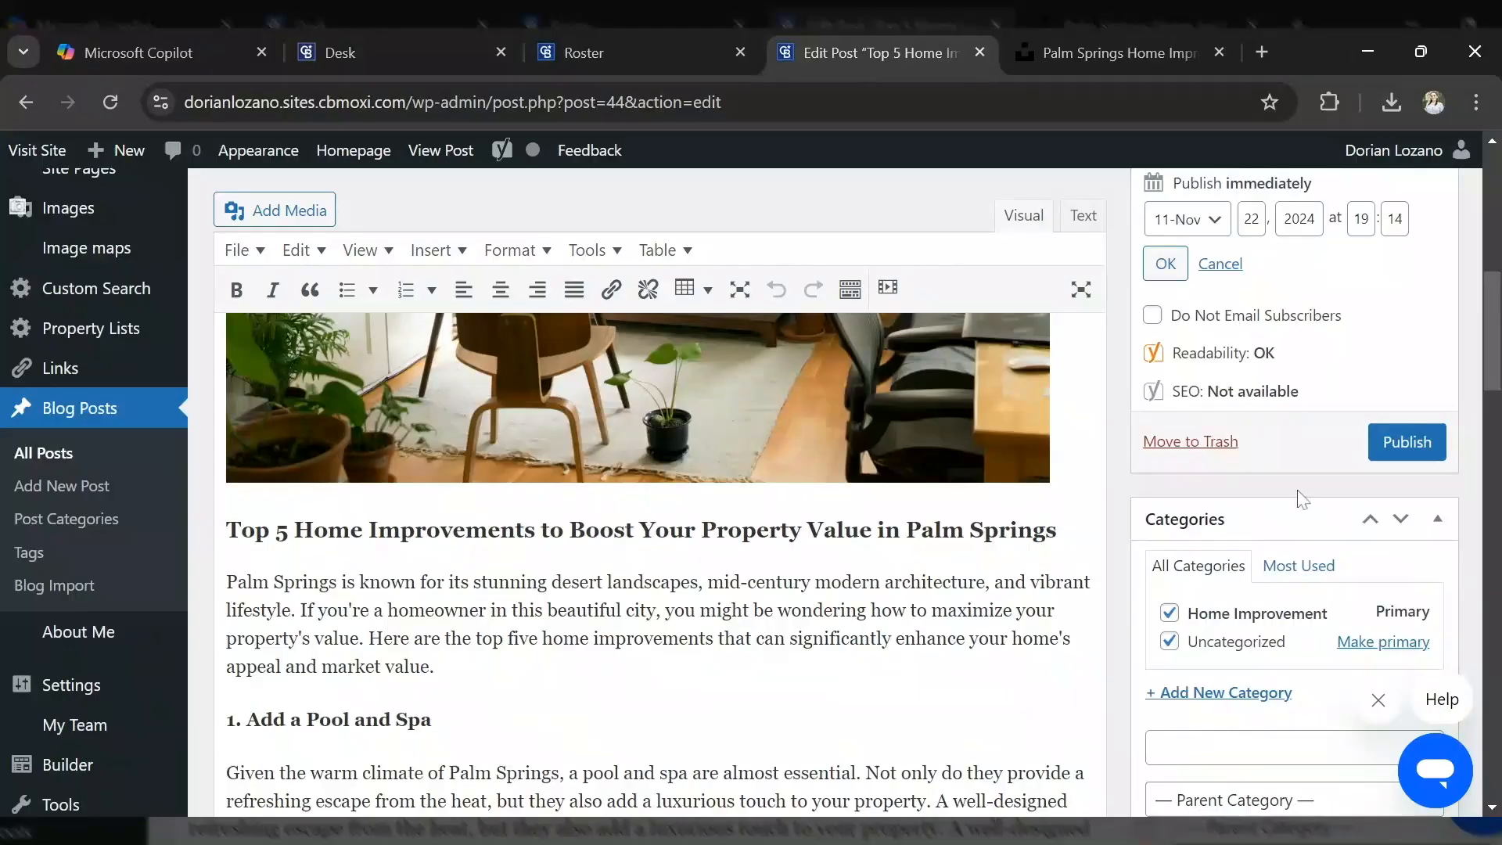
scroll(1302, 499, "up", 1)
scroll(1410, 565, "up", 1)
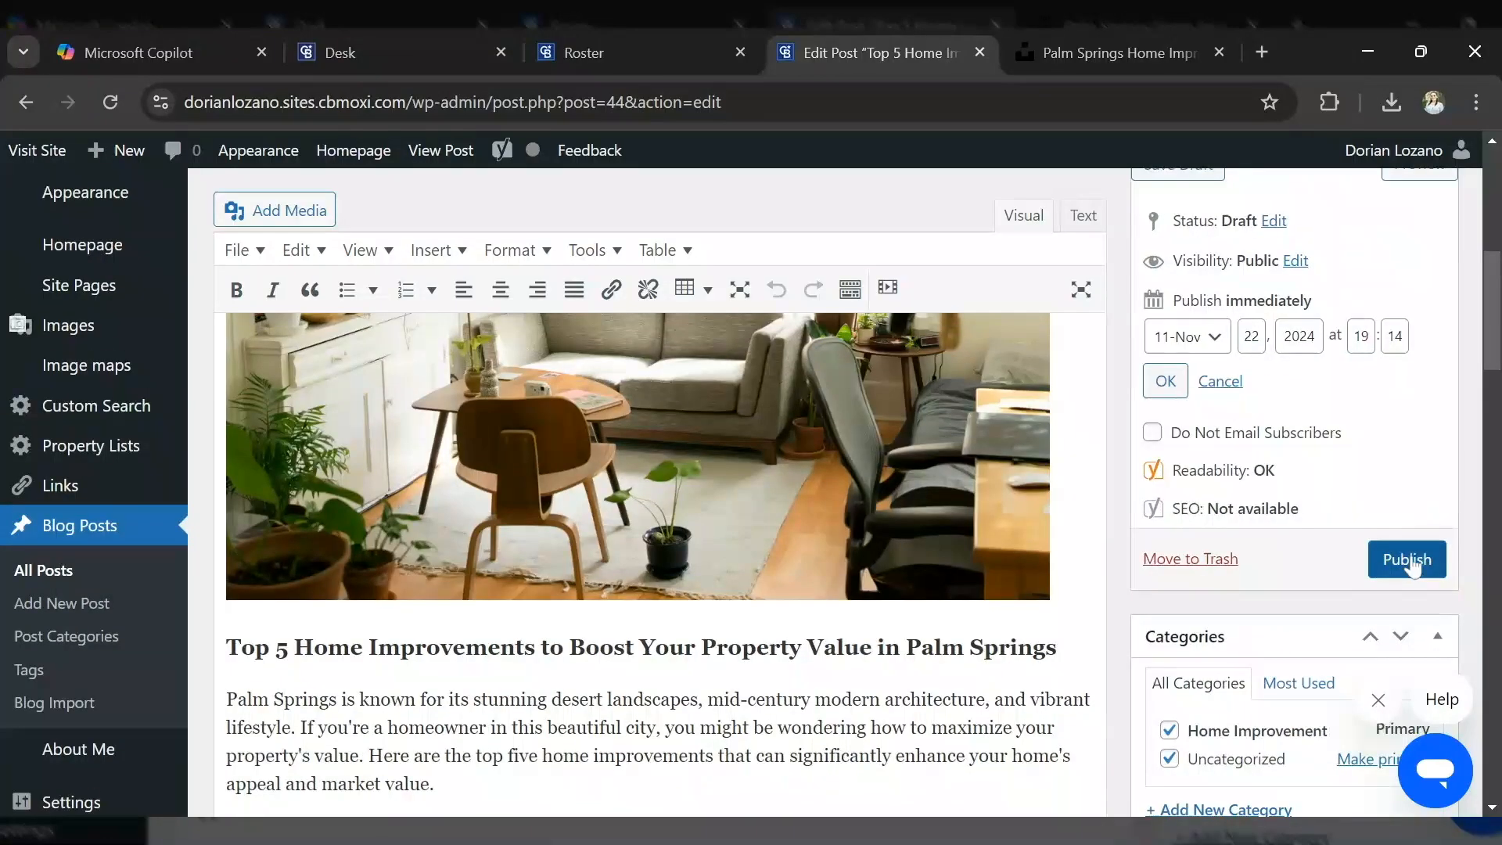
left_click(1408, 560)
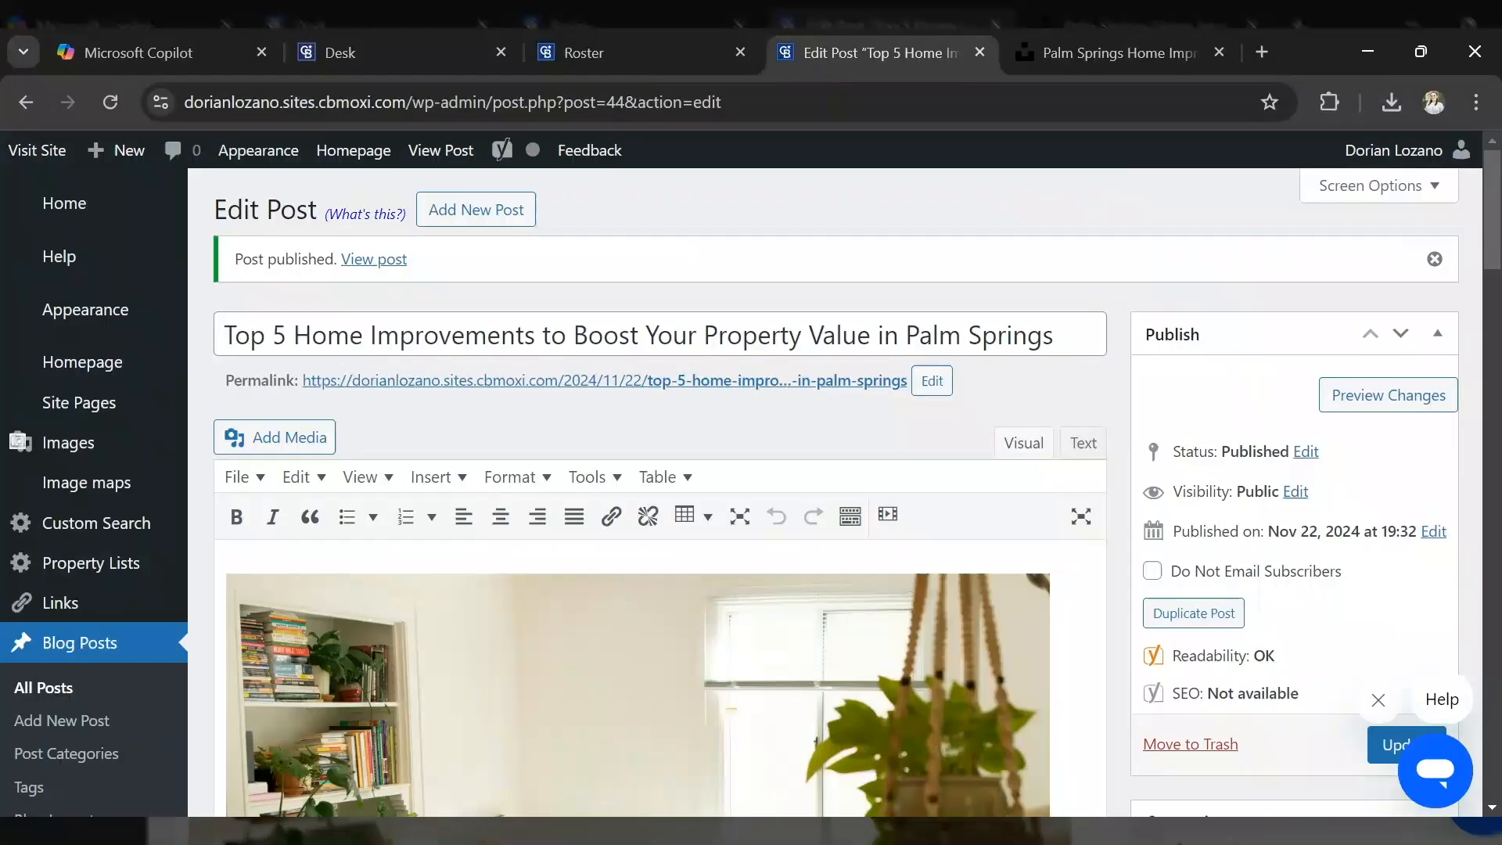
- Examine the published post's status, publish date, categories and the option for updating it
scroll(1103, 596, "down", 2)
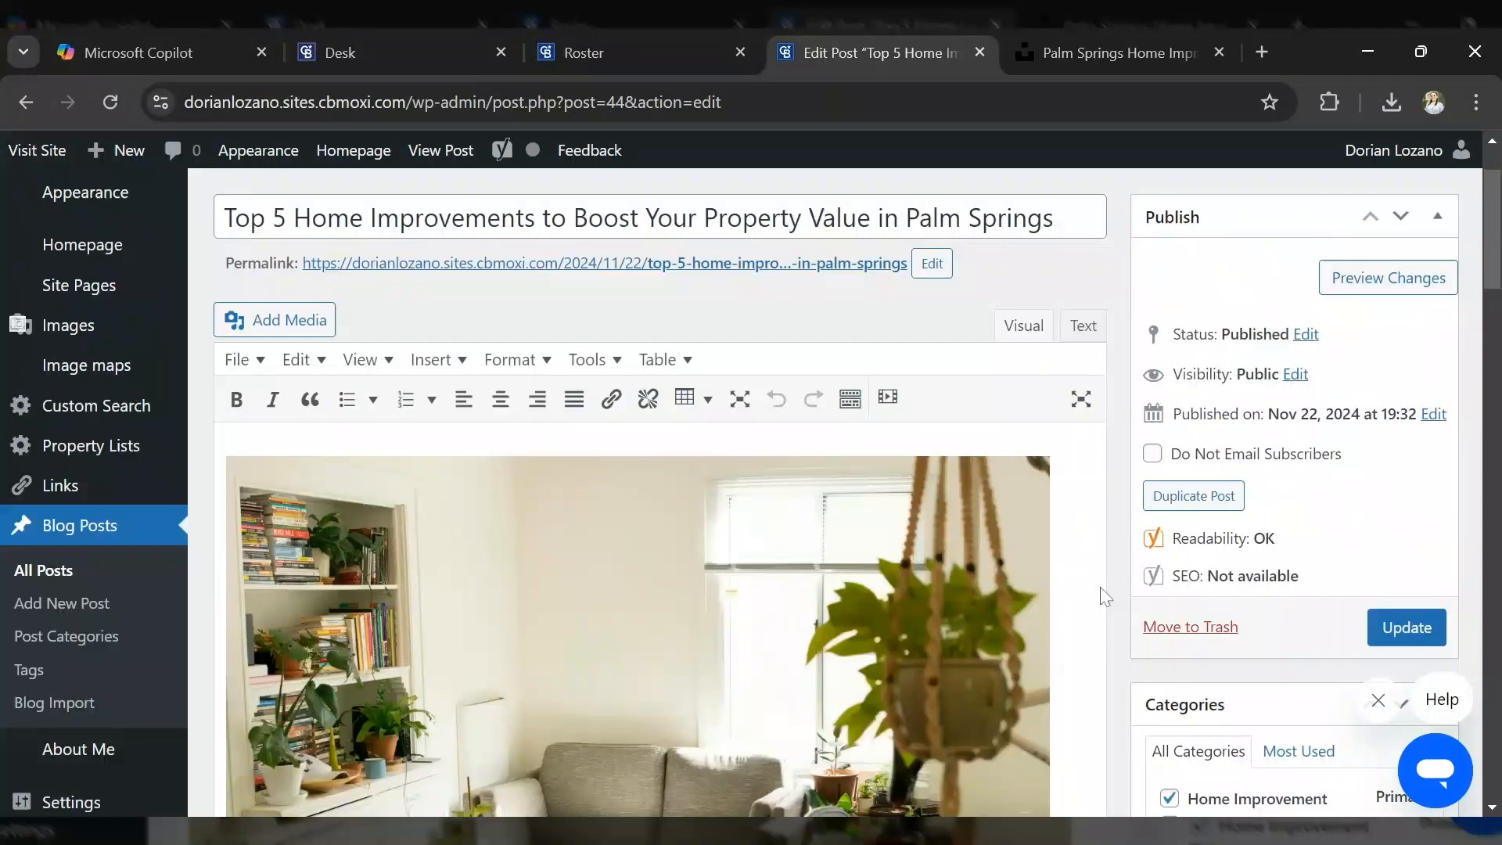
scroll(1119, 547, "down", 1)
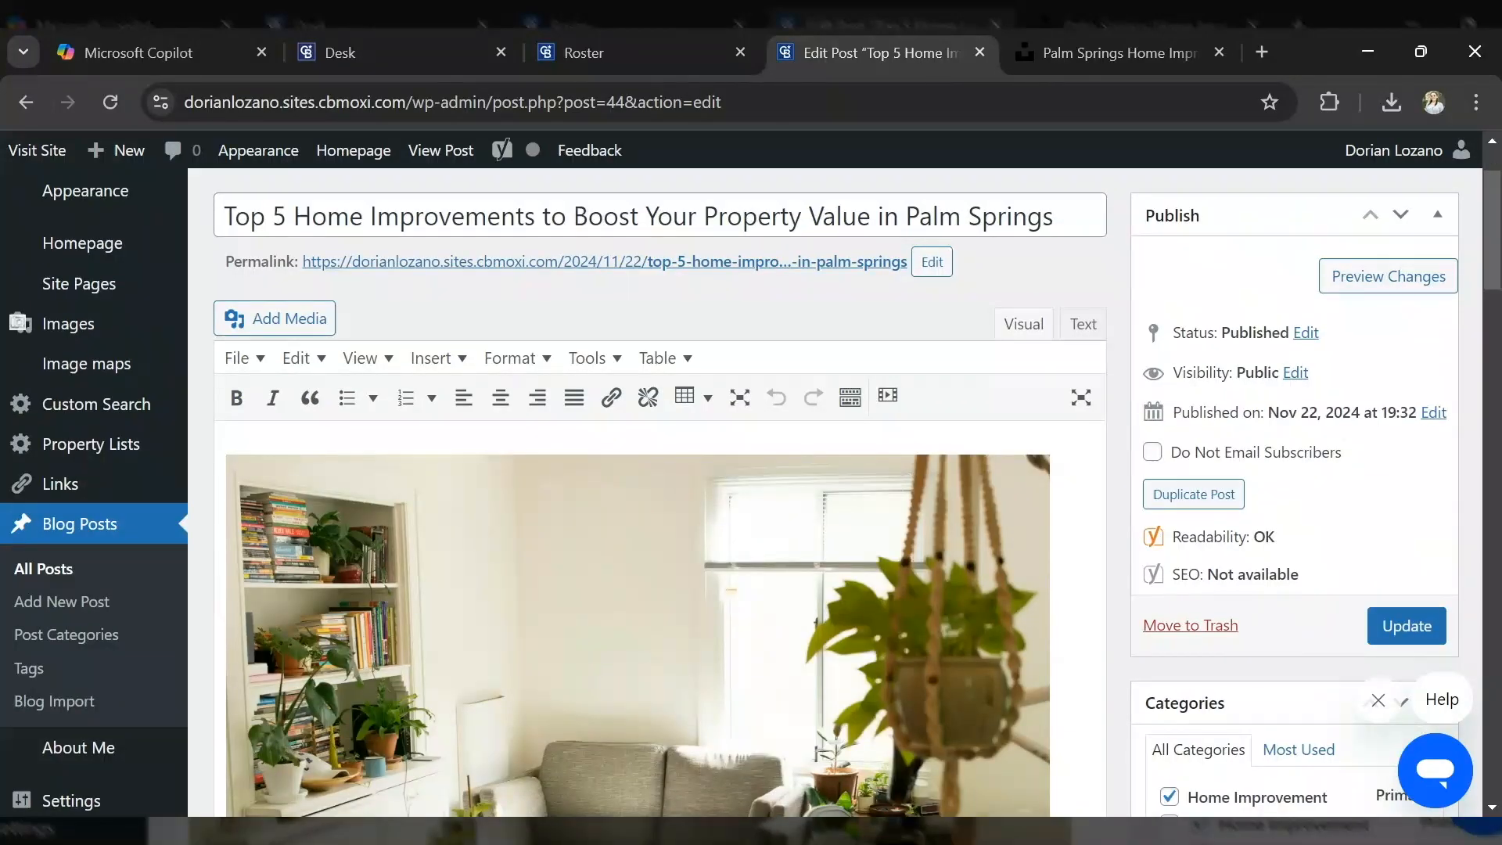
scroll(1123, 553, "down", 2)
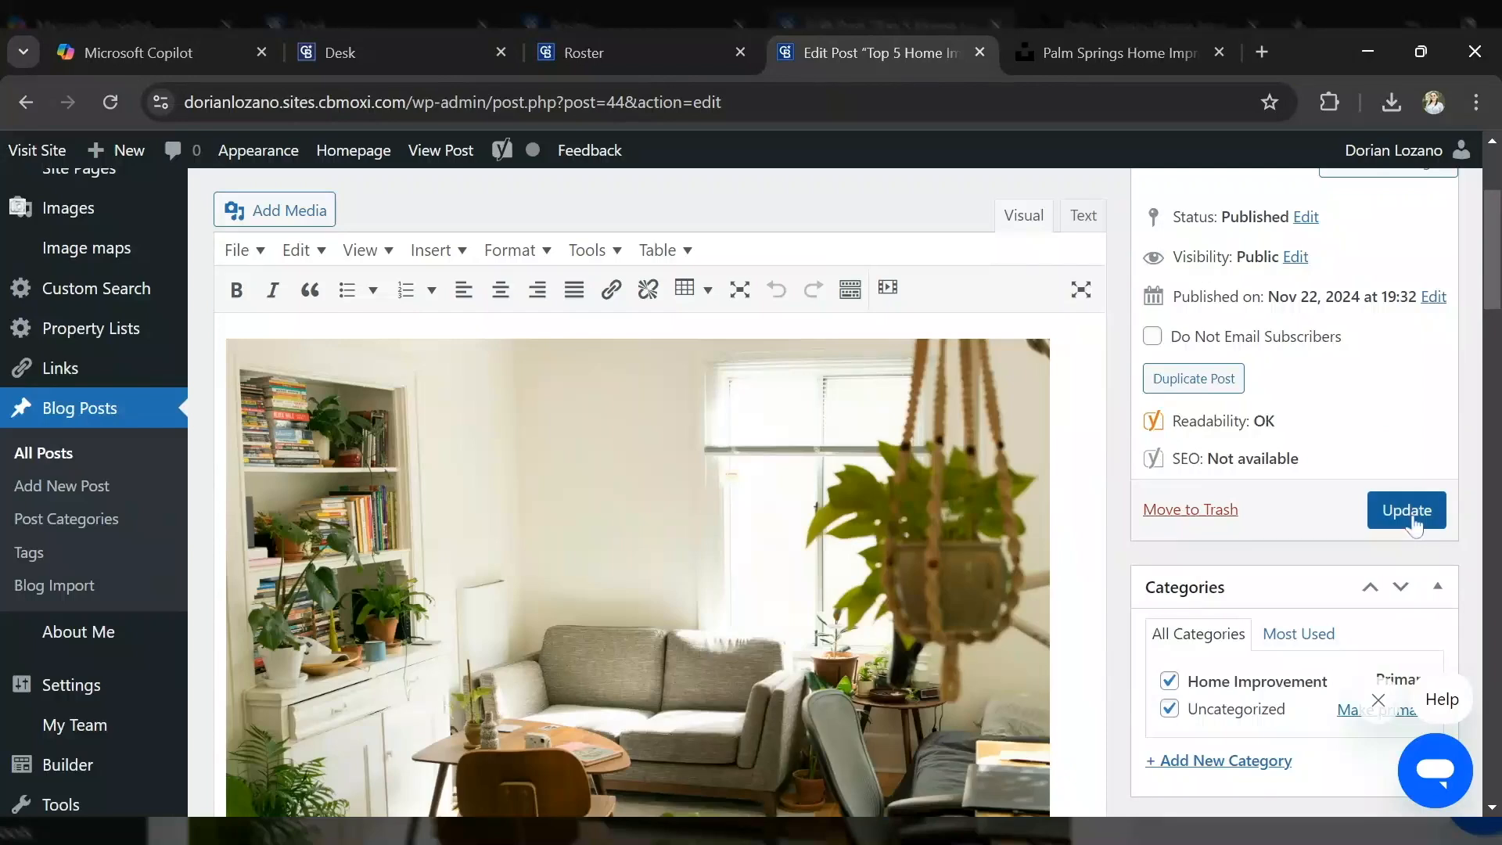
scroll(1396, 527, "up", 1)
scroll(1379, 532, "up", 1)
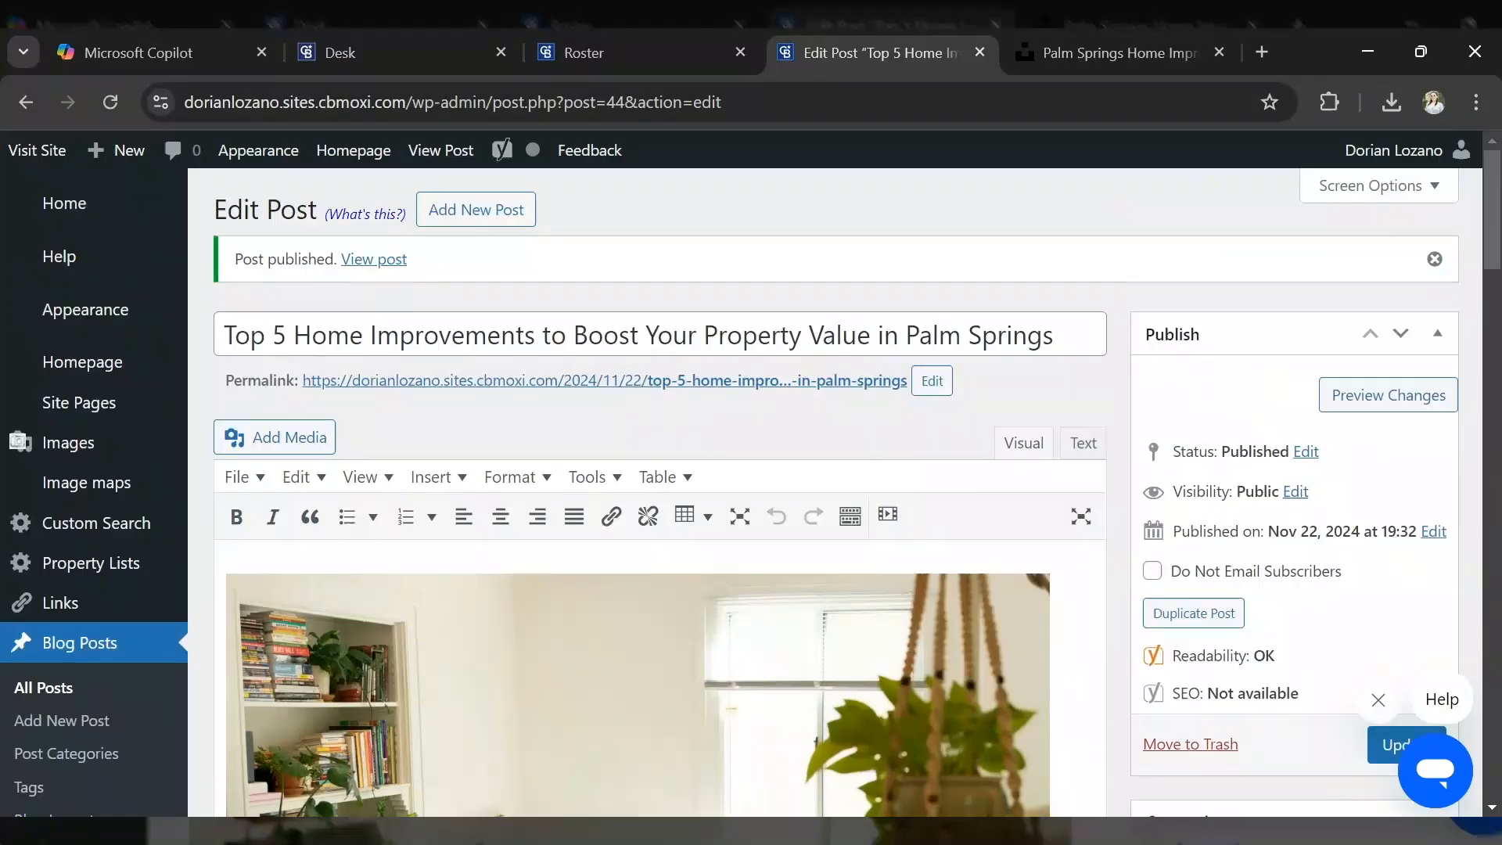
- Open the published post's permalink slug for editing to inspect it, and close it without changing the address
scroll(1364, 620, "down", 2)
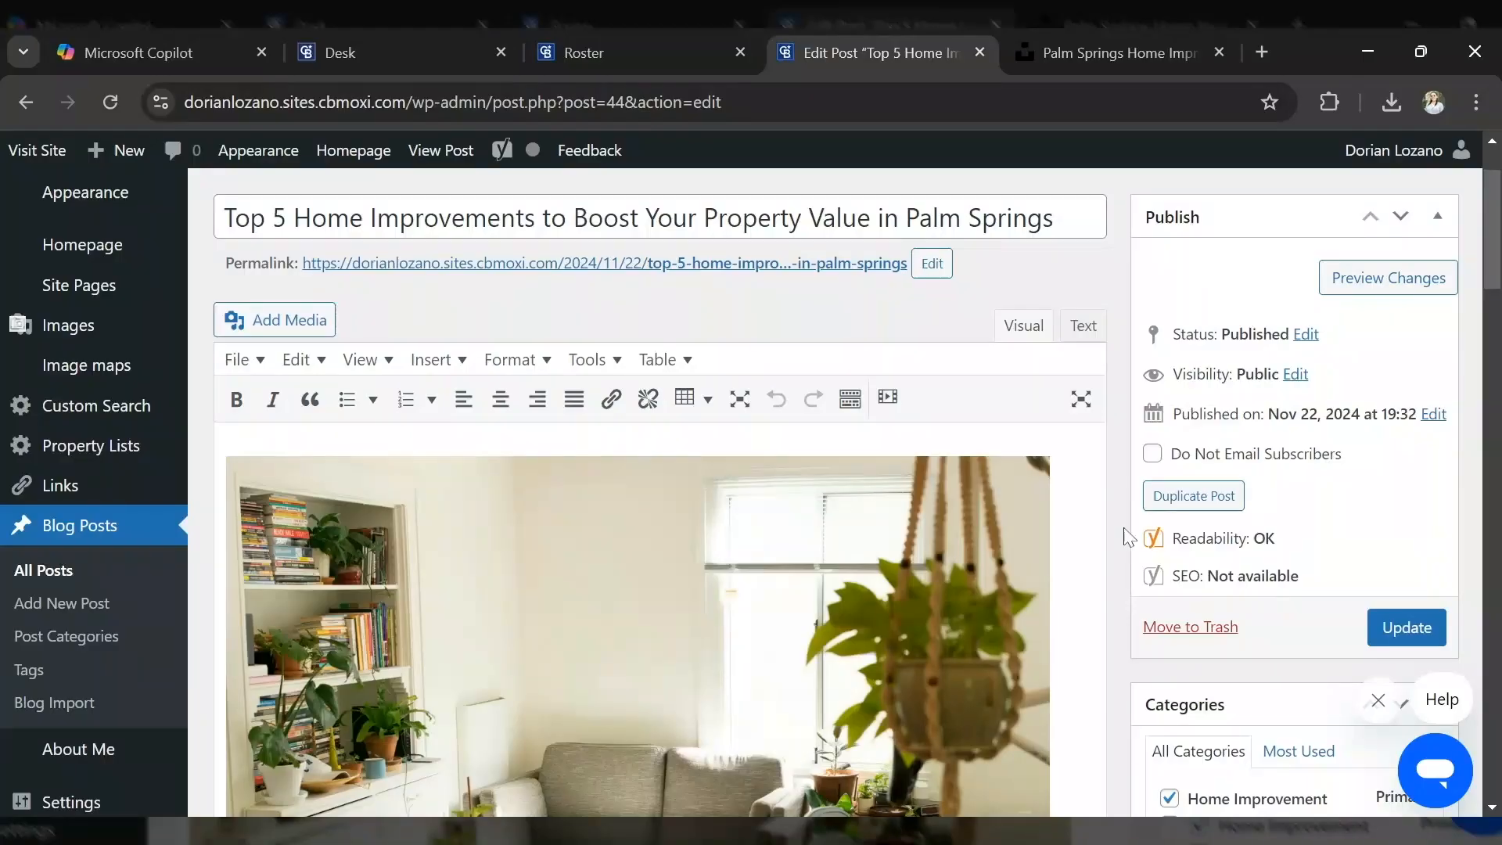
scroll(1125, 536, "up", 2)
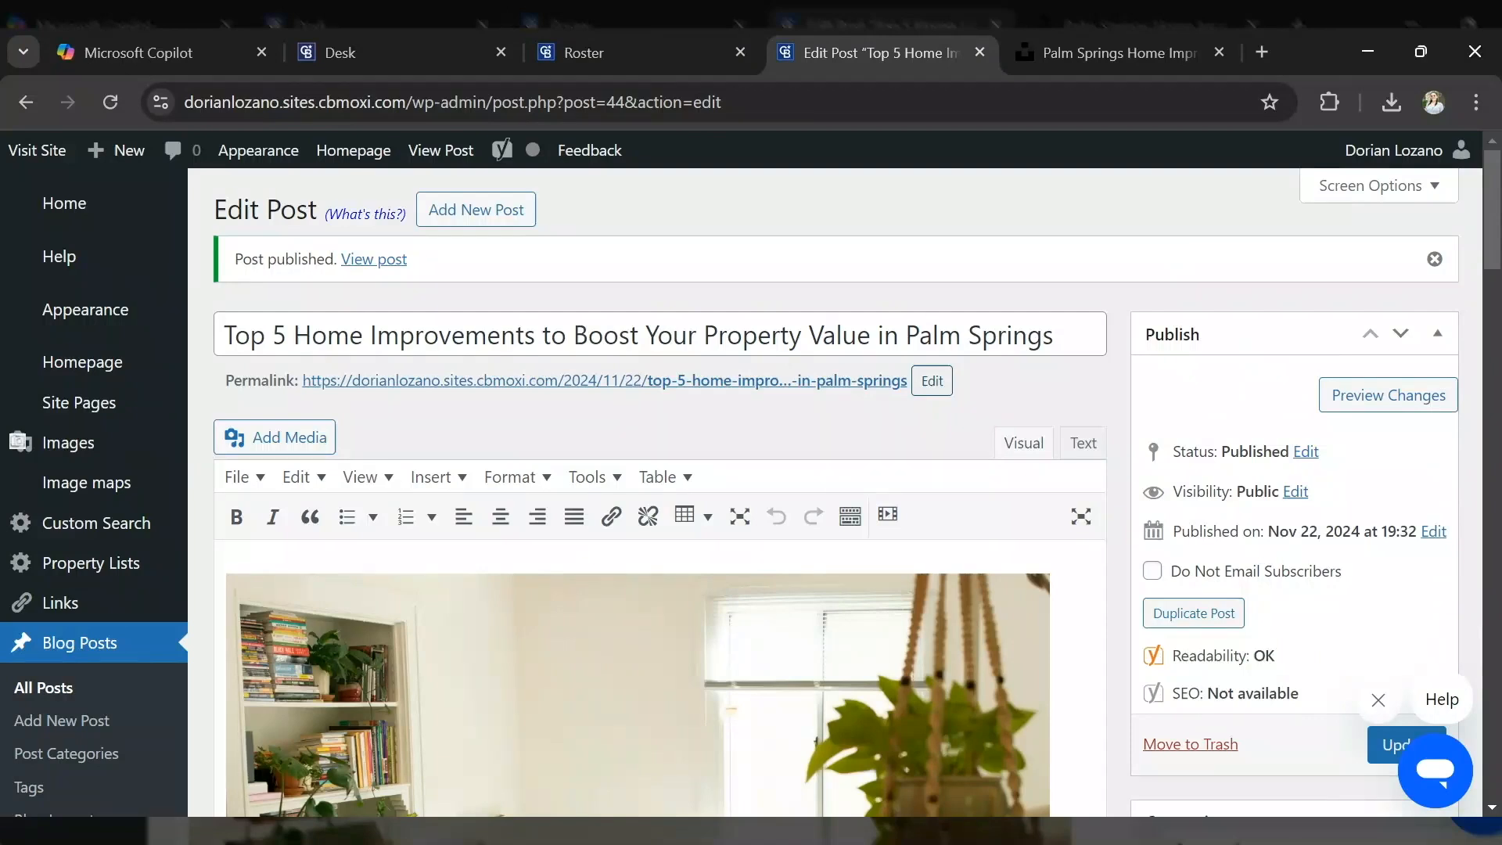
left_click(932, 380)
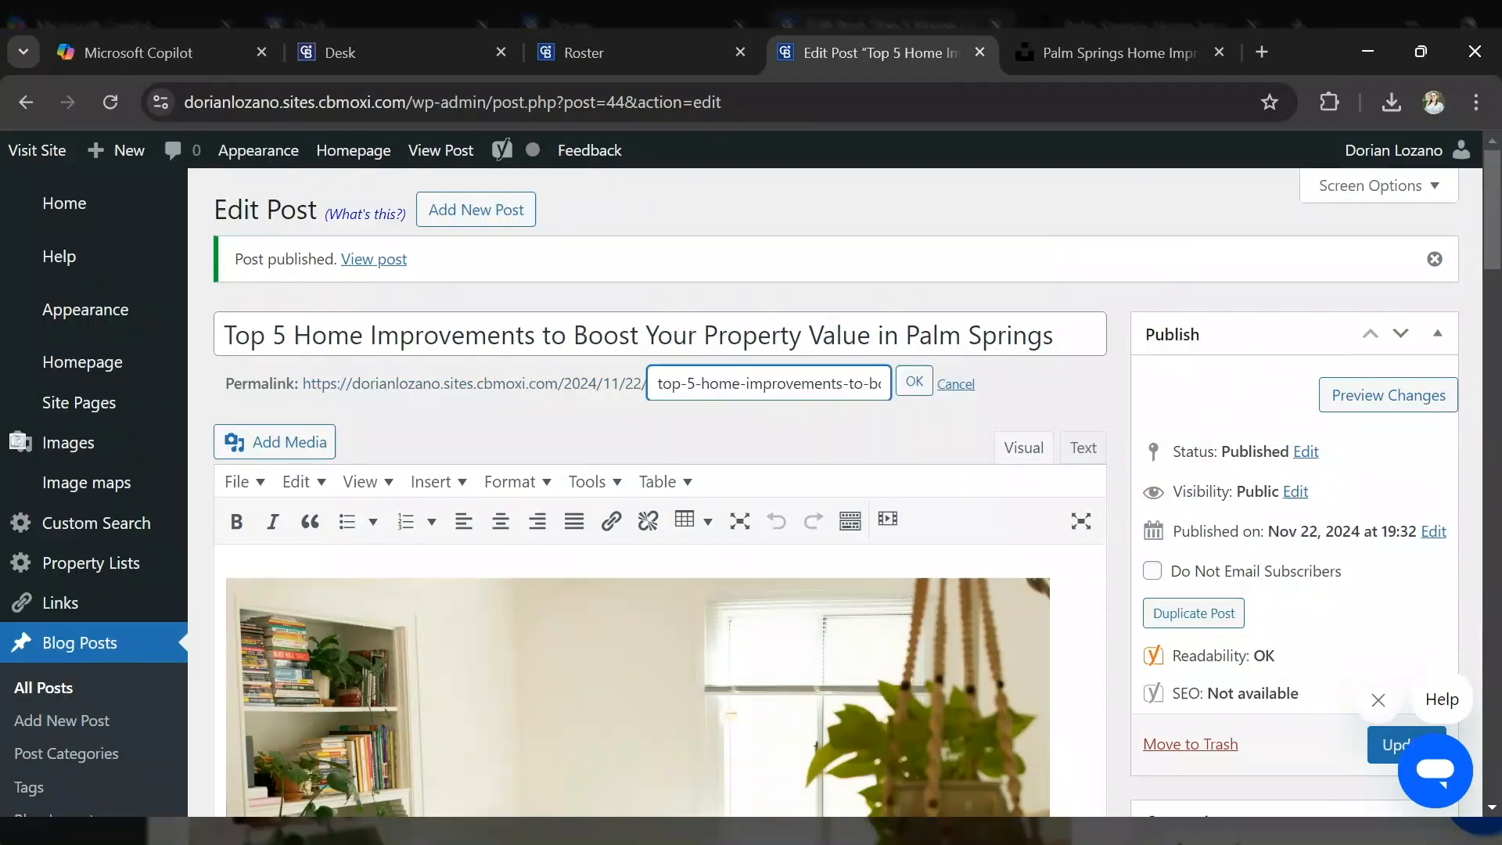
left_click(901, 391)
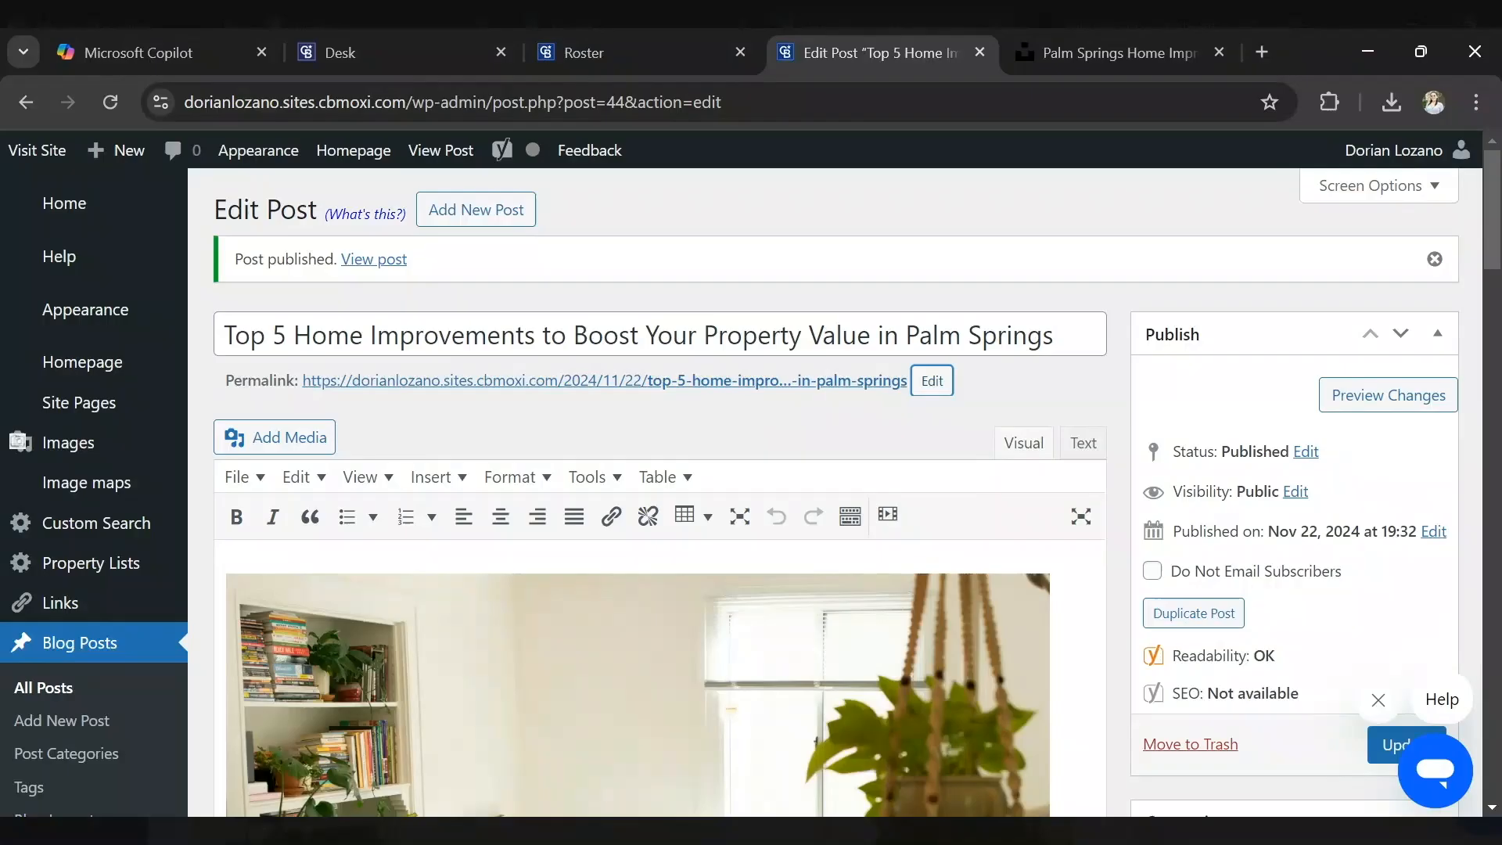
- Review the published post's body text, tags, featured image and categories in the post editor
scroll(1121, 495, "down", 5)
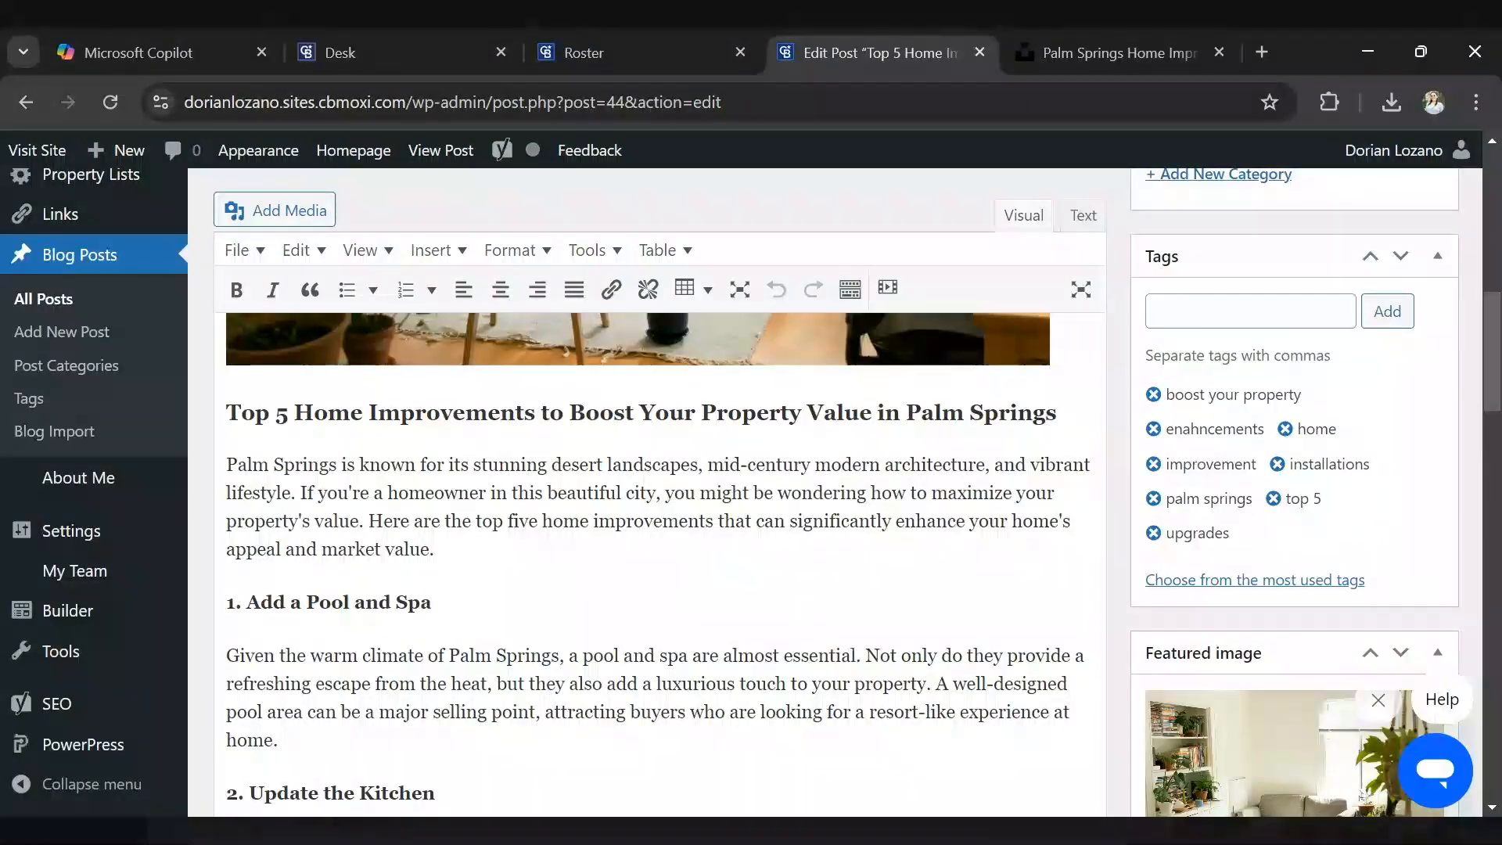
scroll(751, 548, "down", 3)
scroll(661, 547, "down", 2)
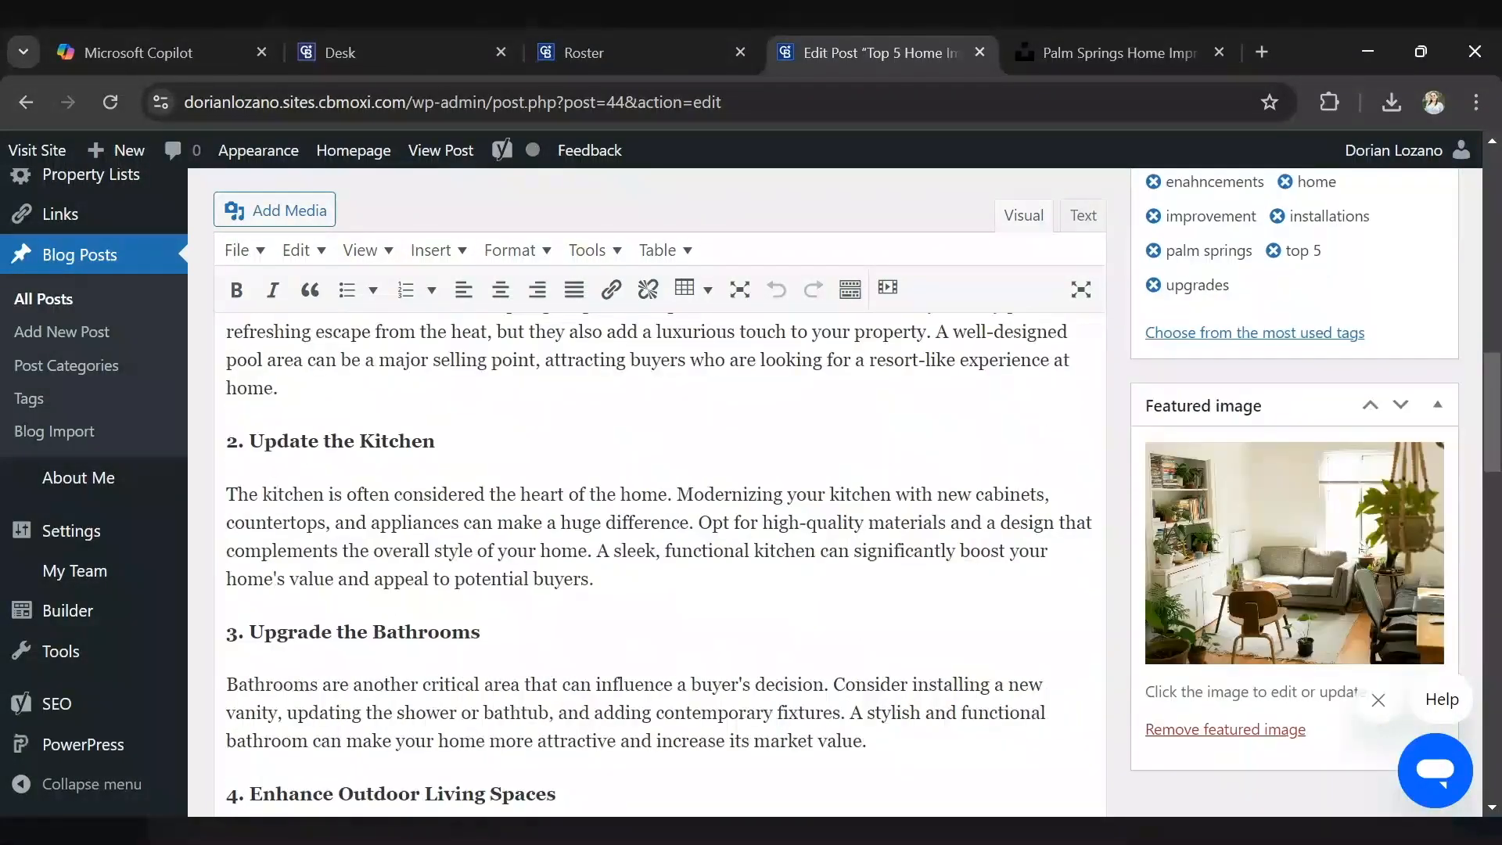
scroll(1116, 557, "up", 3)
scroll(1117, 557, "up", 3)
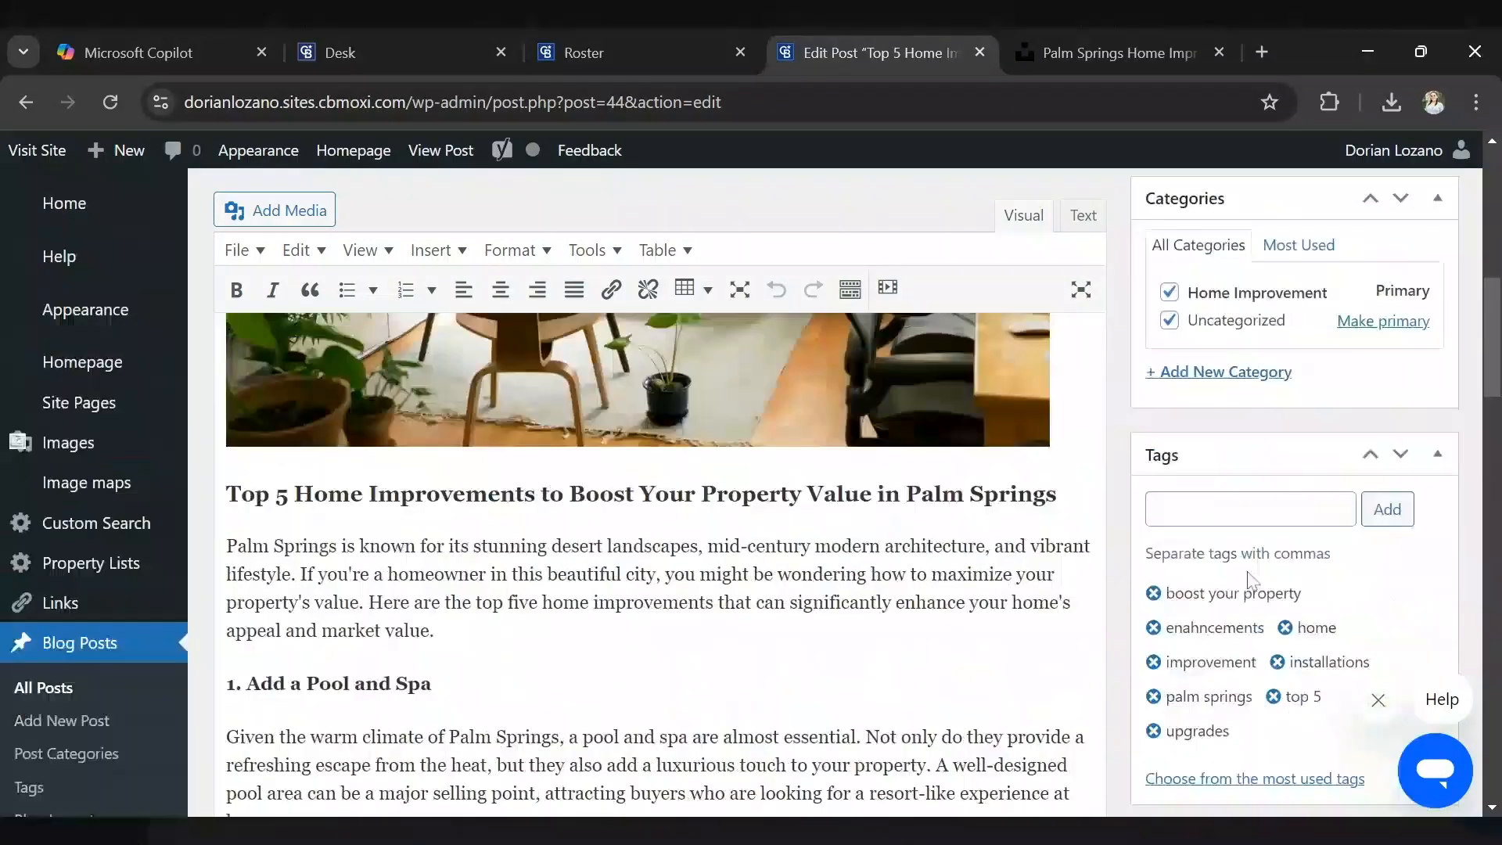
scroll(1167, 485, "up", 1)
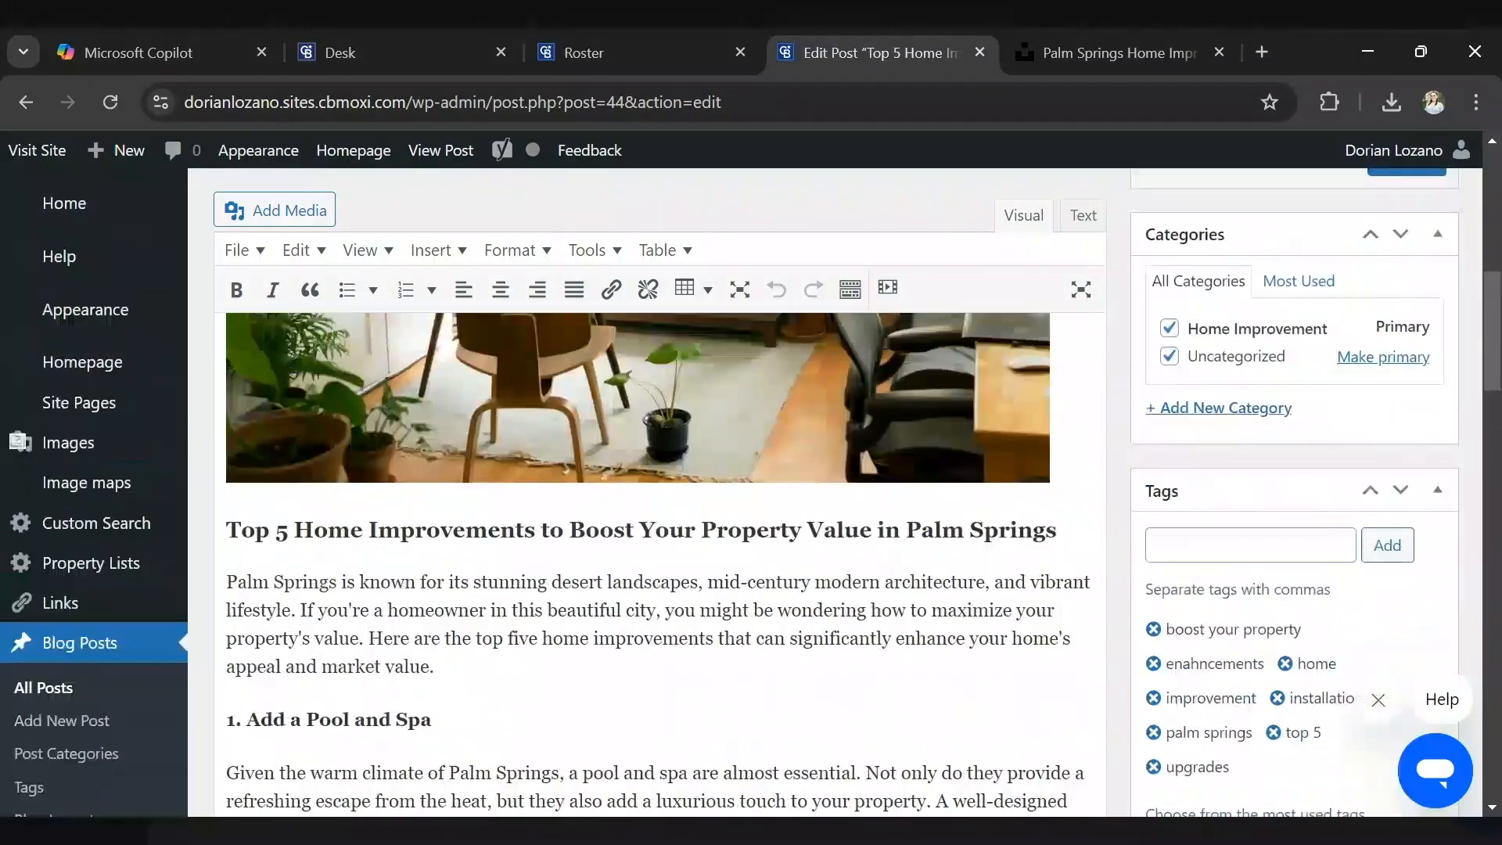
scroll(1122, 514, "up", 2)
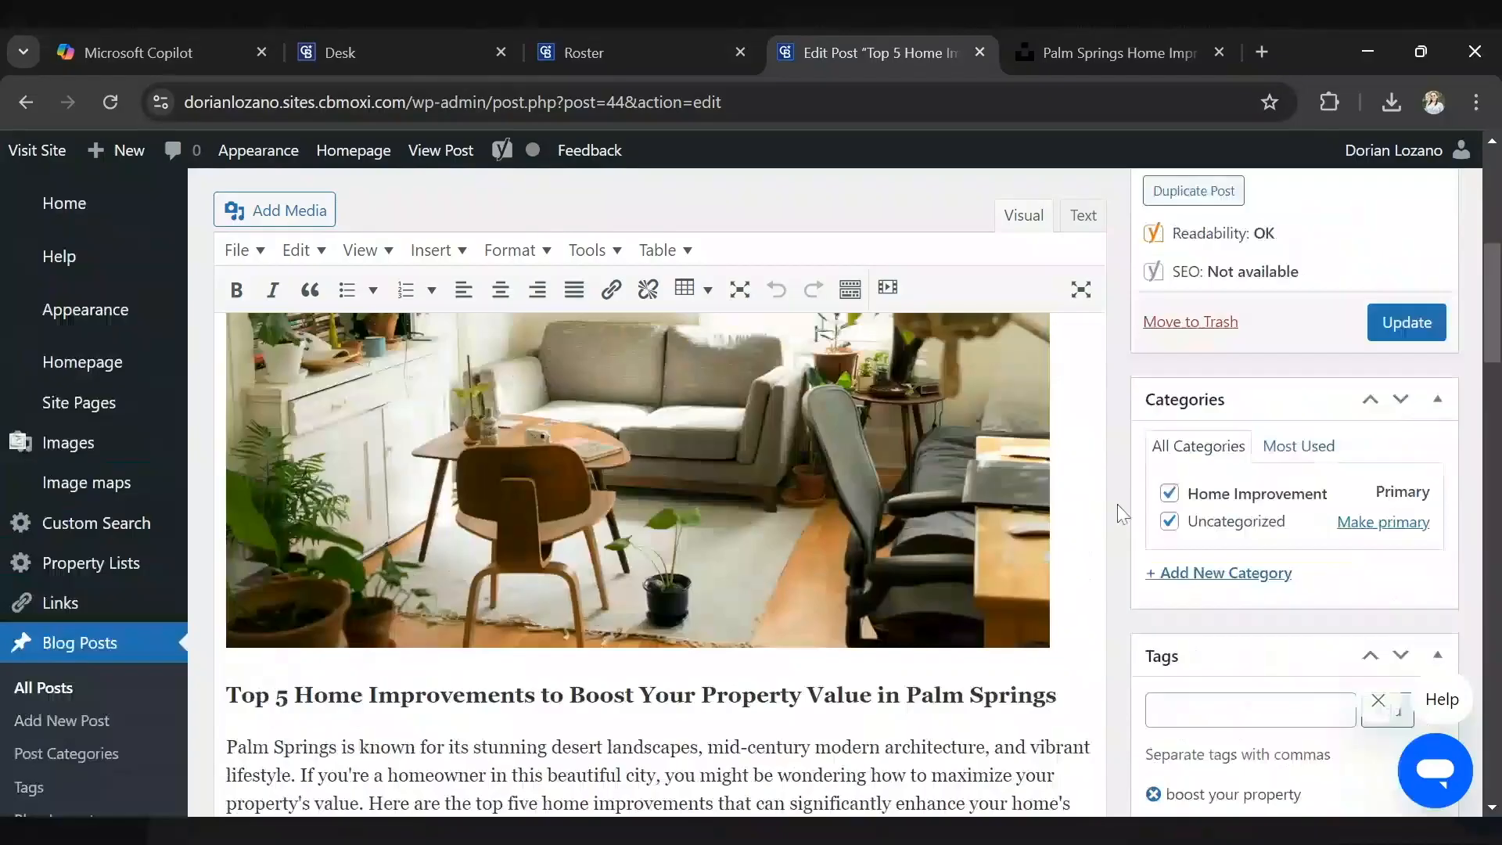
scroll(1122, 513, "up", 3)
scroll(1122, 514, "up", 3)
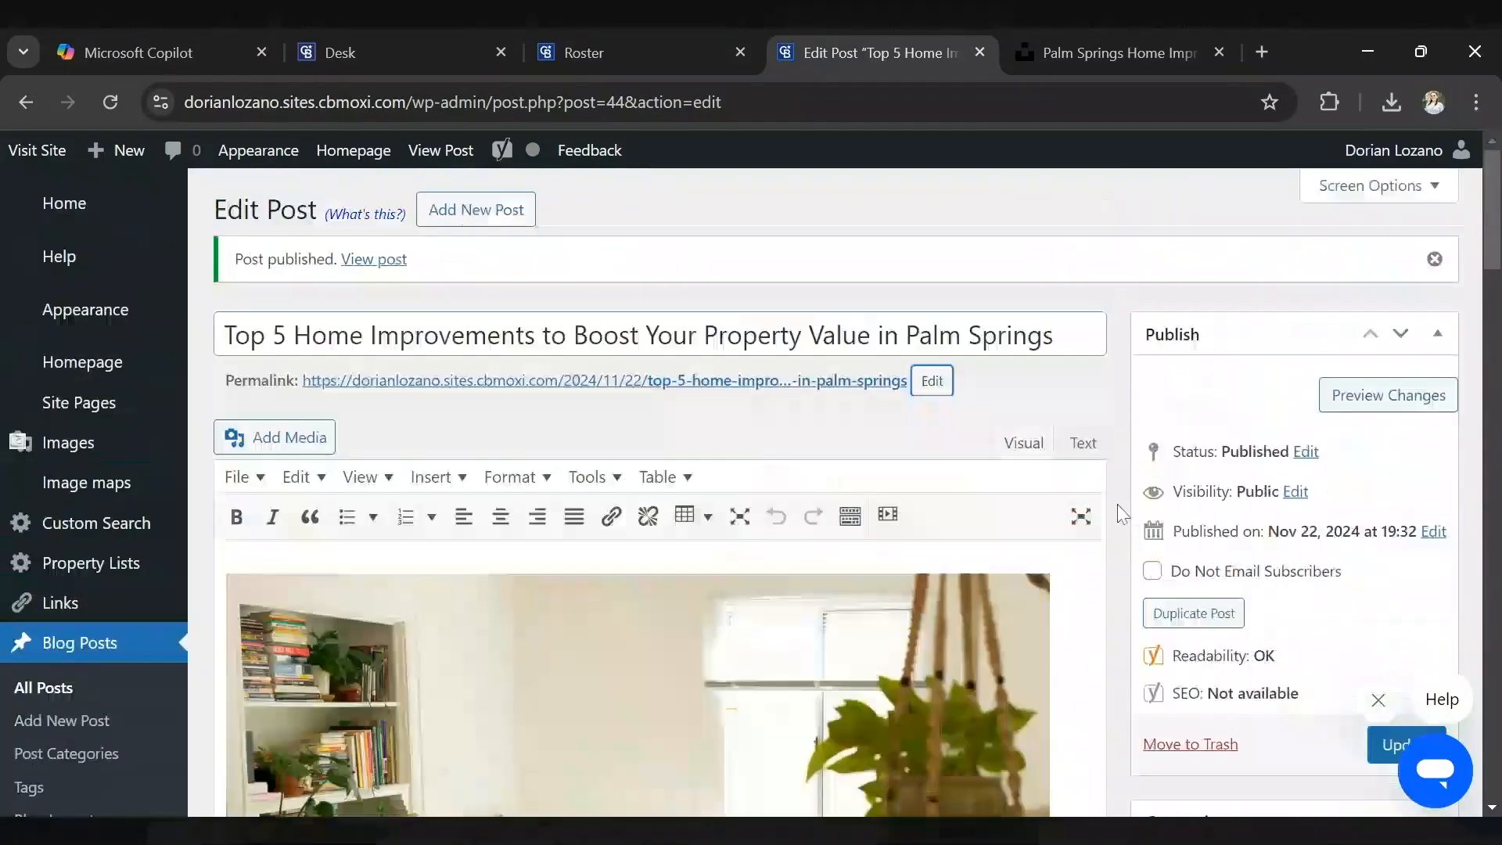